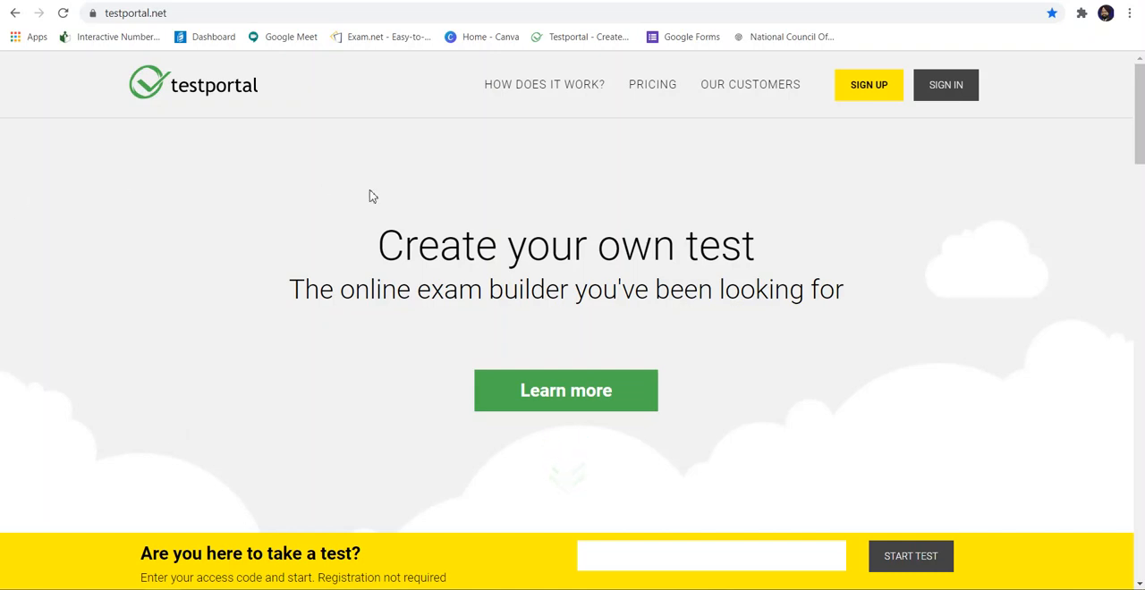
Step: Start signing up for a new account and choose the Education user type to reach the teacher registration form
left_click(873, 94)
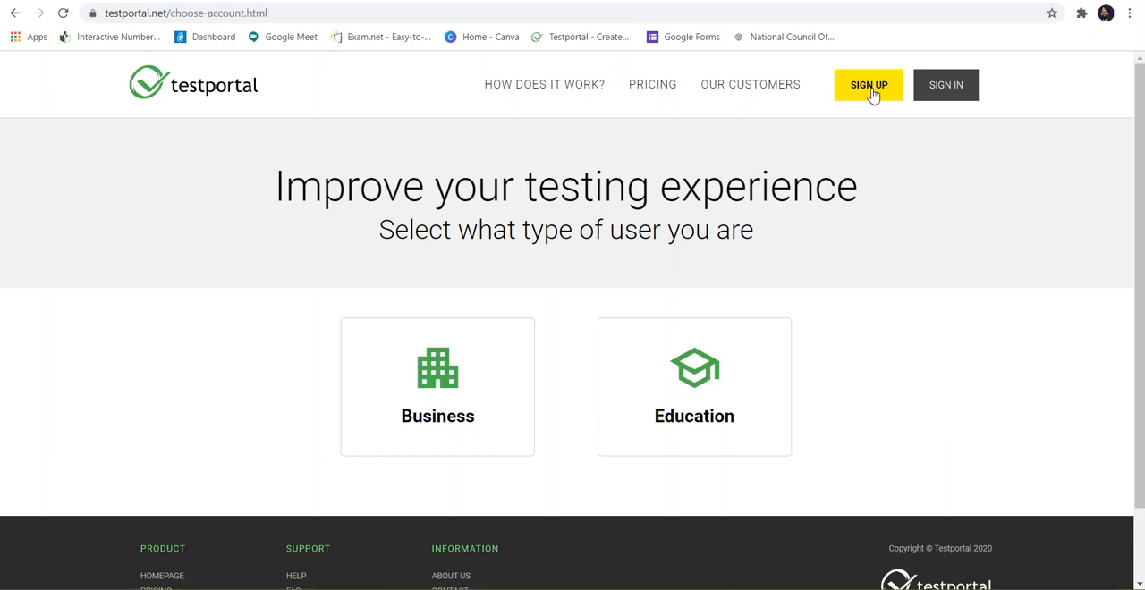
left_click(702, 387)
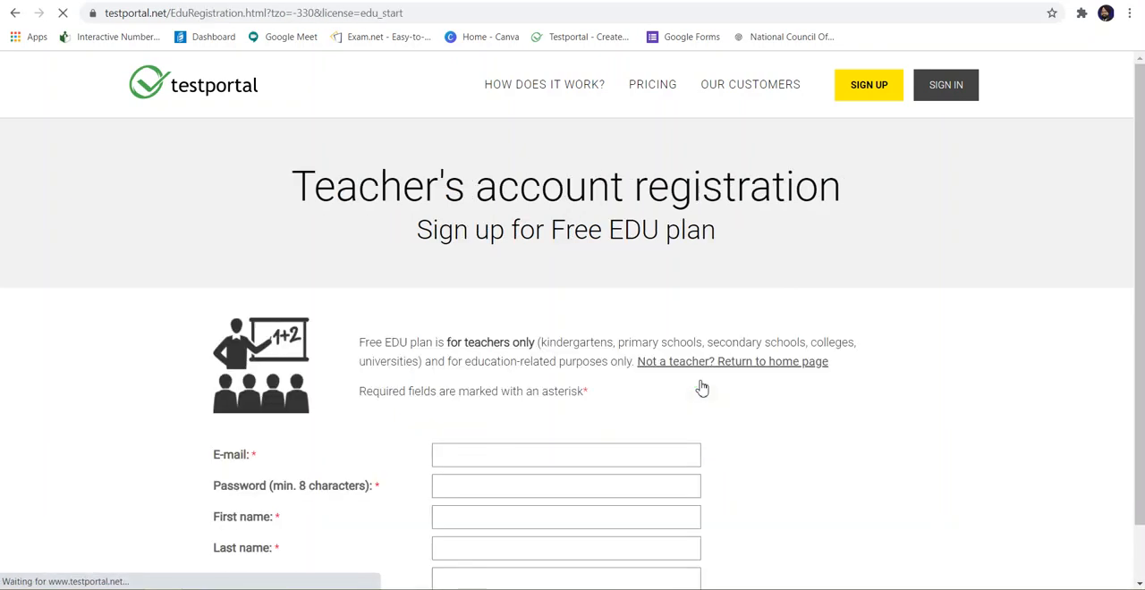
scroll(702, 387, "down", 3)
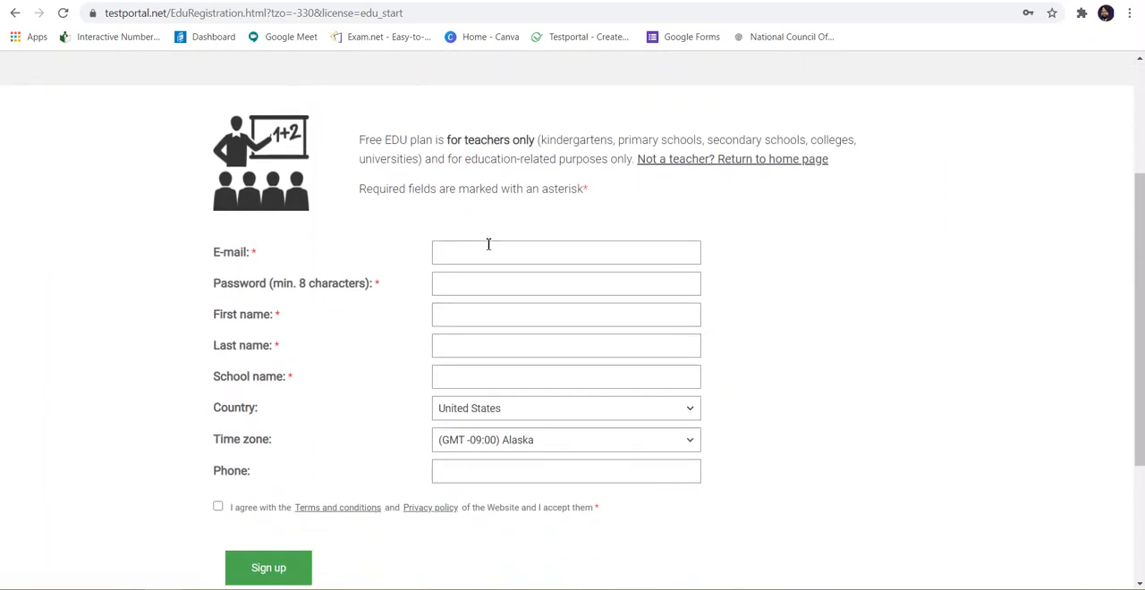
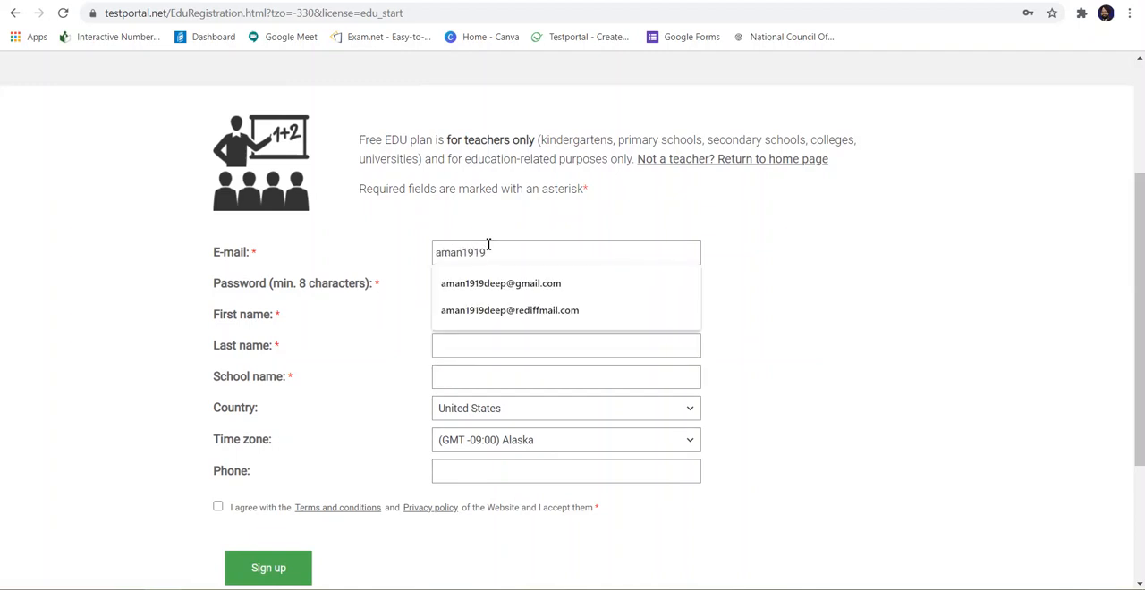
Step: Enter the teacher's e-mail address and the account password in the registration form
left_click(487, 312)
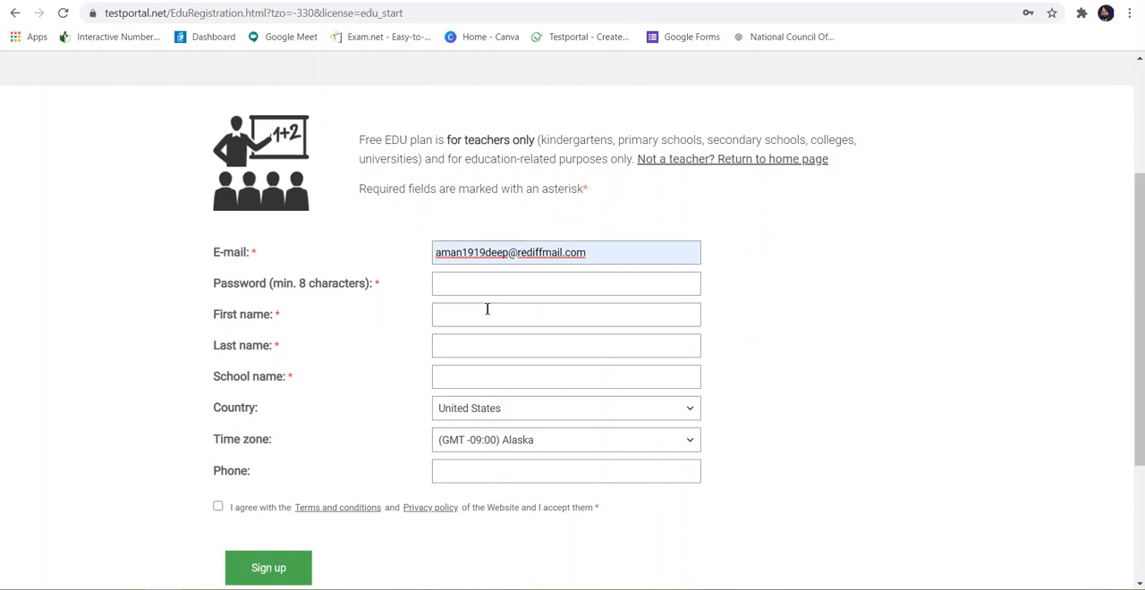
left_click(467, 285)
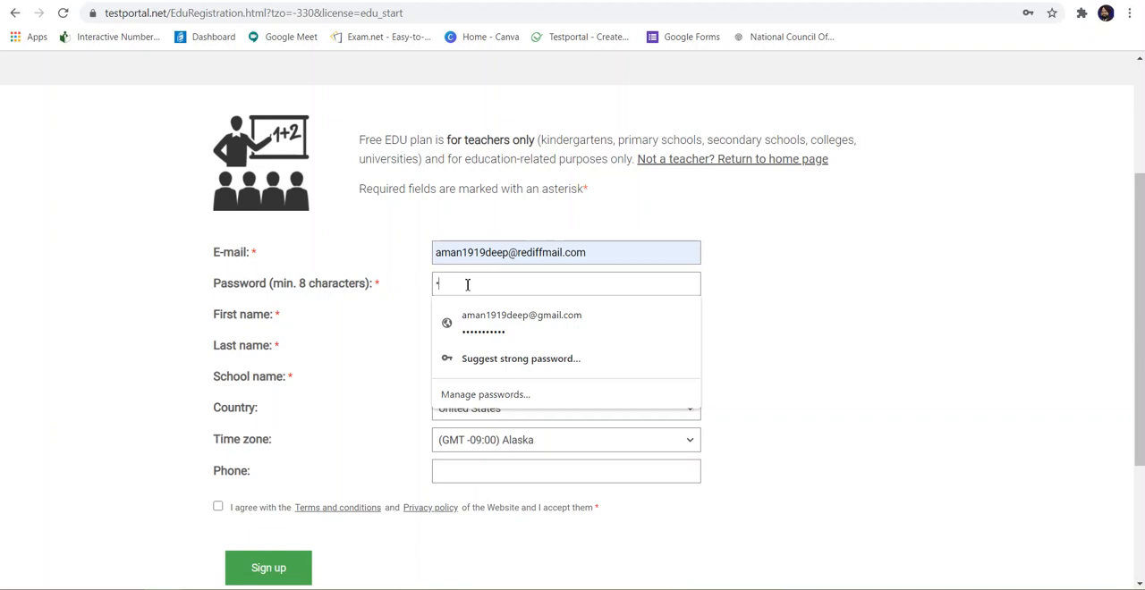
type("••••••••••••")
left_click(370, 324)
Step: Fill in the teacher's first and last name and set the school name to Sunbeam English School Bhagwanpur
left_click(454, 323)
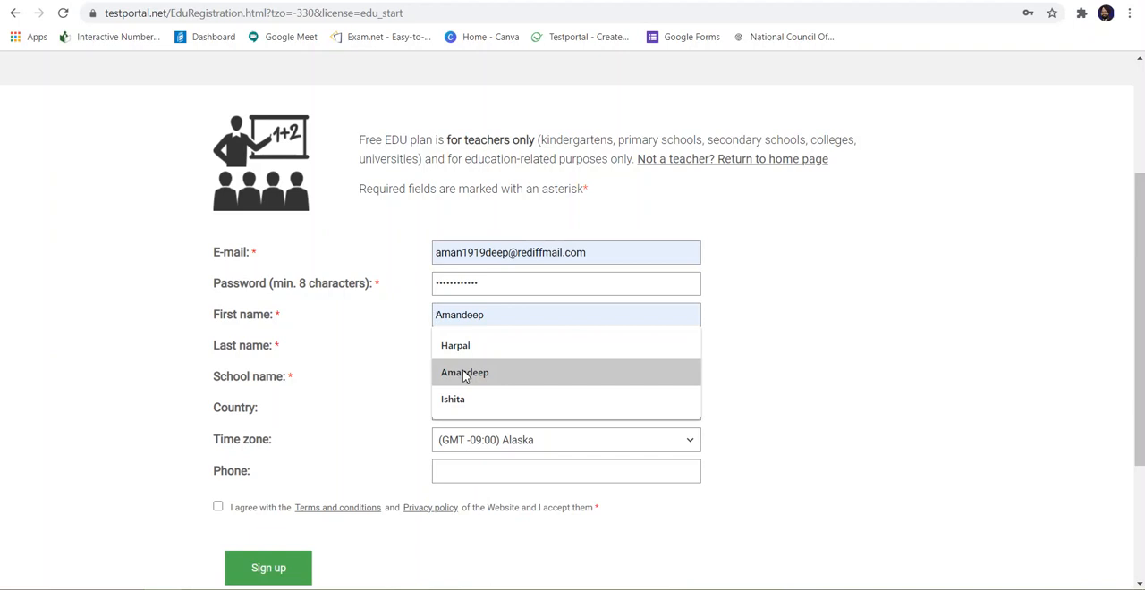
left_click(464, 375)
left_click(452, 345)
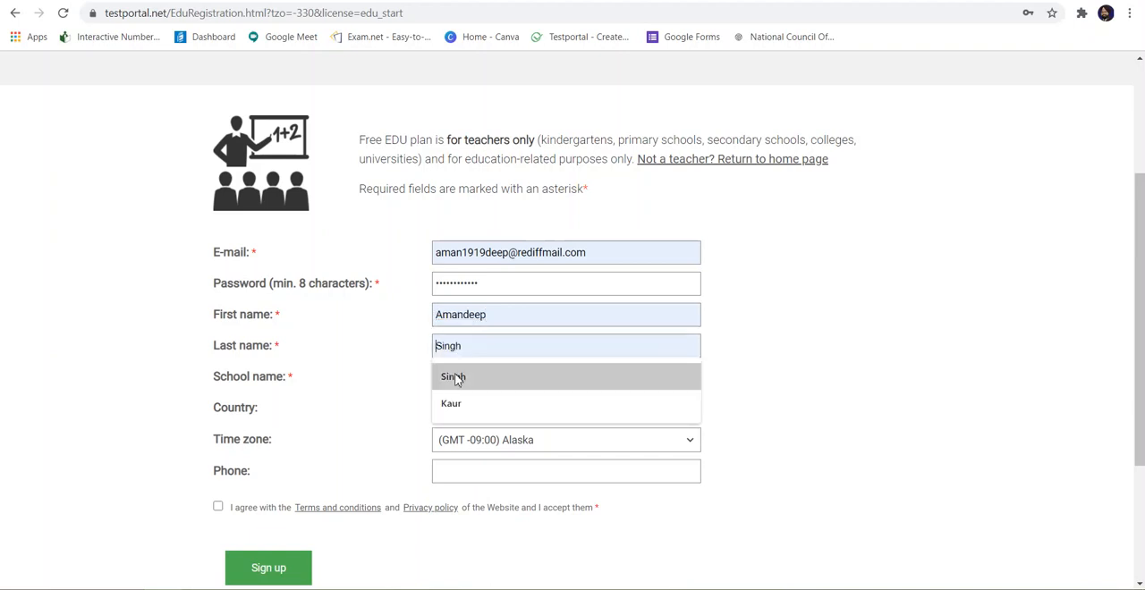
left_click(456, 377)
left_click(457, 376)
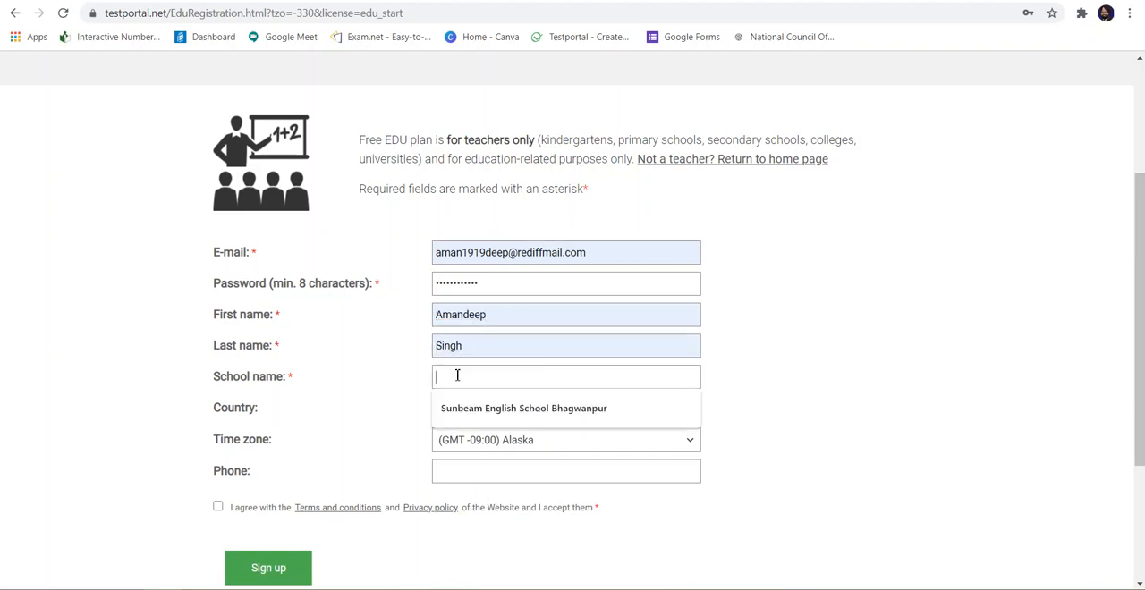
left_click(468, 408)
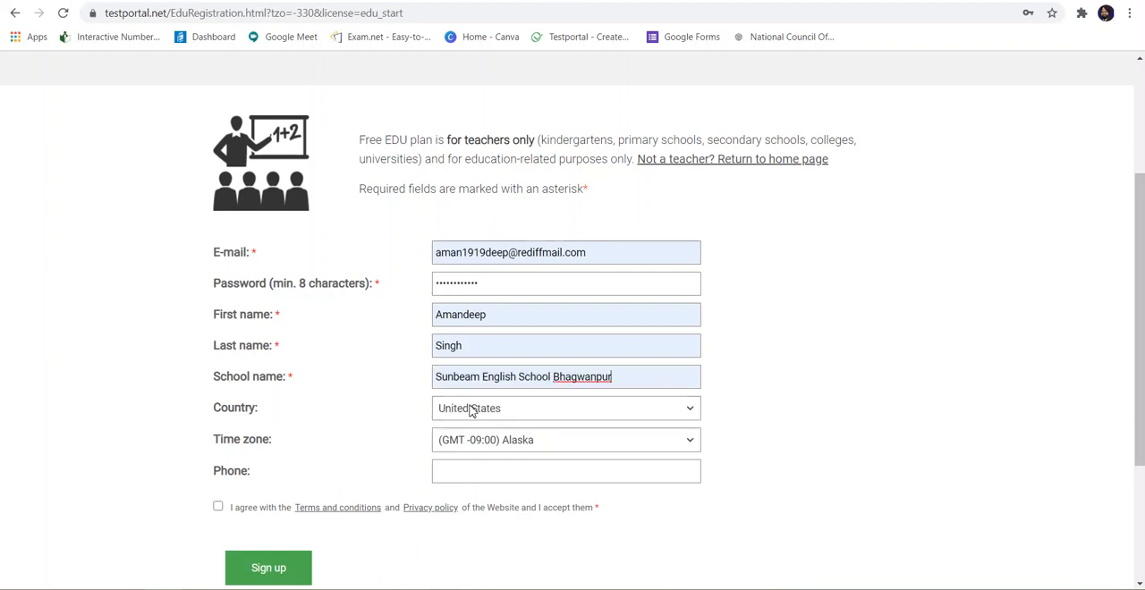
Step: Set the country in the registration form to India
left_click(697, 417)
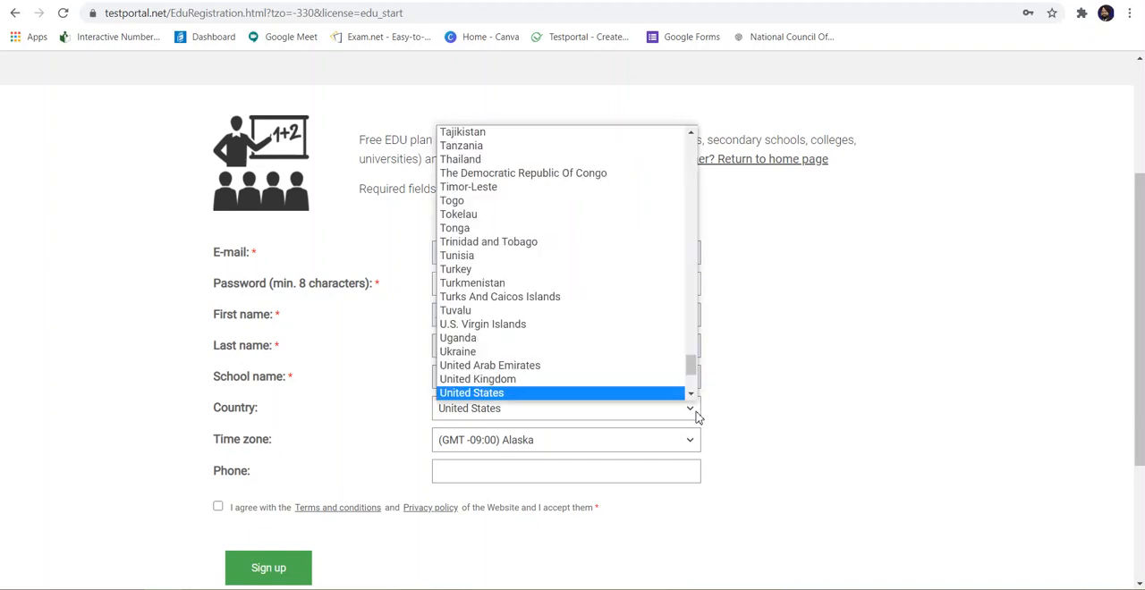
scroll(591, 317, "up", 10)
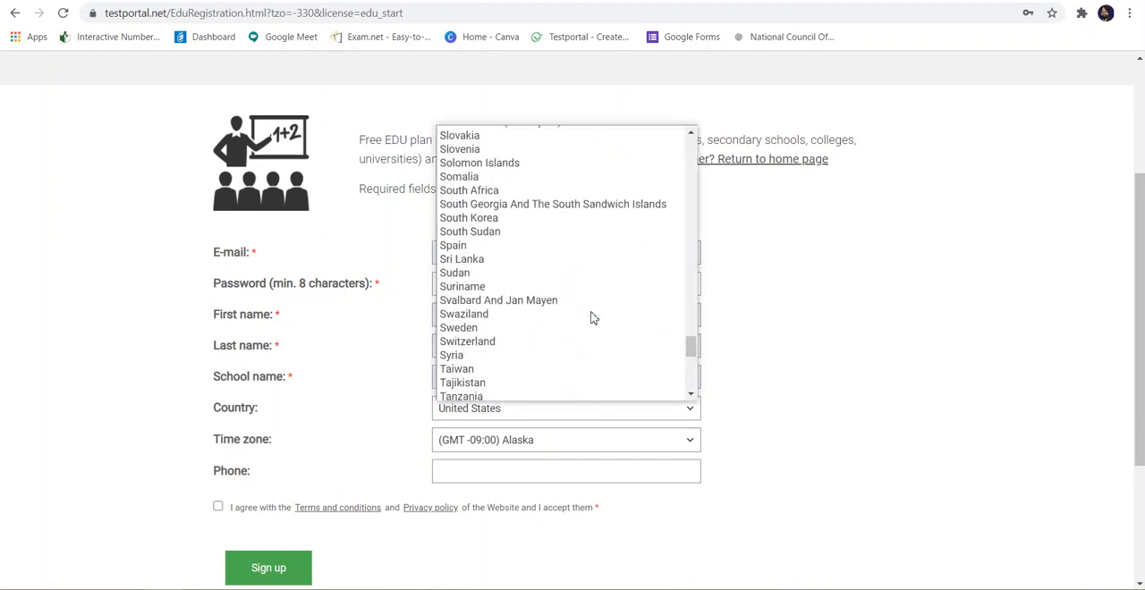
scroll(590, 317, "up", 20)
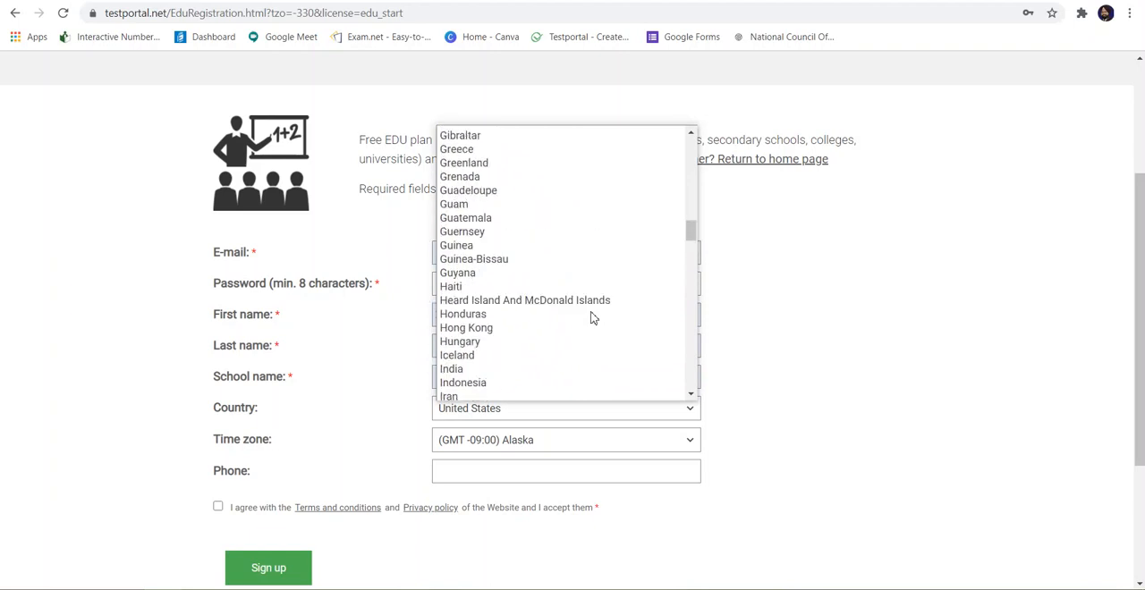
scroll(590, 317, "up", 1)
scroll(590, 316, "down", 8)
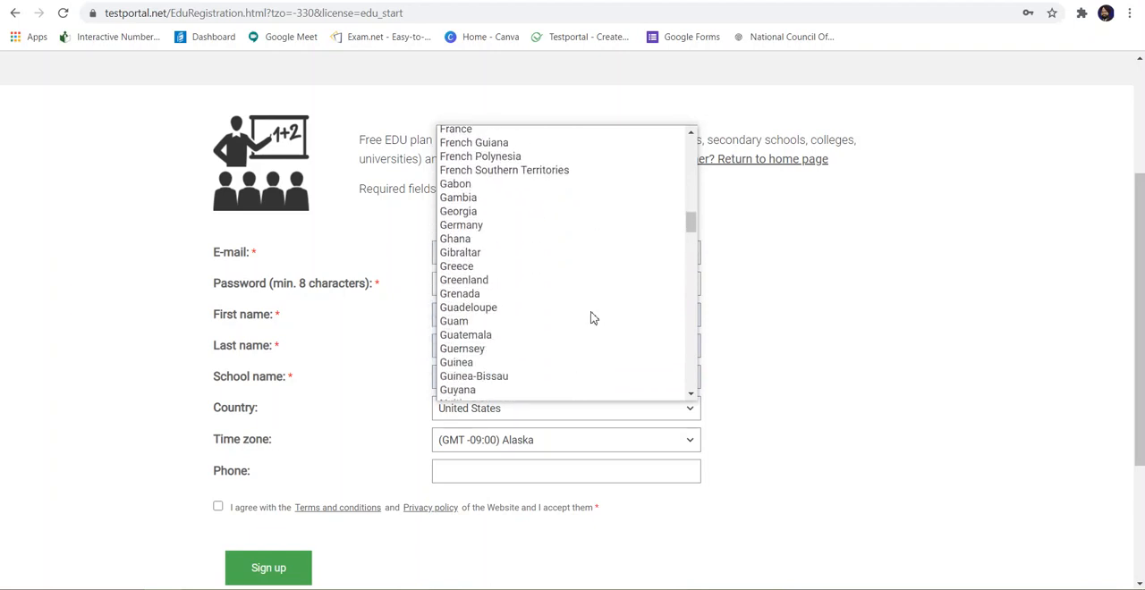
scroll(546, 368, "down", 1)
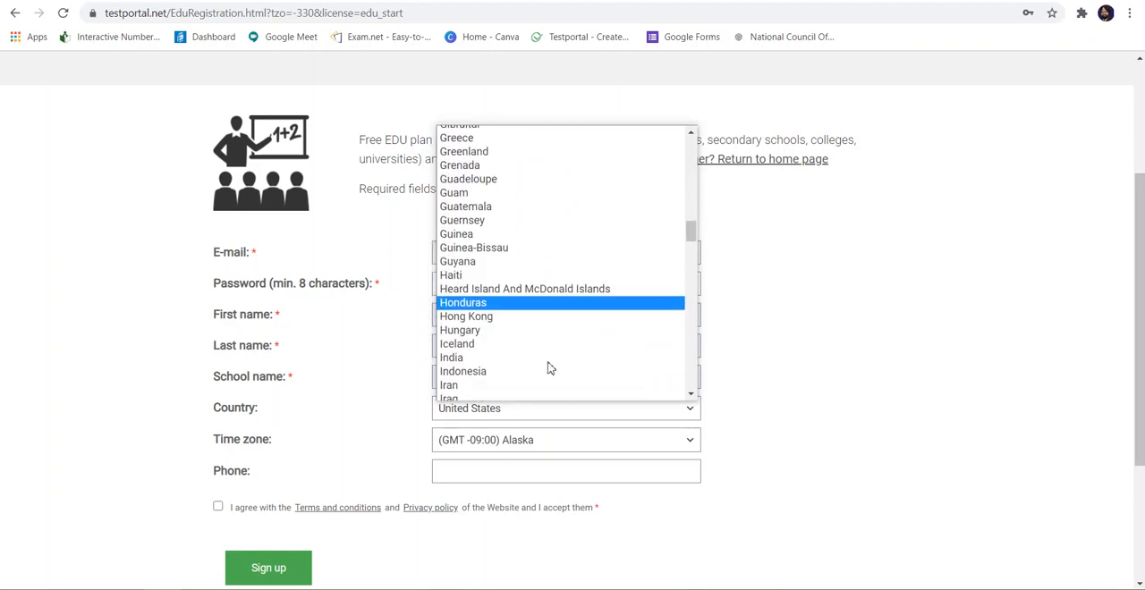
left_click(503, 359)
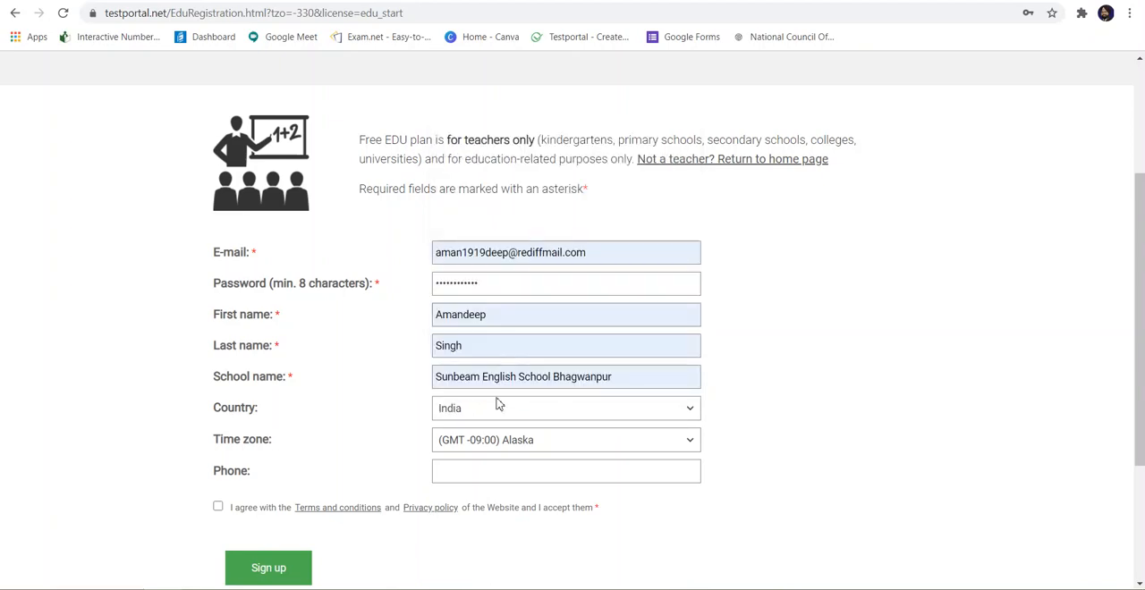
Step: Set the time zone to (GMT +05:30) Chennai, Kolkata, Mumbai, New Delhi
left_click(685, 445)
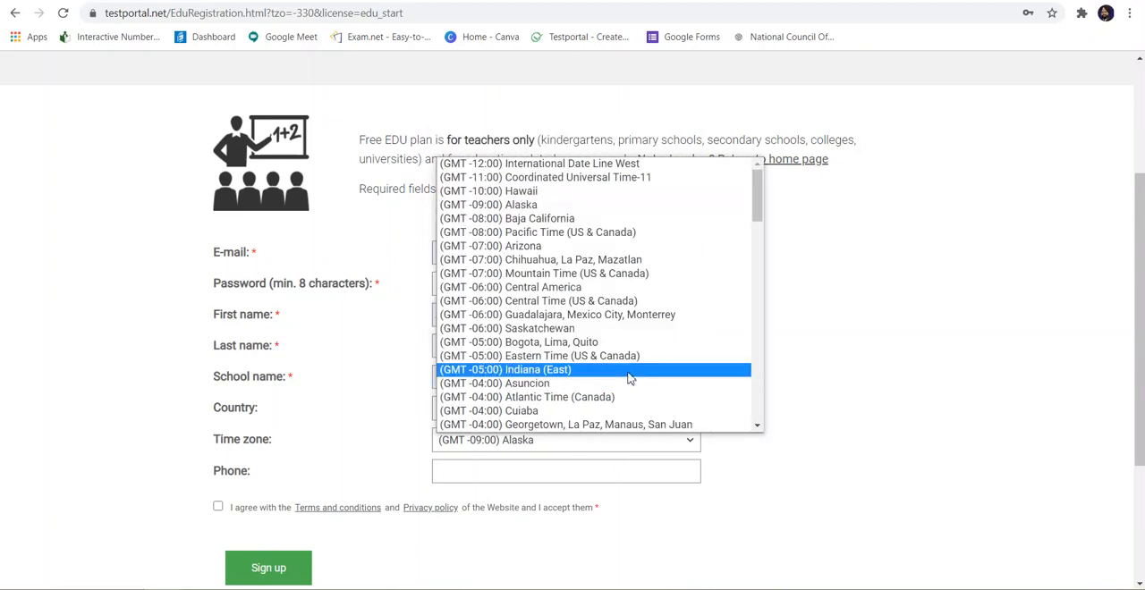
scroll(629, 379, "down", 3)
scroll(629, 378, "down", 10)
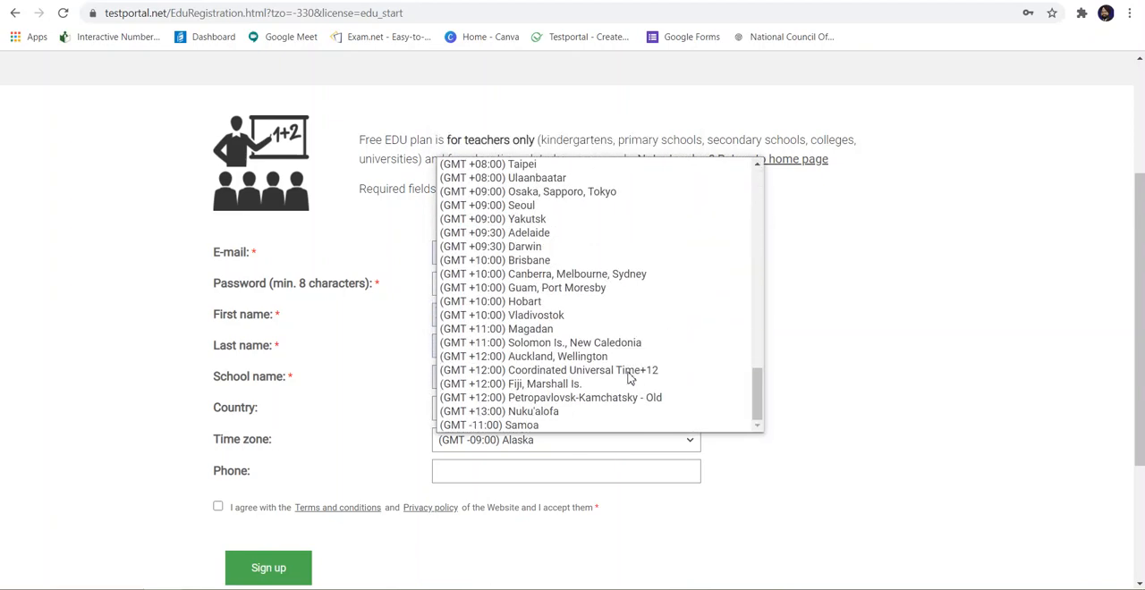
scroll(629, 378, "up", 5)
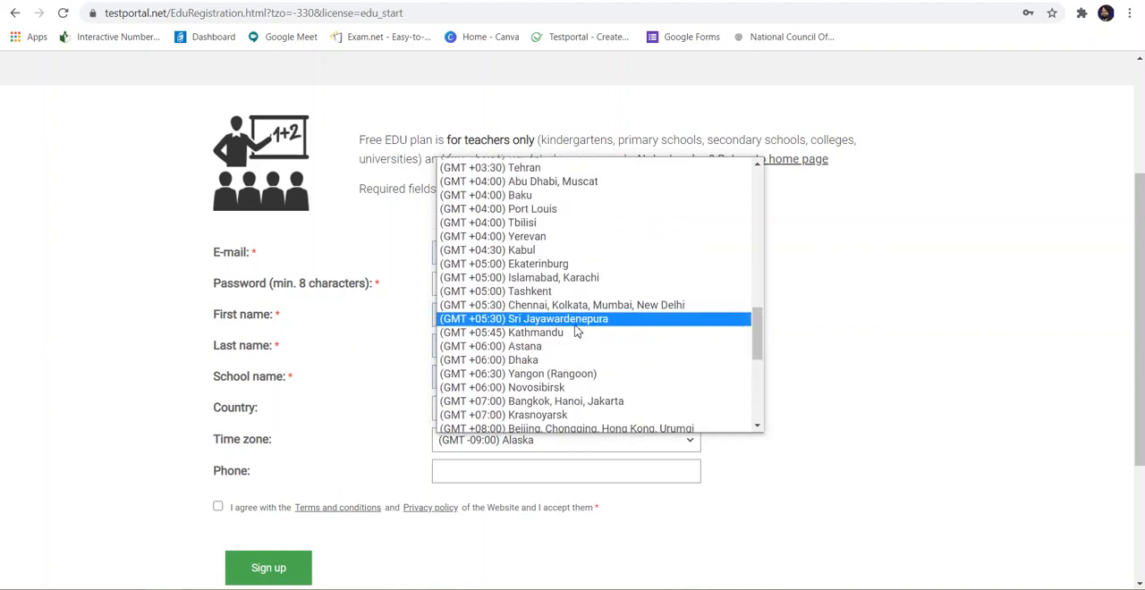
left_click(568, 306)
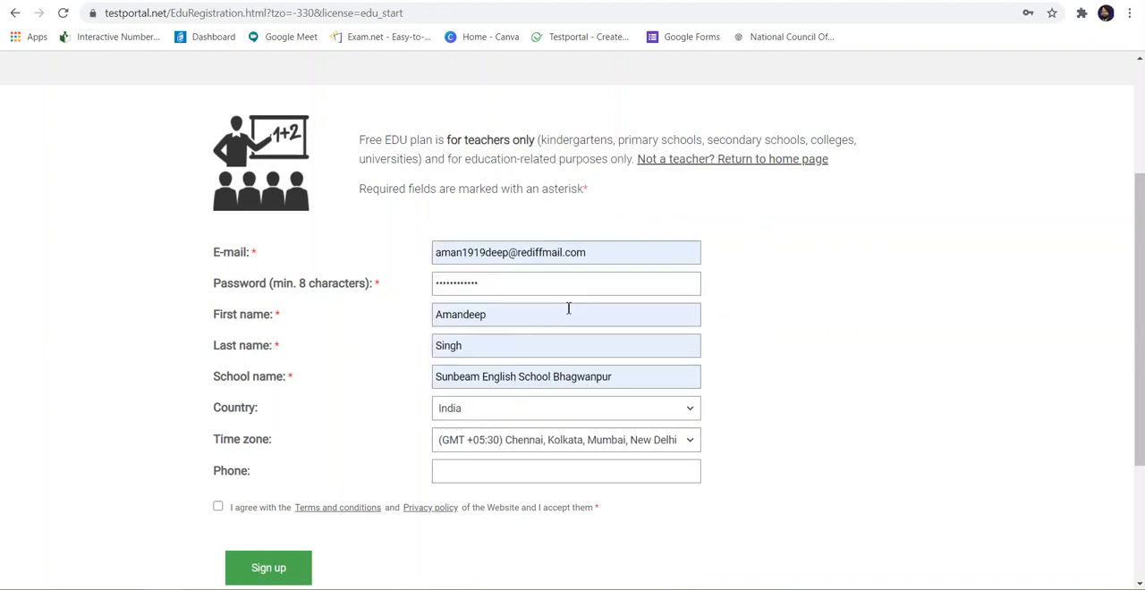
left_click(454, 481)
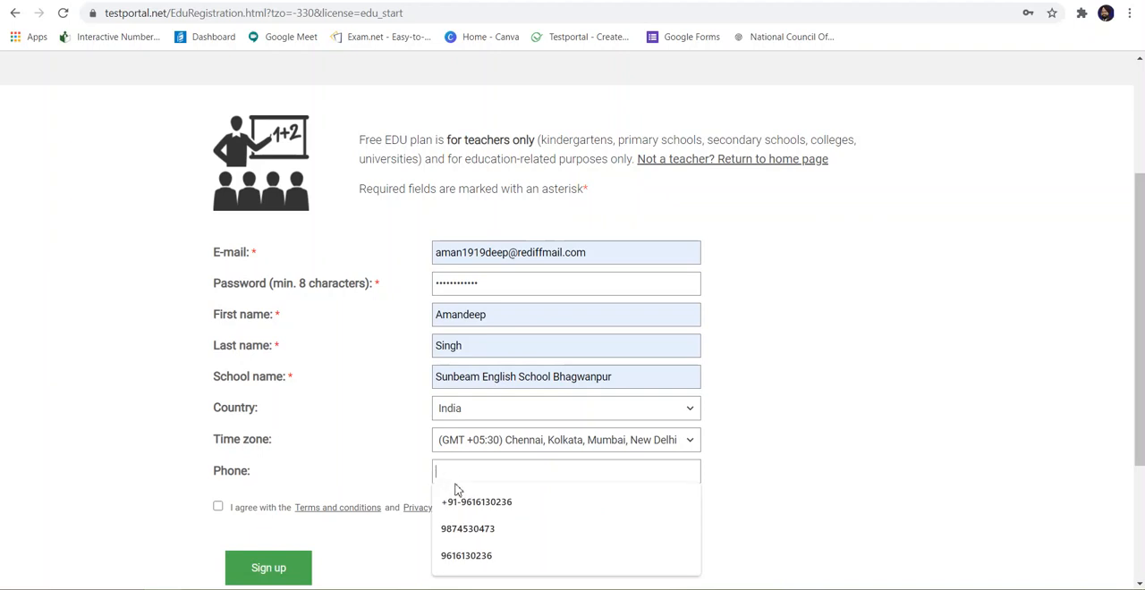
left_click(463, 553)
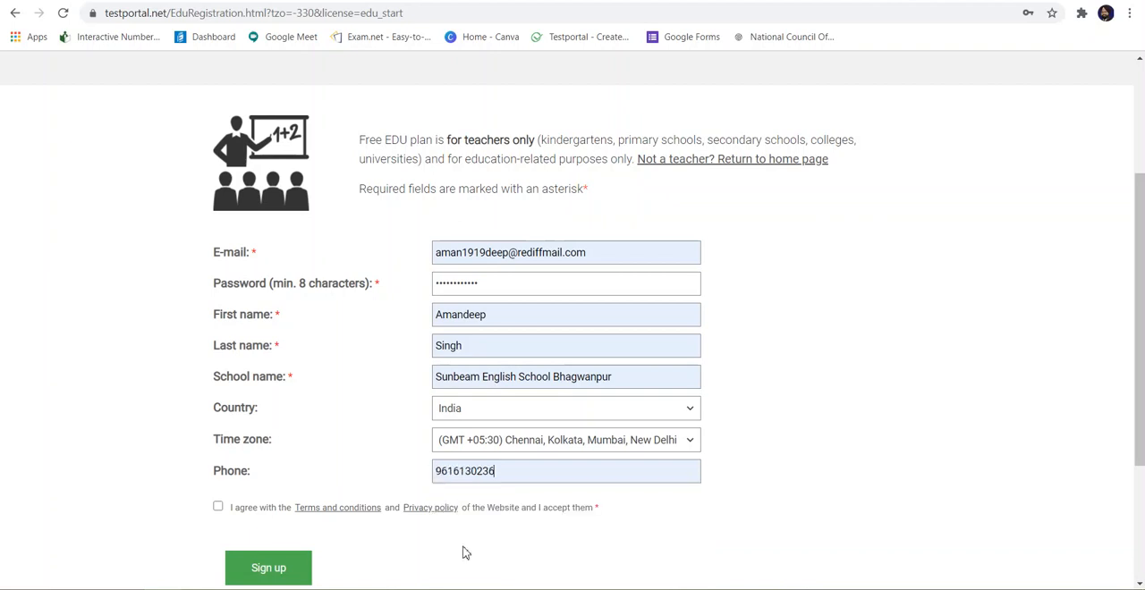
key("BackSpace")
key("BackSpace")
key("BackSpace")
key("BackSpace")
key("BackSpace")
key("BackSpace")
key("BackSpace")
key("BackSpace")
key("BackSpace")
key("BackSpace")
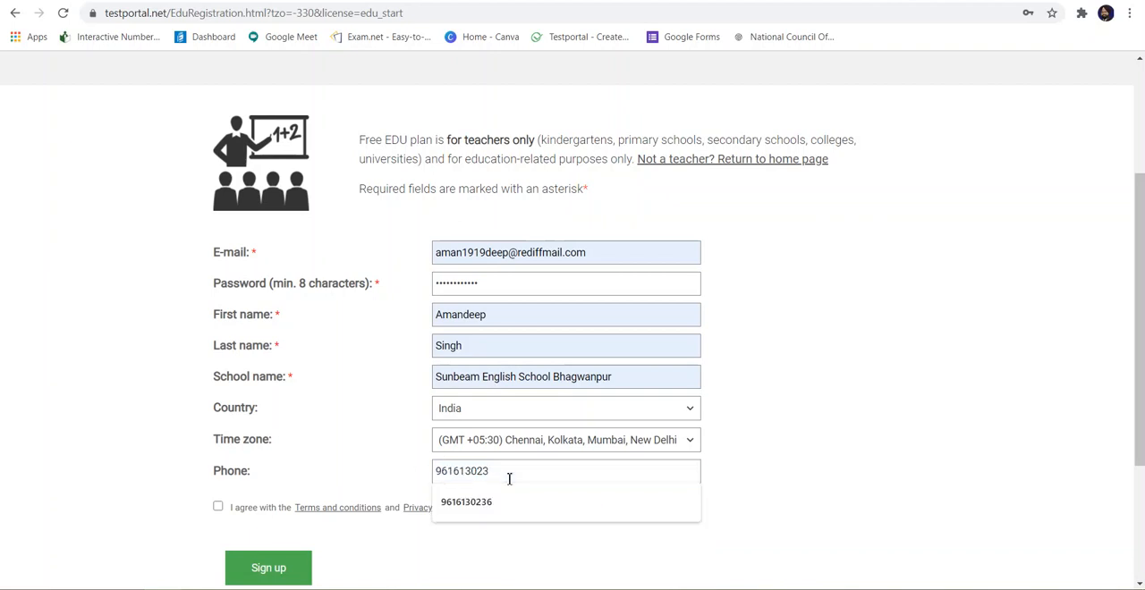
Step: Accept the terms and conditions and privacy policy, submit the registration, and dismiss the browser's offer to save the password
left_click(218, 507)
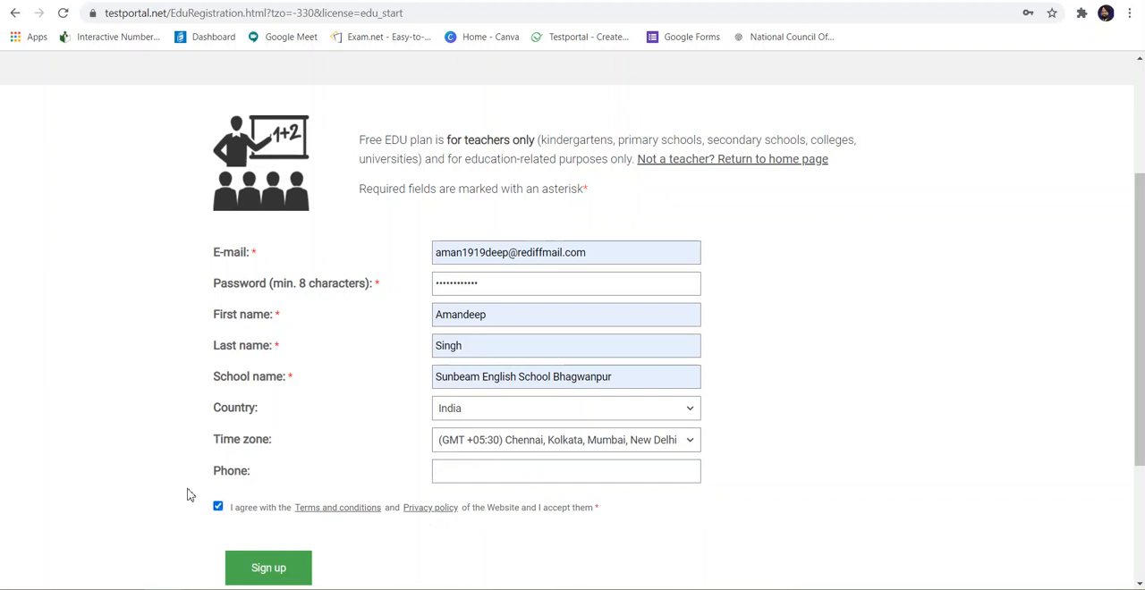
scroll(187, 492, "down", 1)
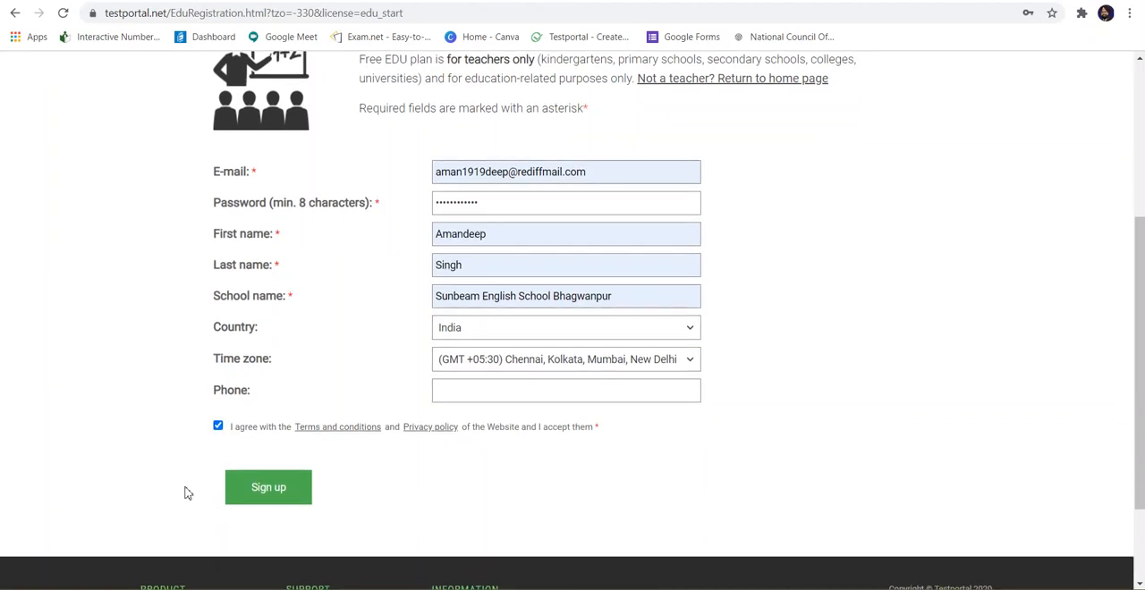
left_click(248, 497)
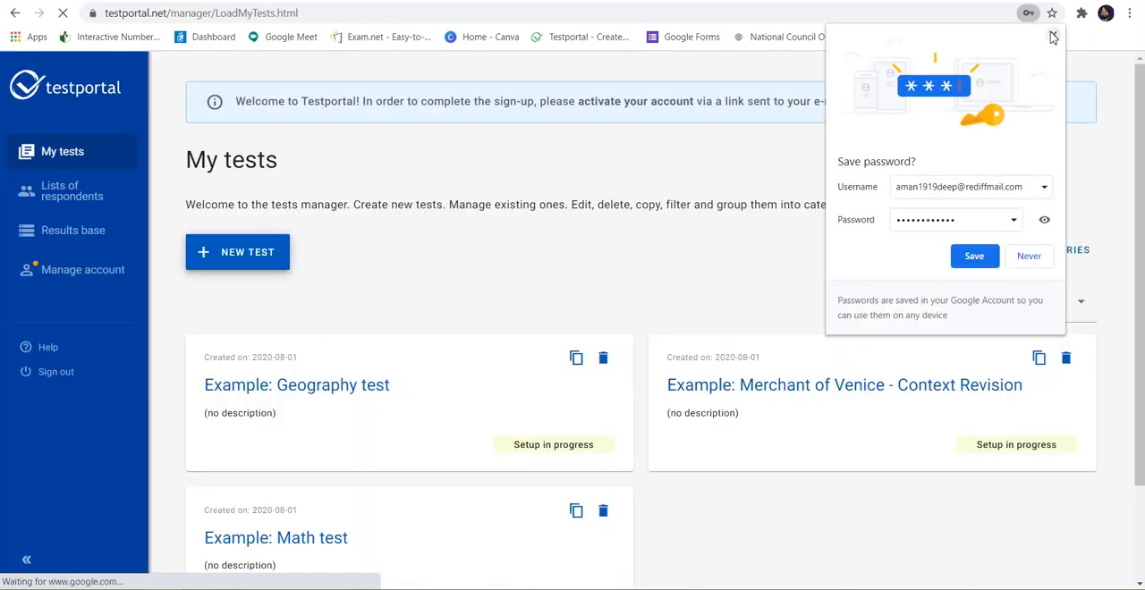
left_click(1052, 35)
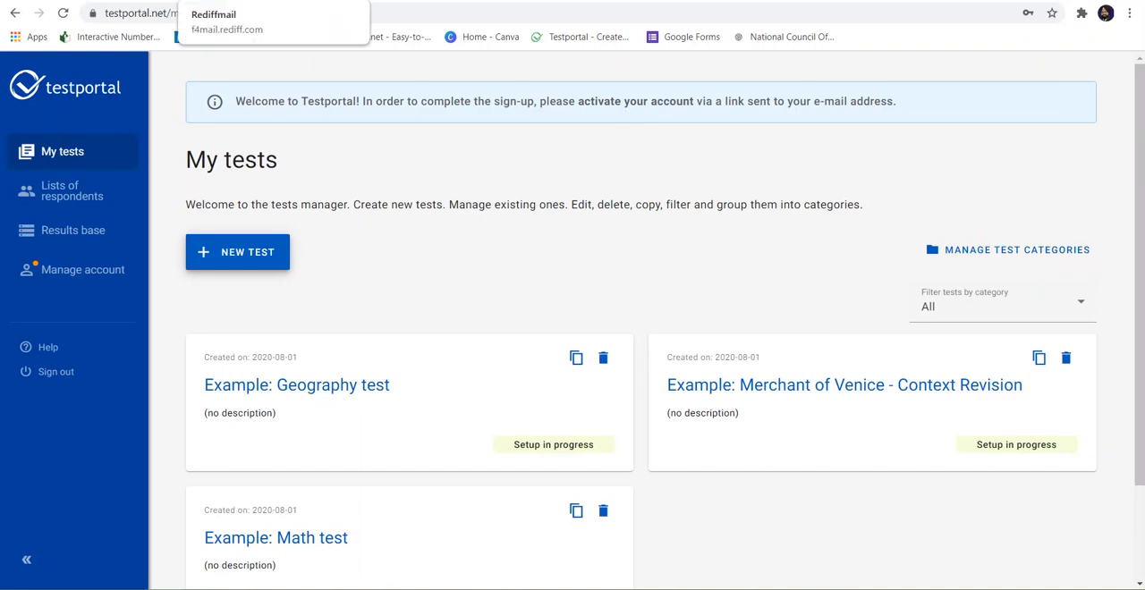
Step: Switch to the Rediffmail inbox, open Testportal's Activation link message, and follow its link to activate the account
left_click(212, 37)
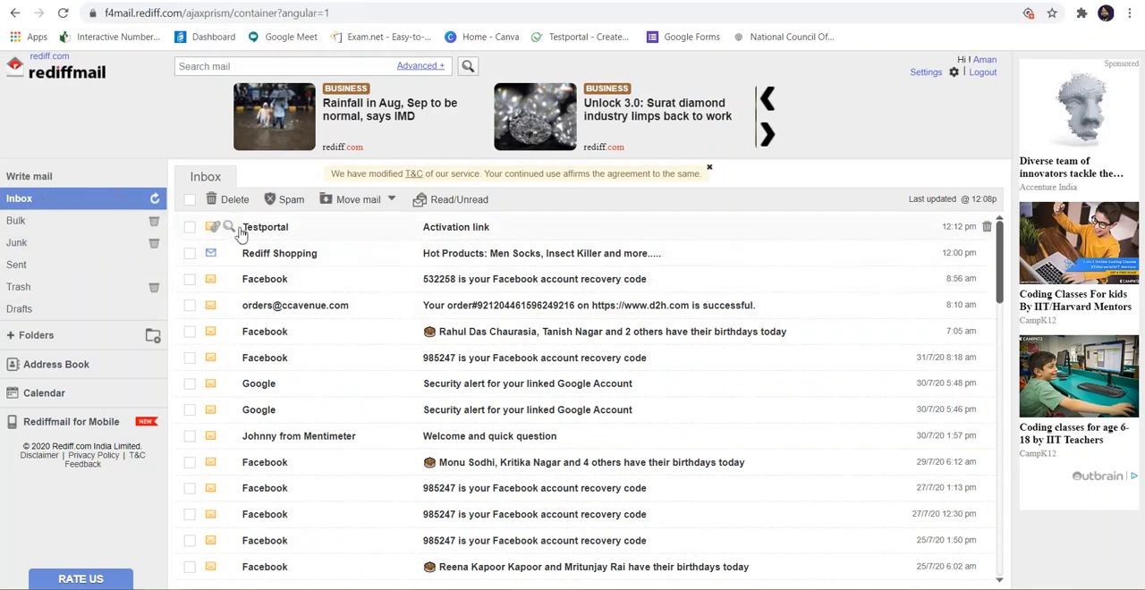
left_click(442, 231)
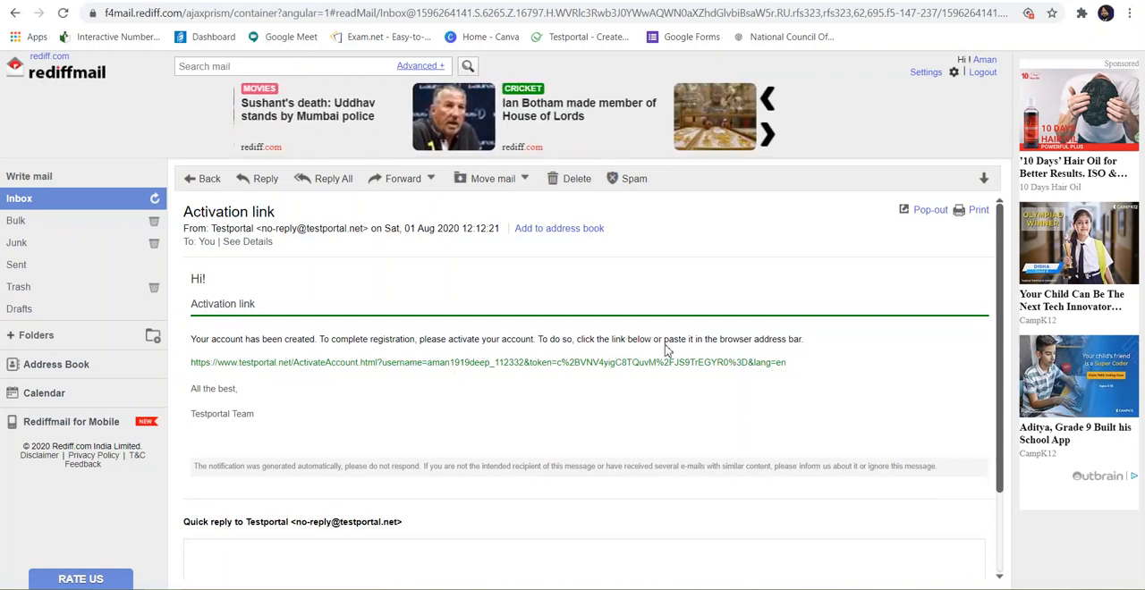
left_click(587, 367)
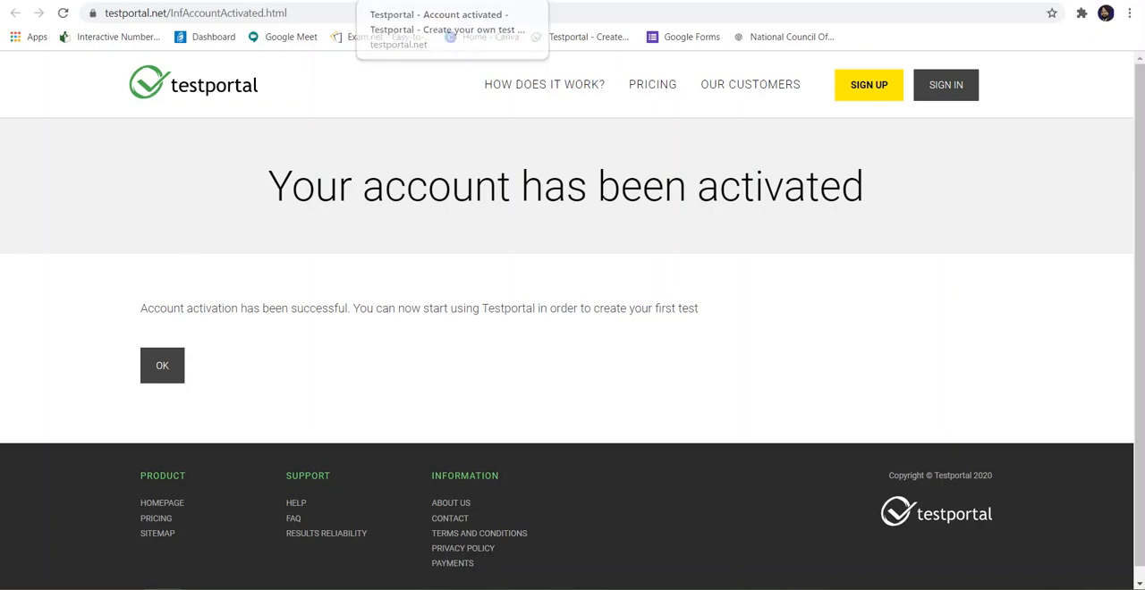
Step: Close the account activation page and open Testportal's sign-in page from its home page
left_click(530, 1)
left_click(330, 1)
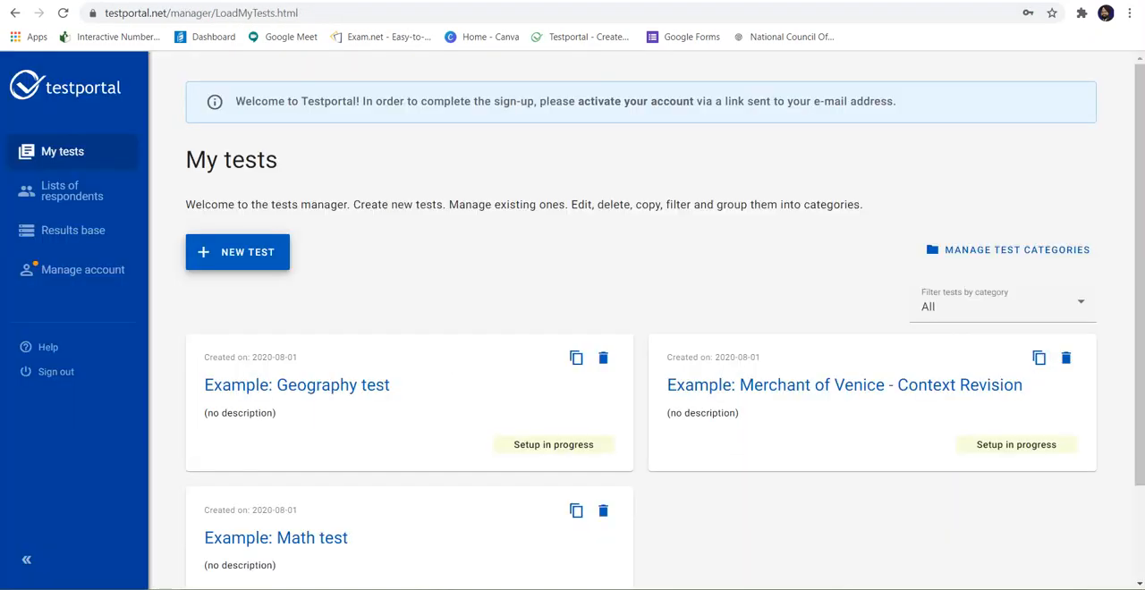
left_click(93, 104)
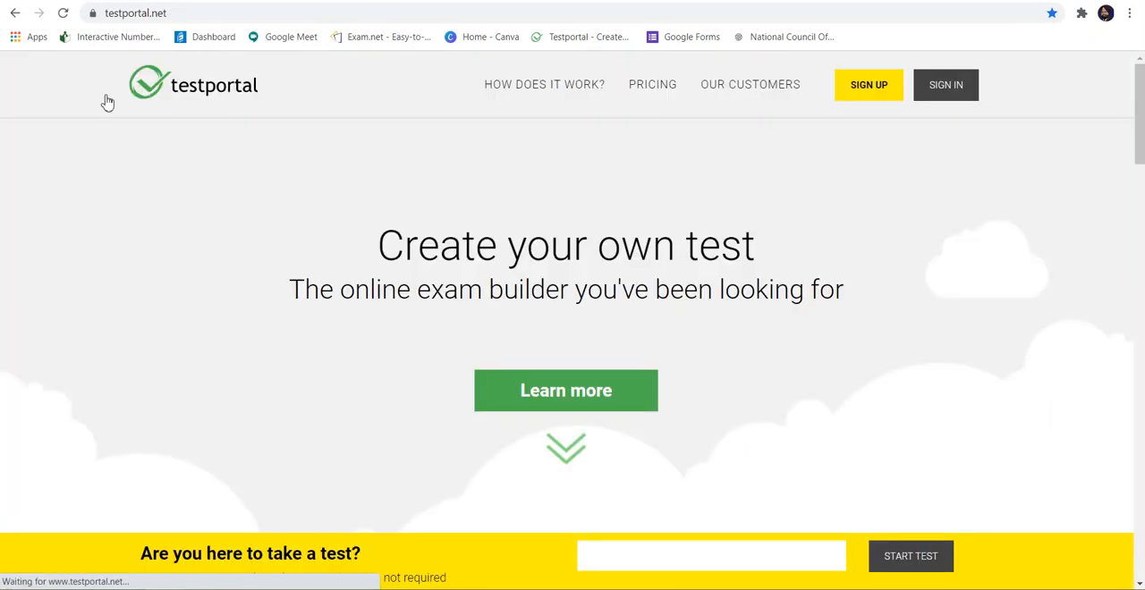
left_click(944, 98)
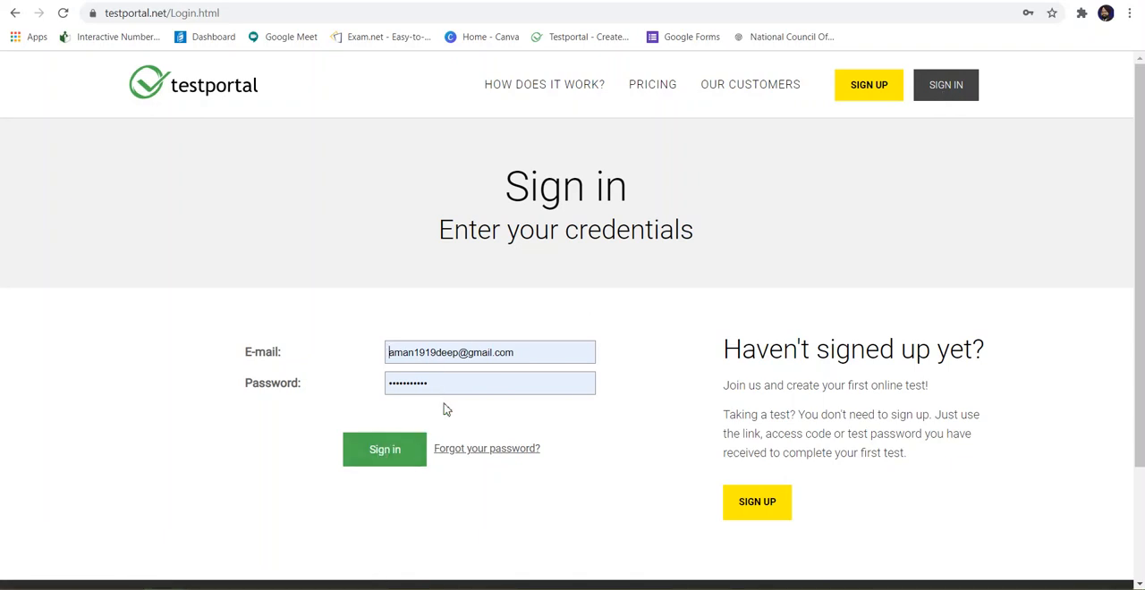
Step: Clear the prefilled e-mail address from the sign-in form
left_click(460, 355)
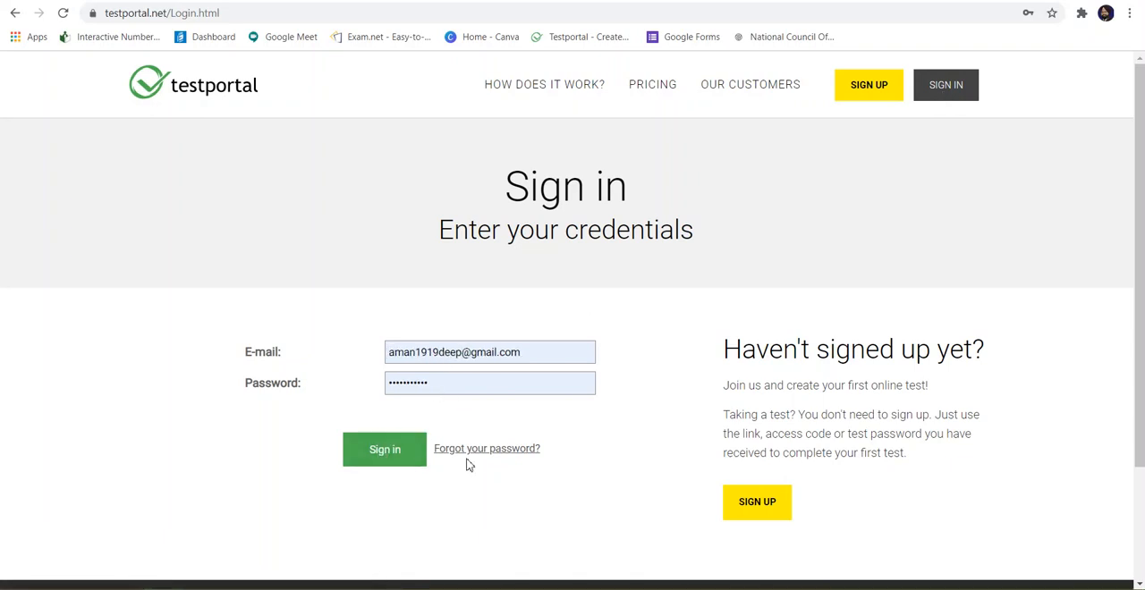
left_click(462, 354)
key("BackSpace")
key("BackSpace")
key("BackSpace")
key("BackSpace")
key("BackSpace")
key("BackSpace")
key("BackSpace")
key("BackSpace")
key("BackSpace")
key("BackSpace")
key("BackSpace")
key("BackSpace")
key("BackSpace")
key("BackSpace")
key("BackSpace")
key("BackSpace")
key("BackSpace")
key("BackSpace")
key("BackSpace")
key("BackSpace")
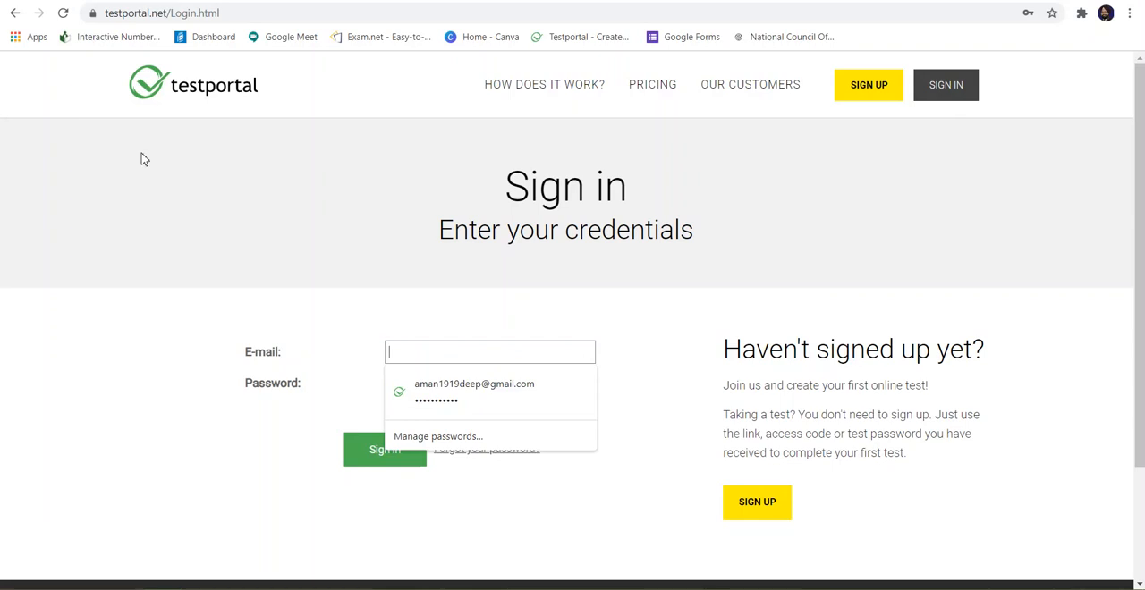
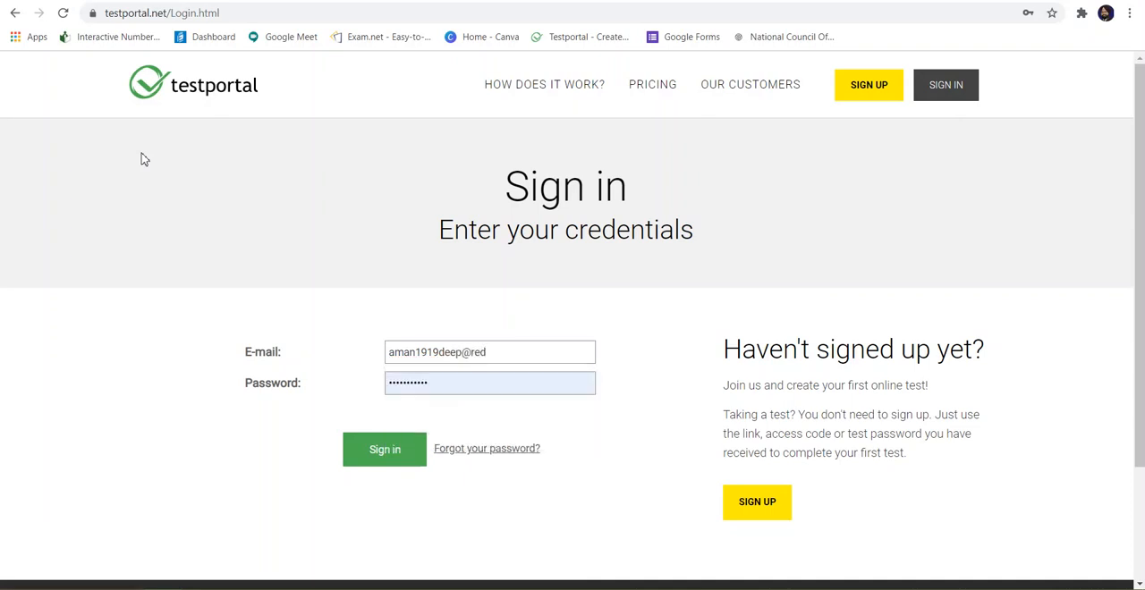
Step: Clear the prefilled password from the sign-in form
left_click(449, 384)
key("BackSpace")
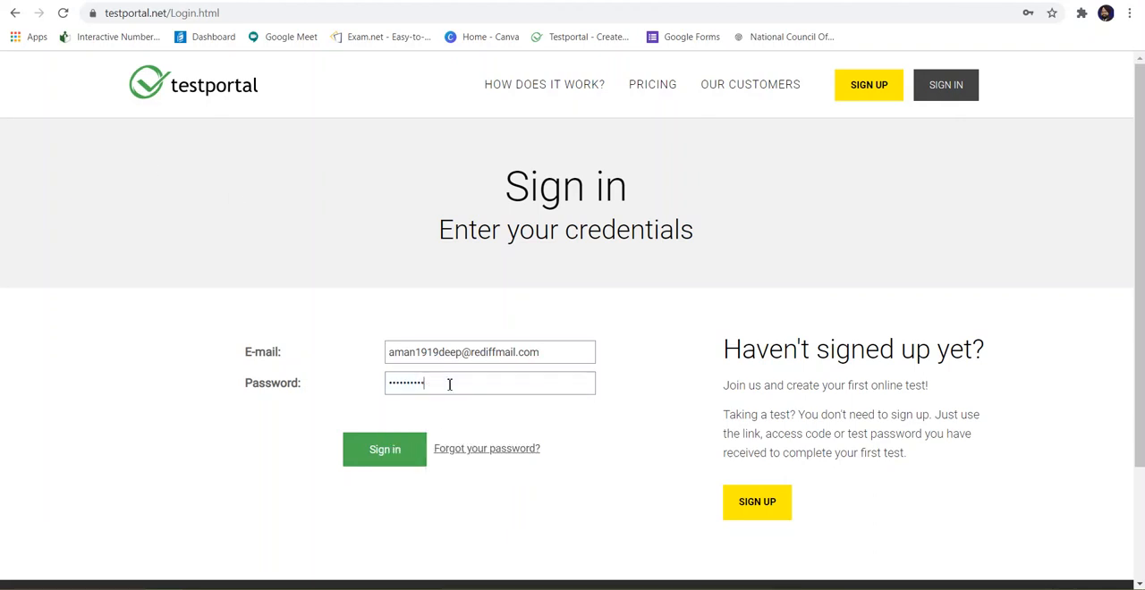
key("BackSpace")
key("BackSpace")
key("BackSpace")
key("BackSpace")
key("BackSpace")
key("BackSpace")
key("BackSpace")
type("a")
key("BackSpace")
key("BackSpace")
key("BackSpace")
key("BackSpace")
key("BackSpace")
key("BackSpace")
key("BackSpace")
key("BackSpace")
key("BackSpace")
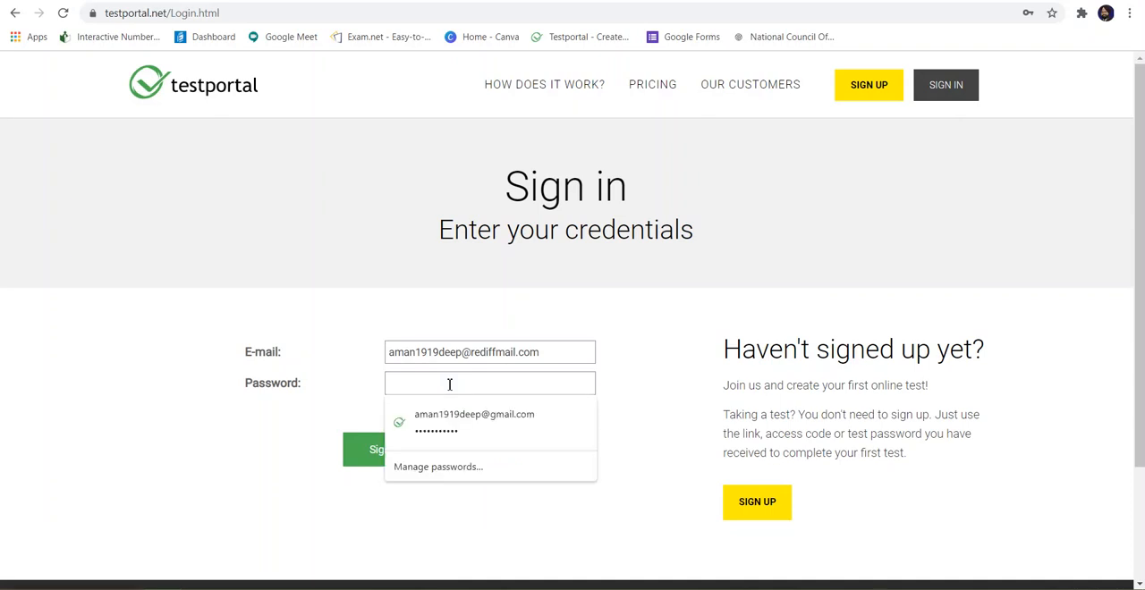
Step: Enter the account password, sign in, and dismiss the browser's offer to save the password
type("ama••••")
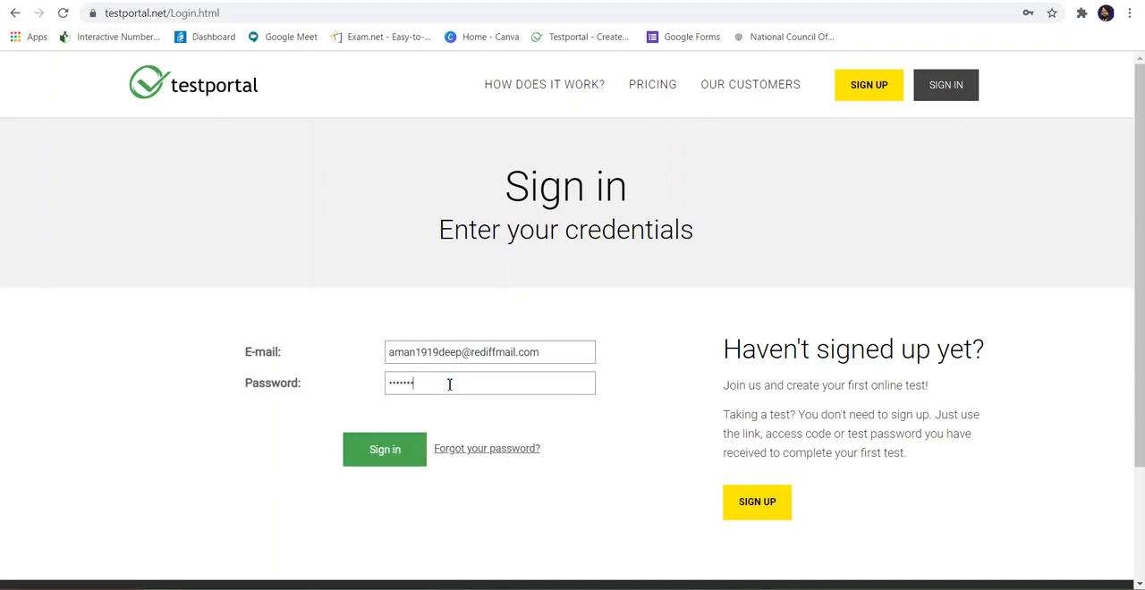
type("•••")
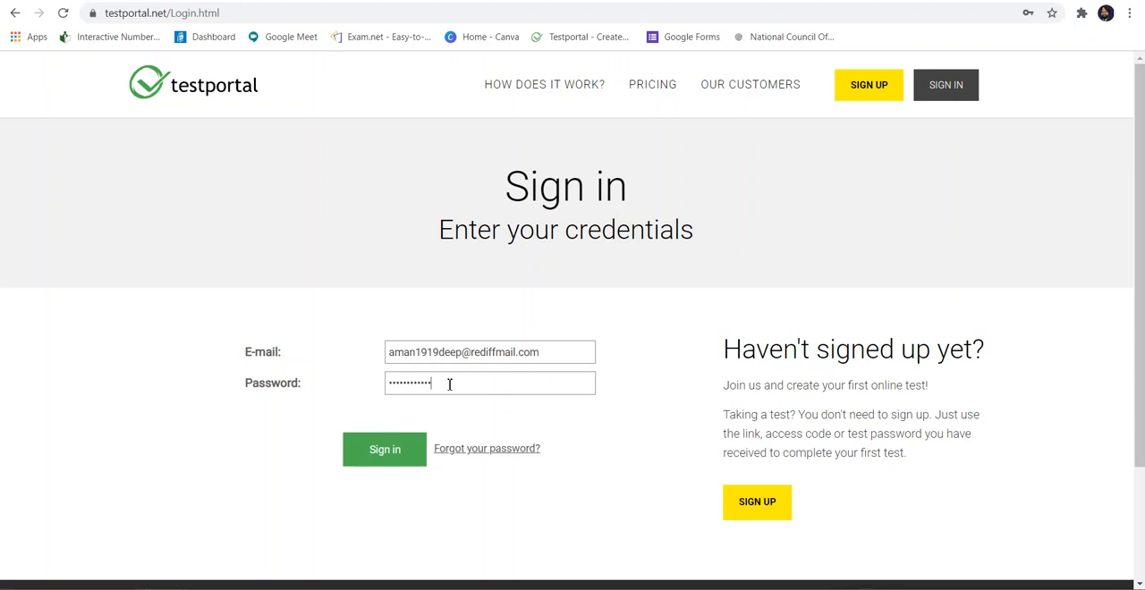
left_click(403, 444)
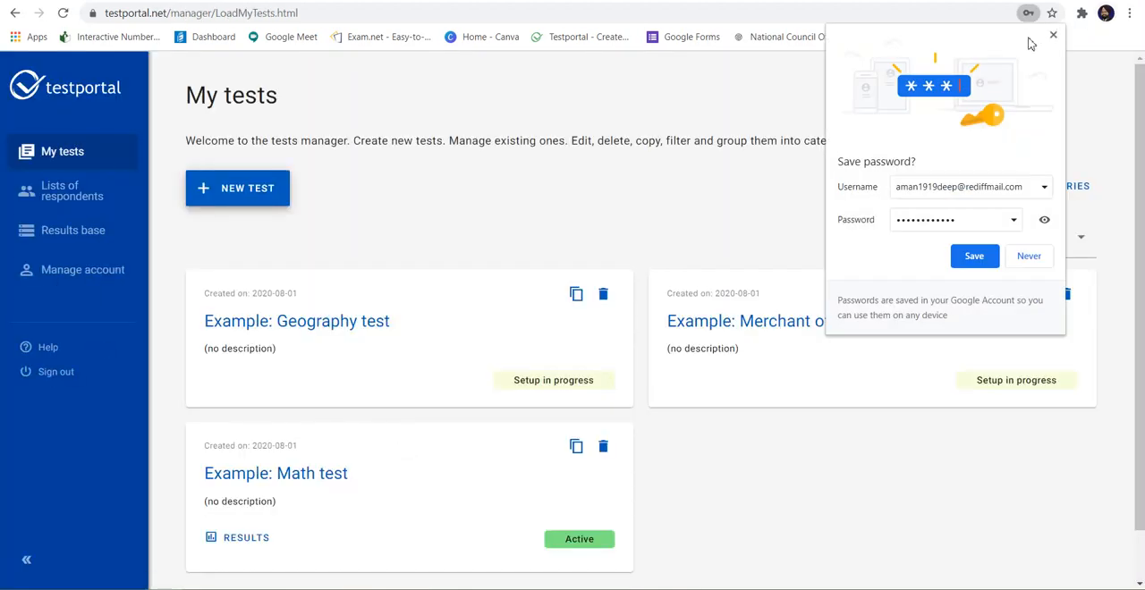
left_click(1052, 35)
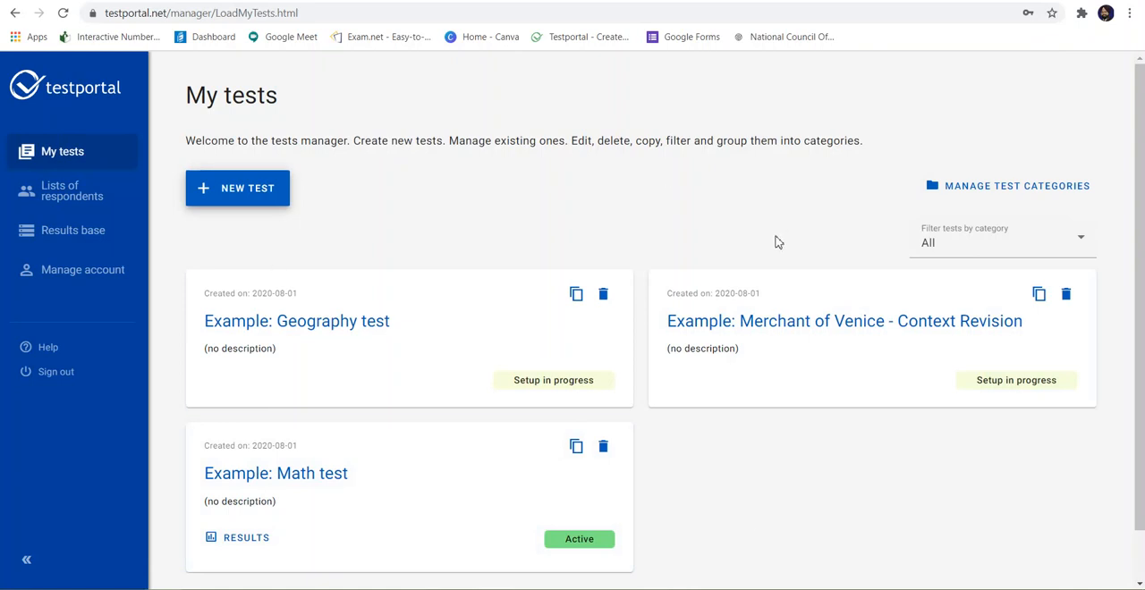
Step: Delete the "Example: Geography test" together with its results and confirm the deletion
left_click(606, 299)
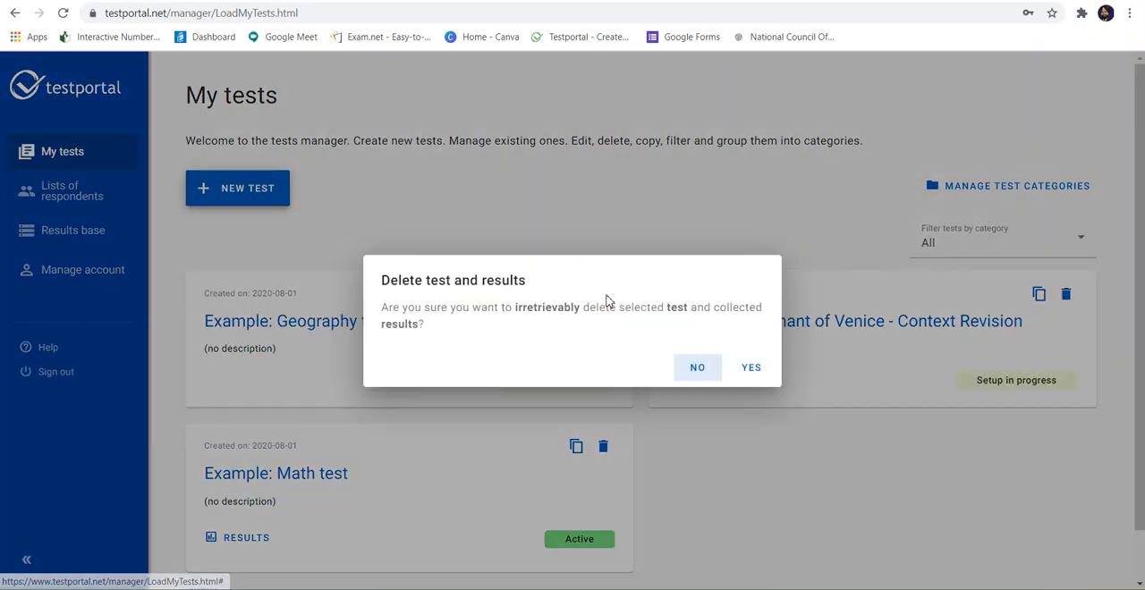
left_click(756, 375)
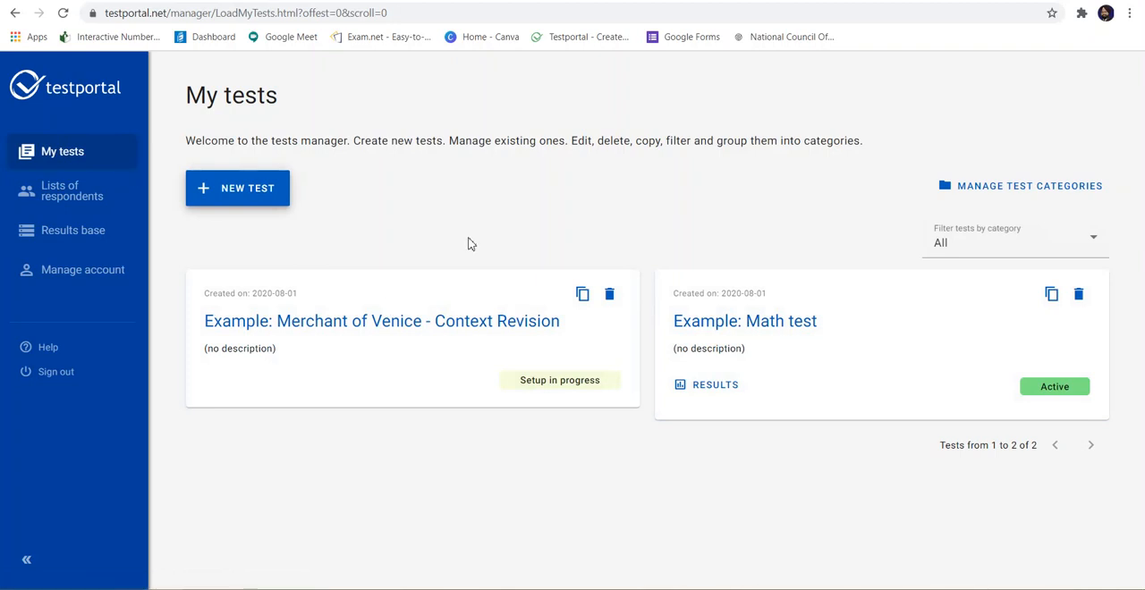
Step: Create a new test named "GK test", leaving the category as All and the language as English
left_click(257, 189)
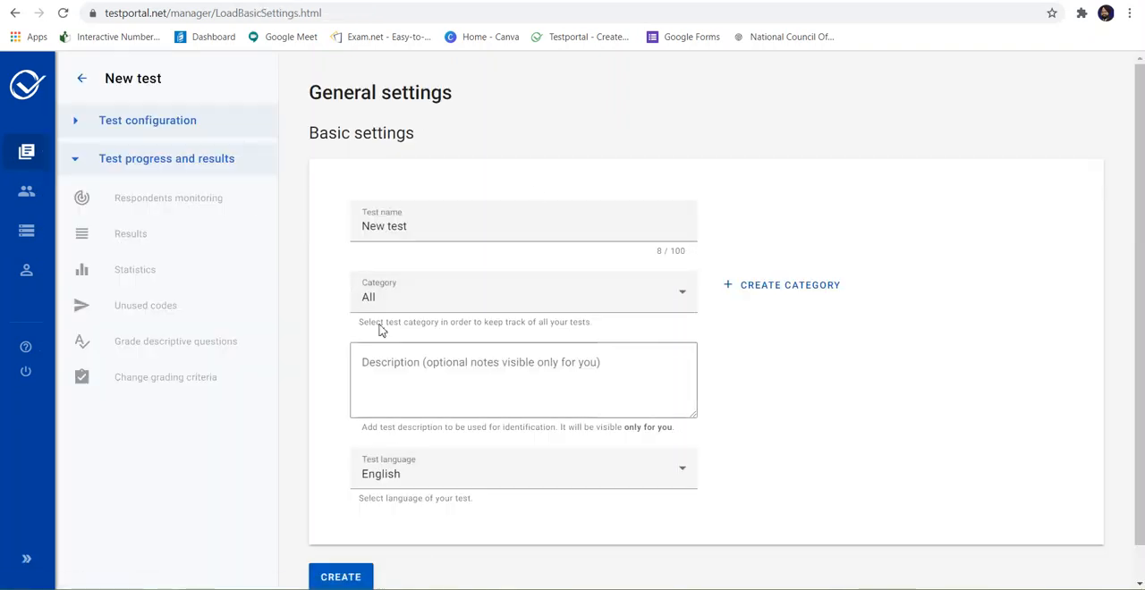
left_click(438, 231)
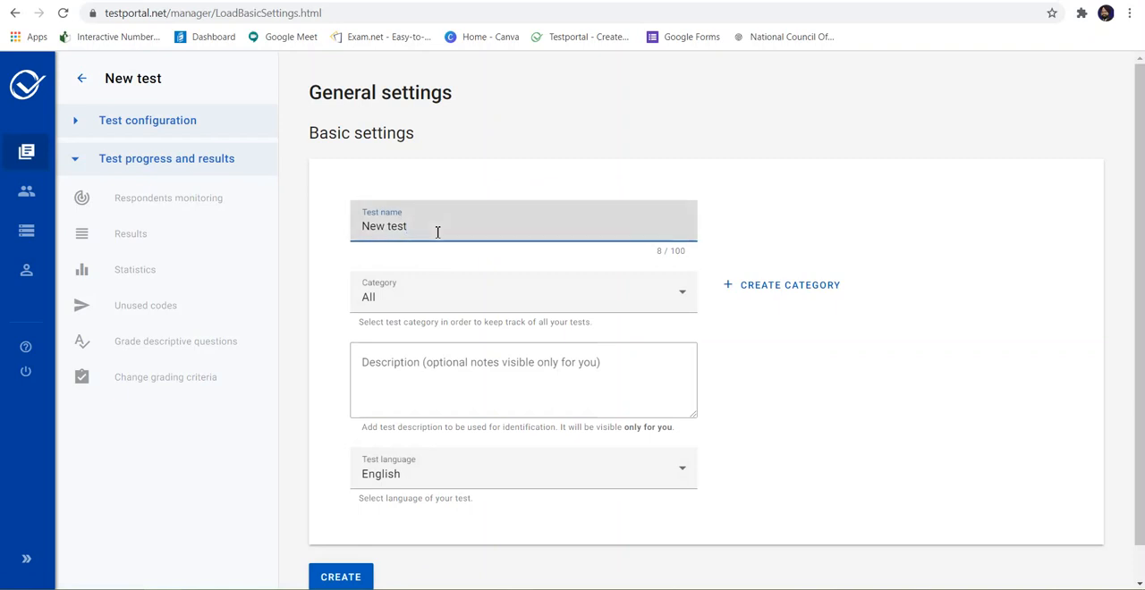
key("BackSpace")
key("BackSpace")
key("BackSpace")
key("BackSpace")
key("BackSpace")
key("BackSpace")
key("BackSpace")
scroll(506, 391, "down", 1)
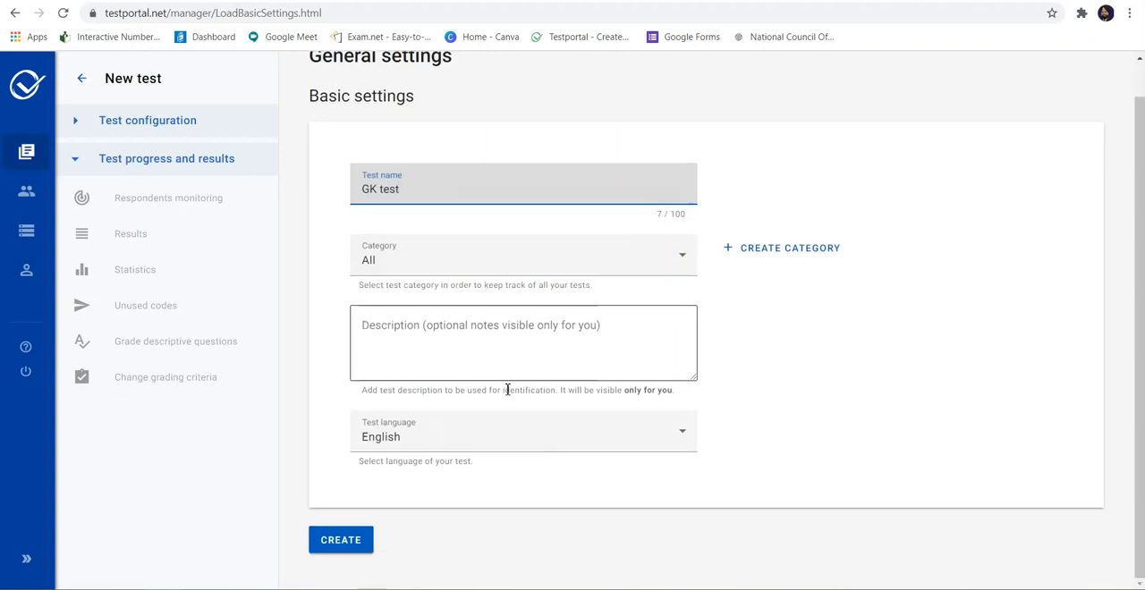
left_click(349, 541)
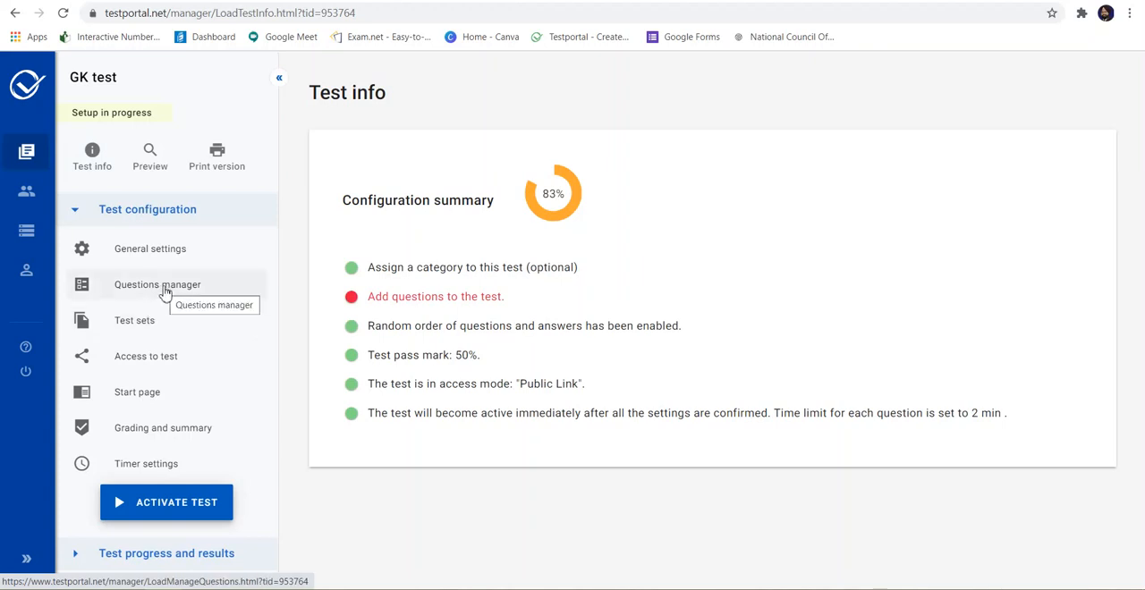
Step: Add a first question to GK test with the text "What is the capital of India?"
left_click(401, 301)
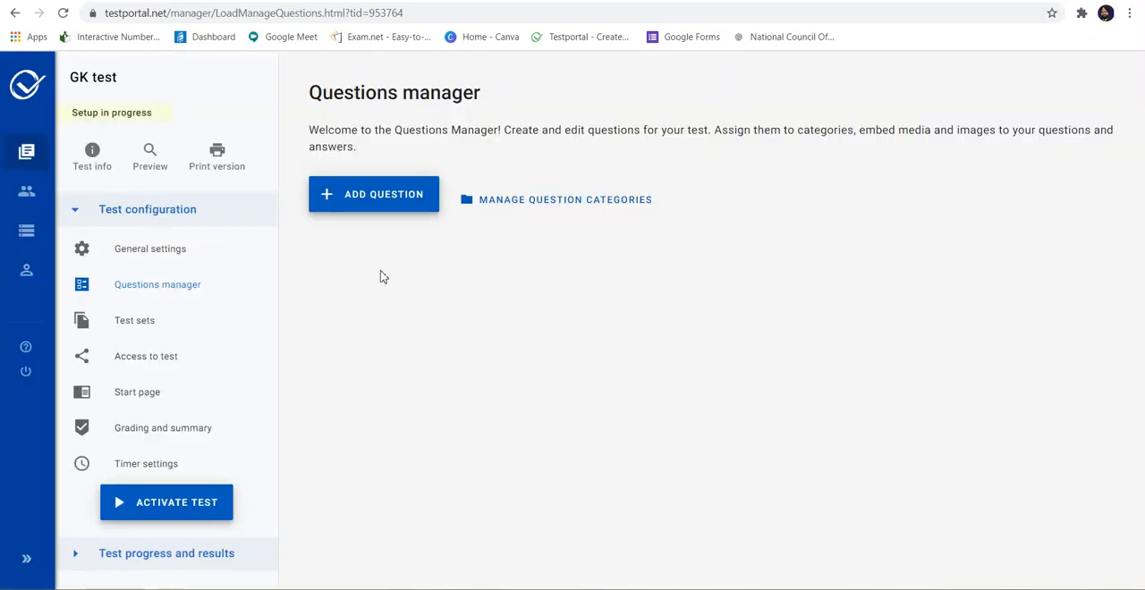
left_click(337, 196)
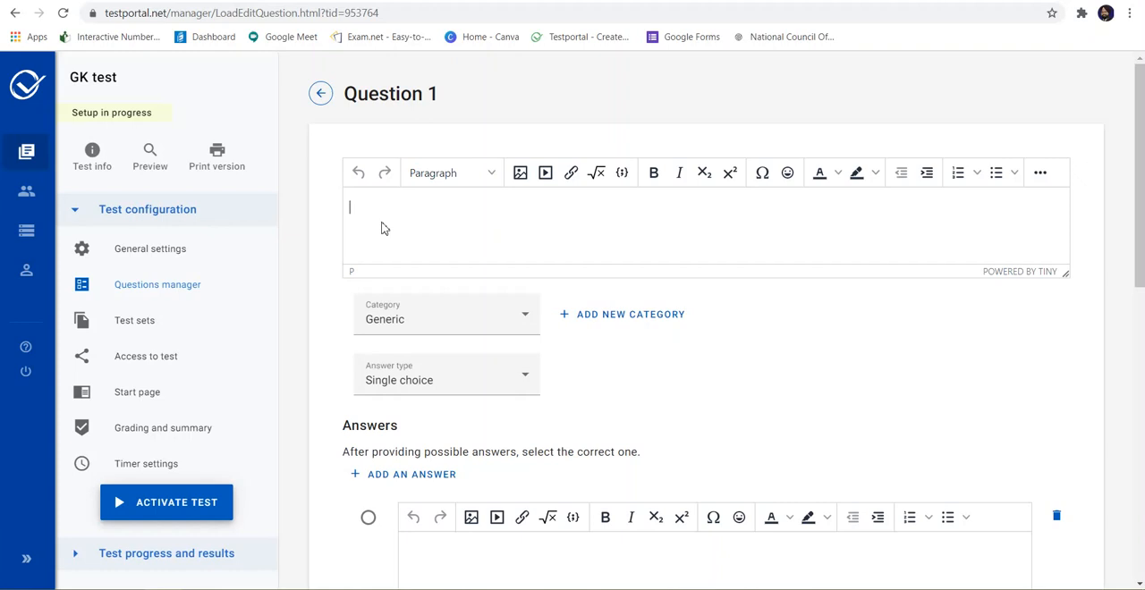
type("What is the capital og=f")
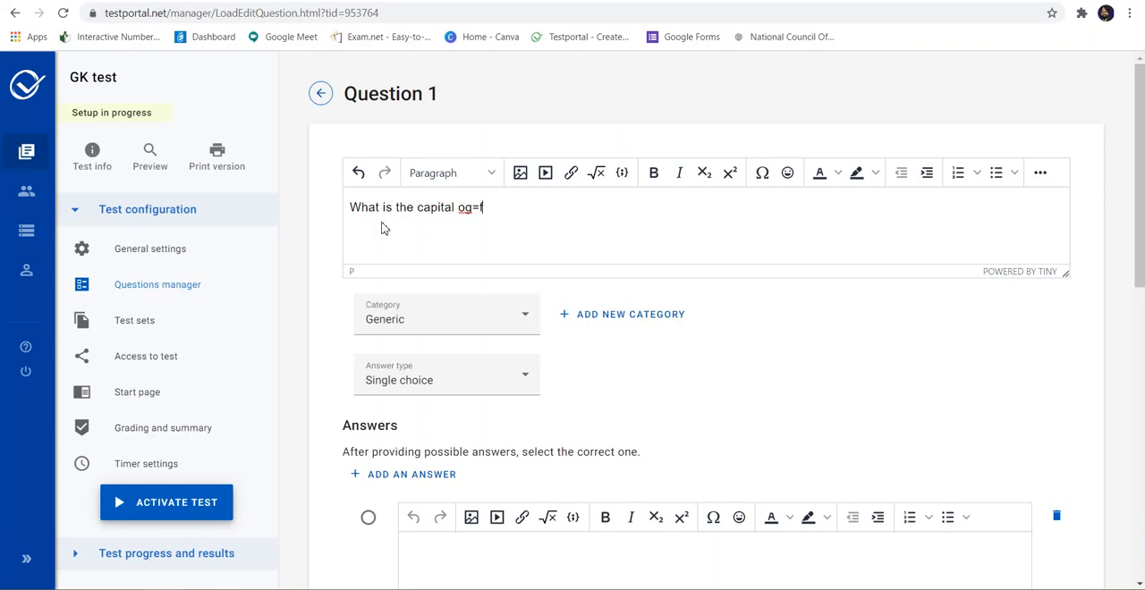
key("BackSpace")
key("BackSpace")
key("BackSpace")
type("f N")
key("BackSpace")
type("India?")
Step: Open the equation editor for the question text and examine all its symbol groups, from Numbers to Calculus
left_click(601, 178)
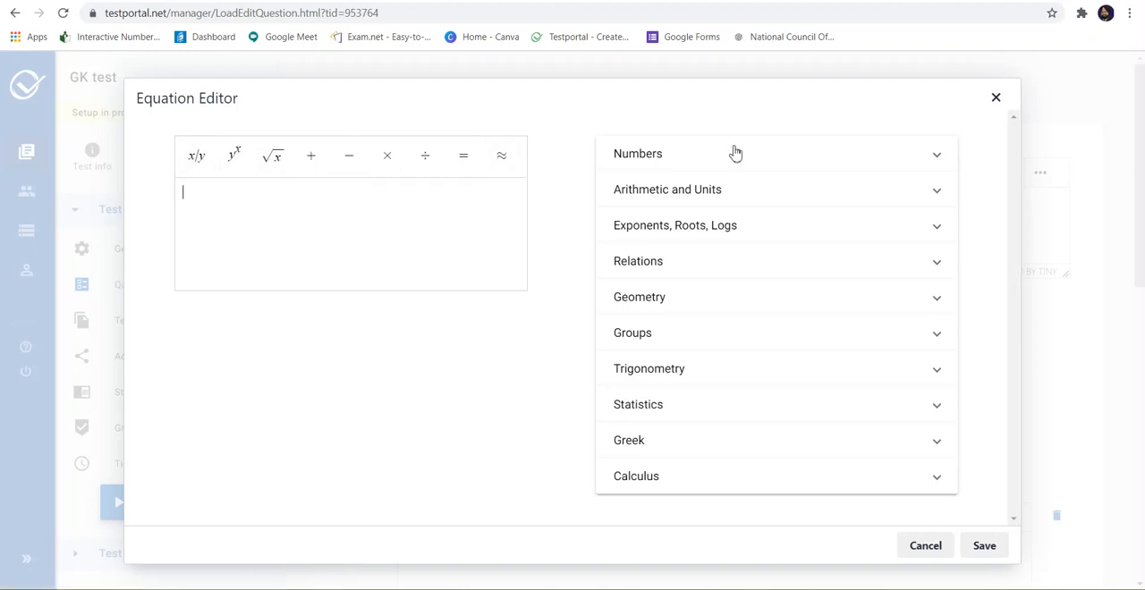
left_click(932, 156)
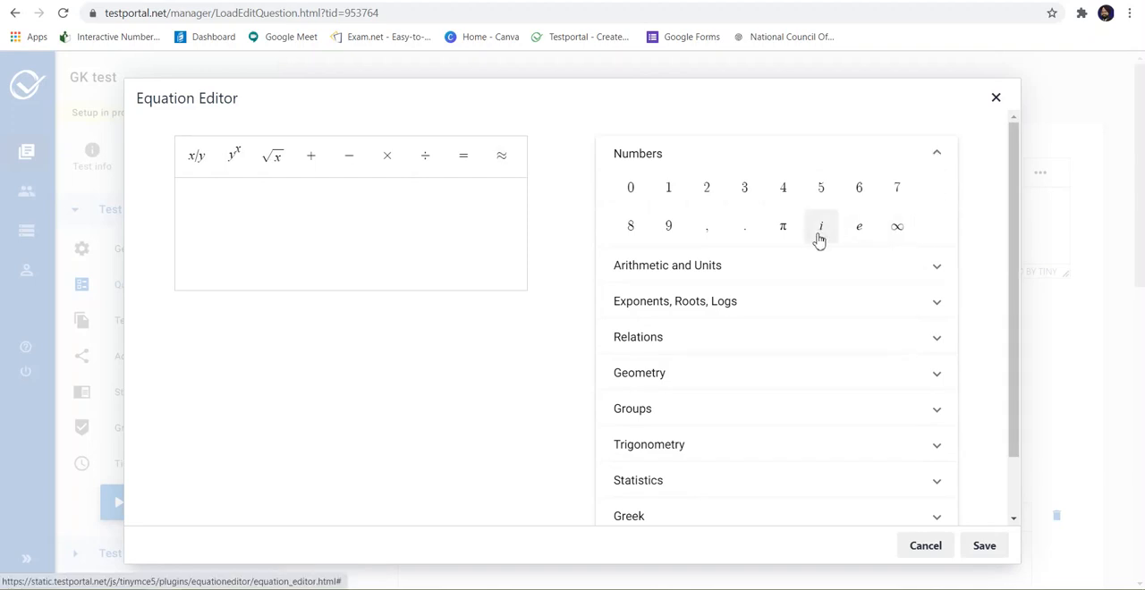
left_click(937, 268)
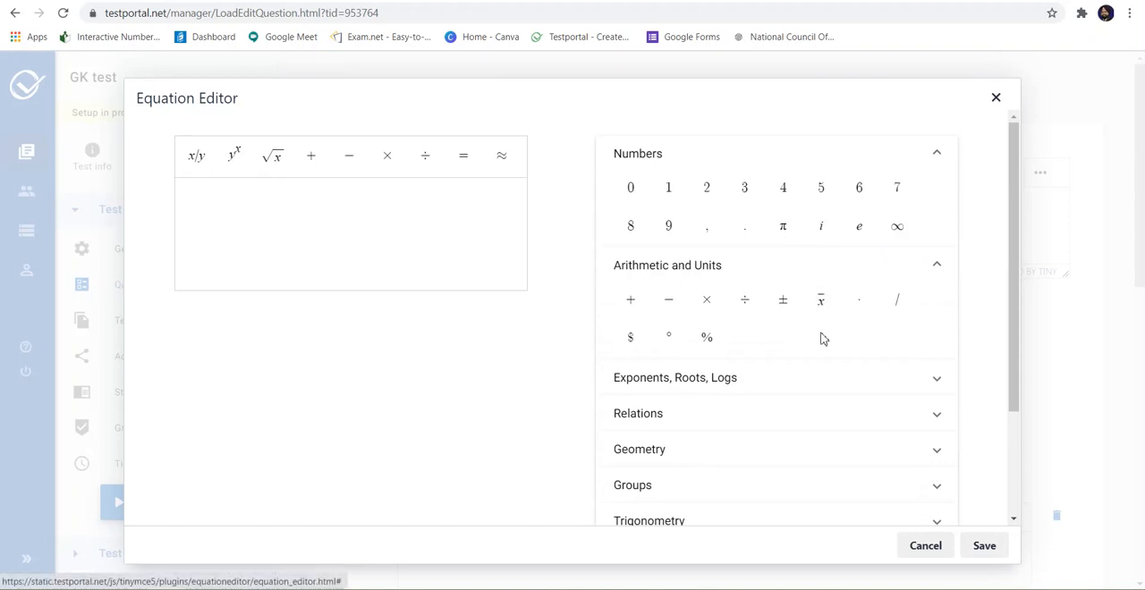
left_click(937, 380)
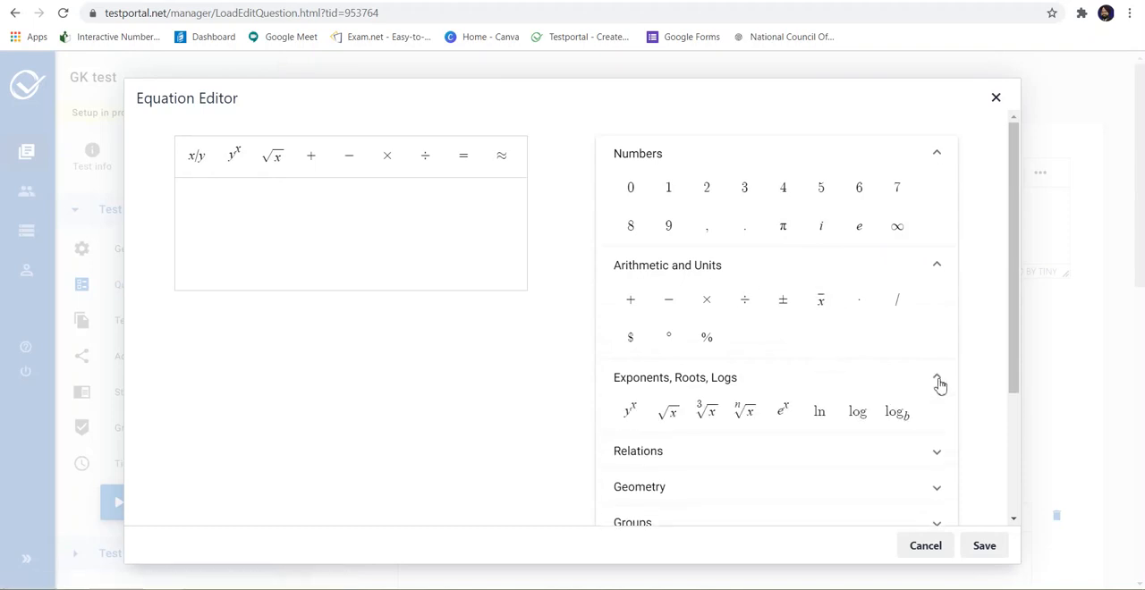
scroll(849, 429, "down", 3)
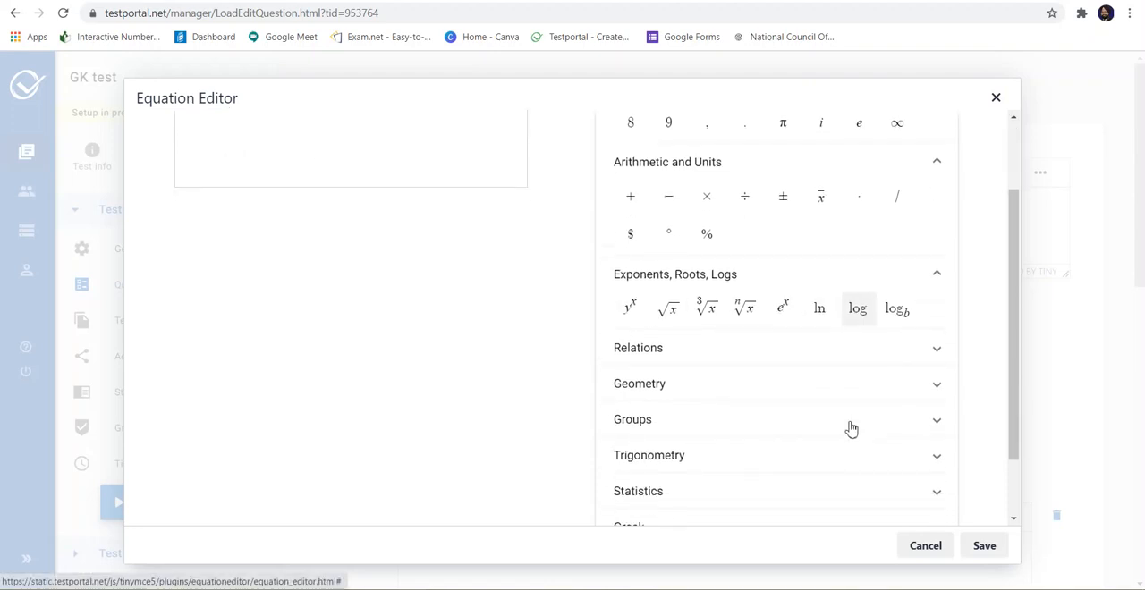
left_click(934, 316)
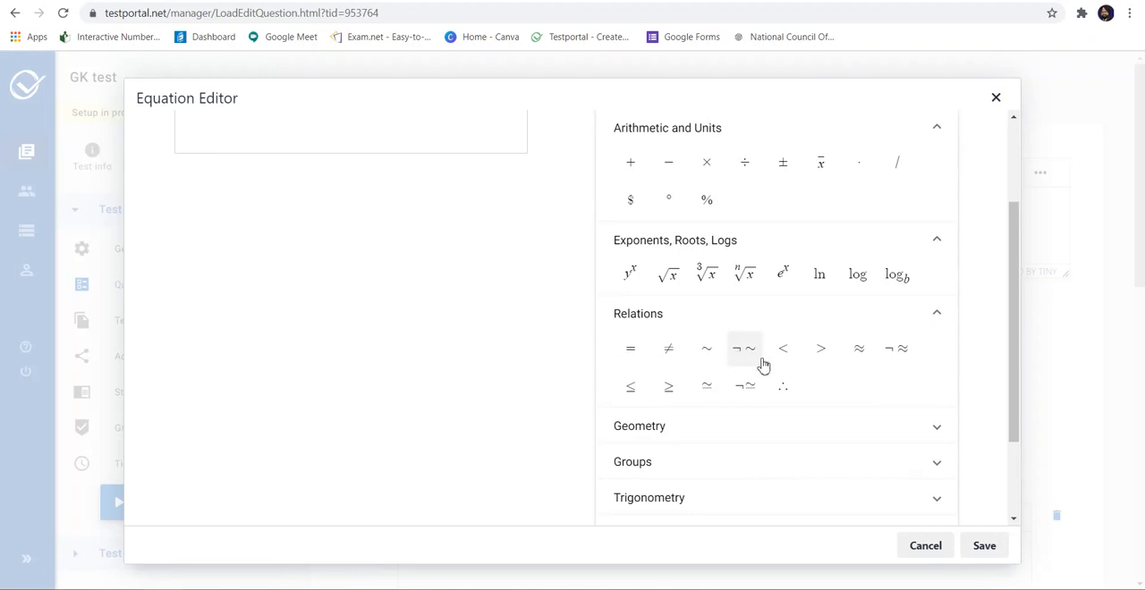
left_click(936, 429)
scroll(861, 442, "down", 3)
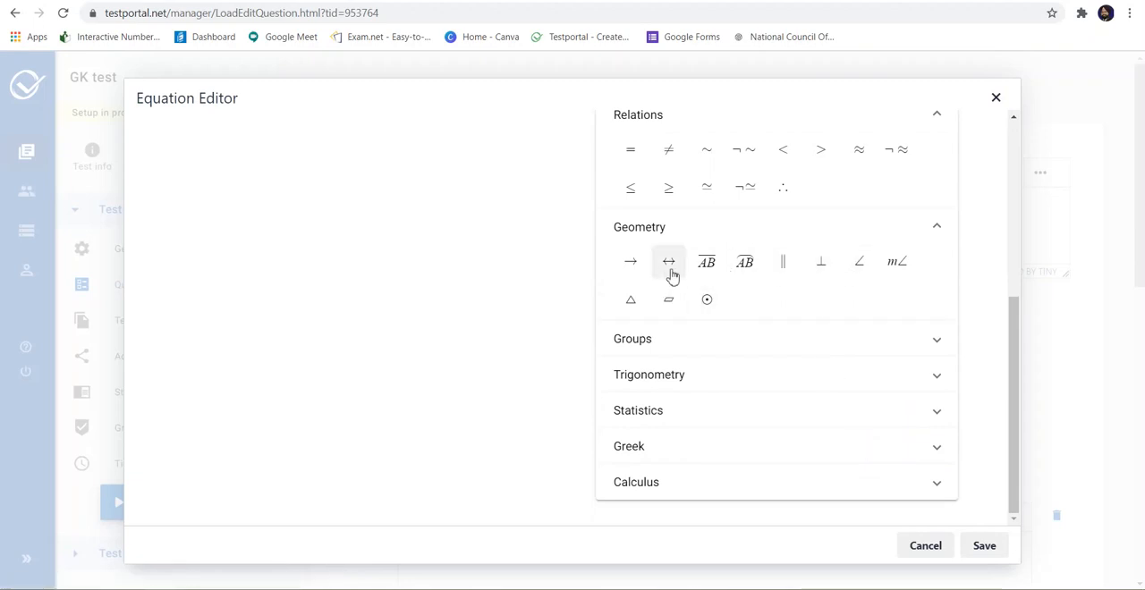
left_click(940, 340)
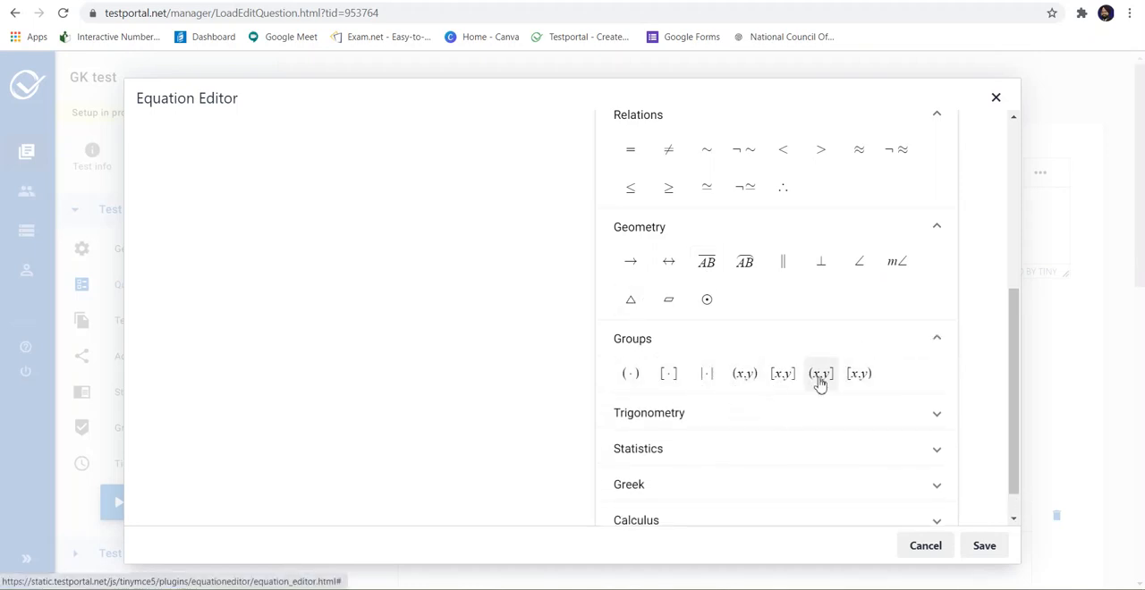
left_click(936, 416)
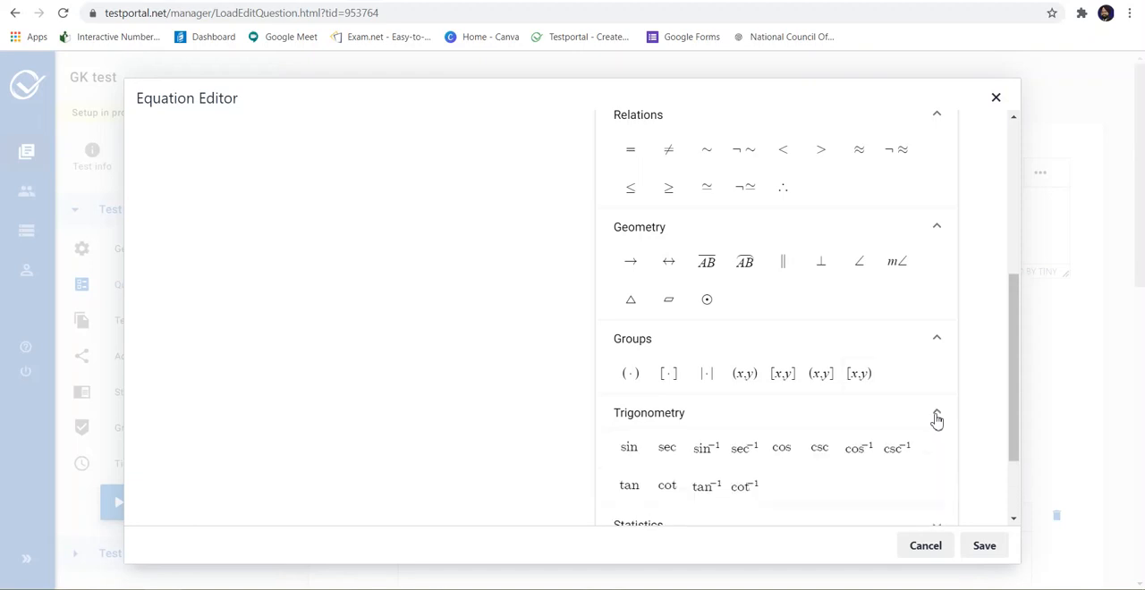
scroll(829, 398, "down", 2)
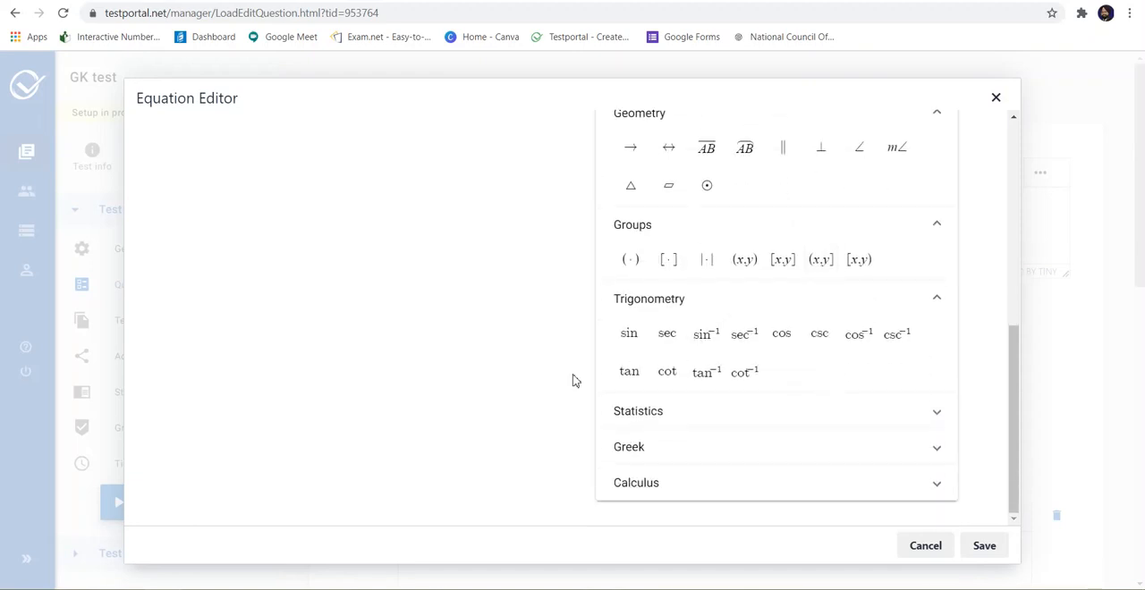
left_click(930, 413)
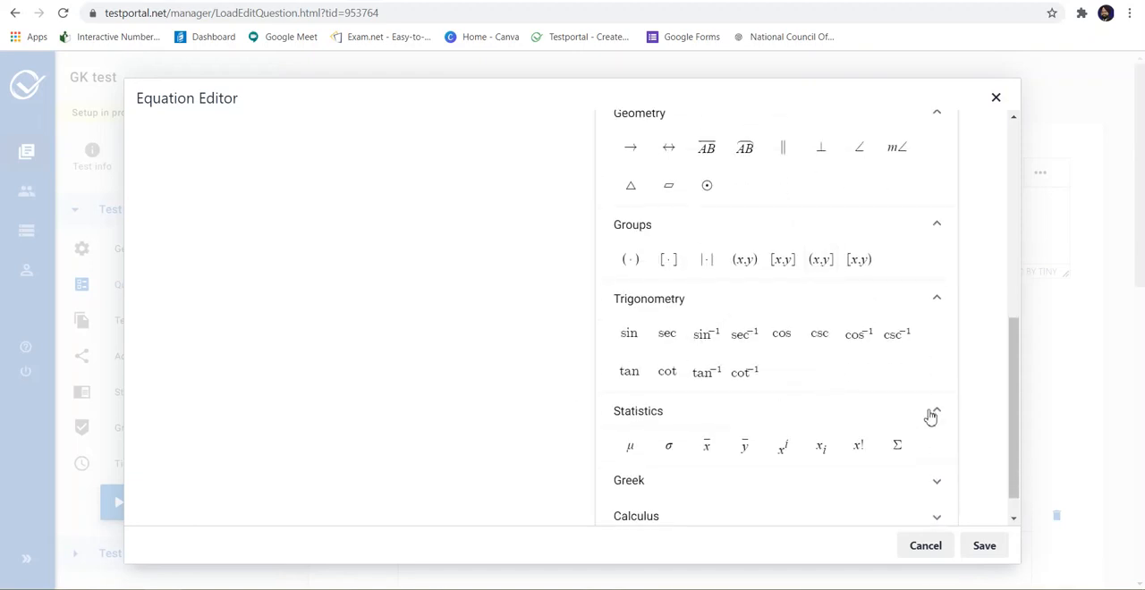
left_click(936, 488)
scroll(871, 462, "down", 1)
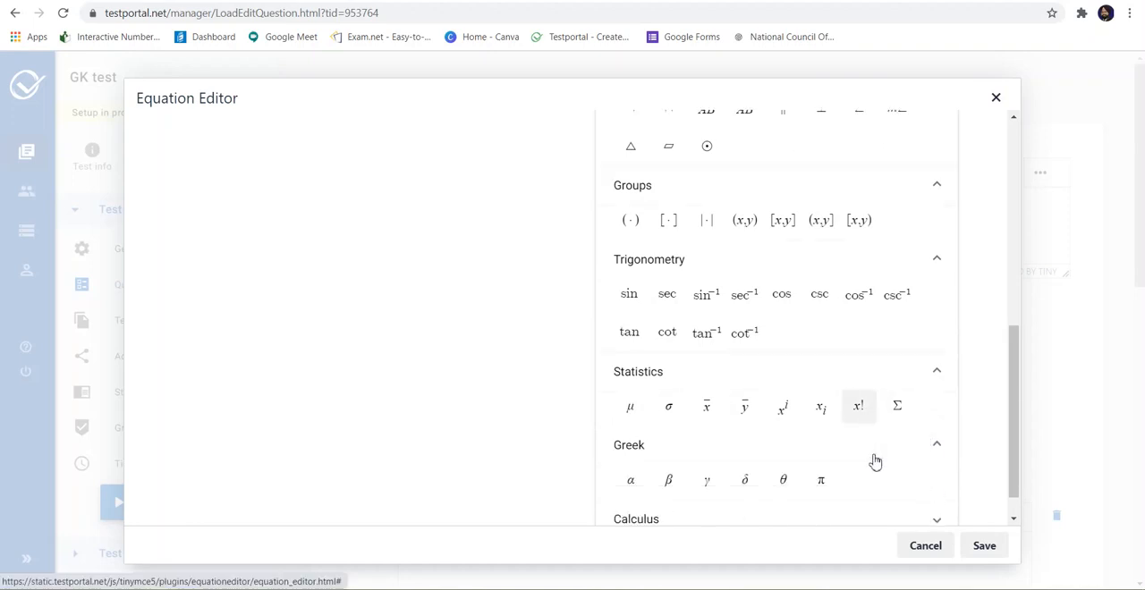
left_click(935, 483)
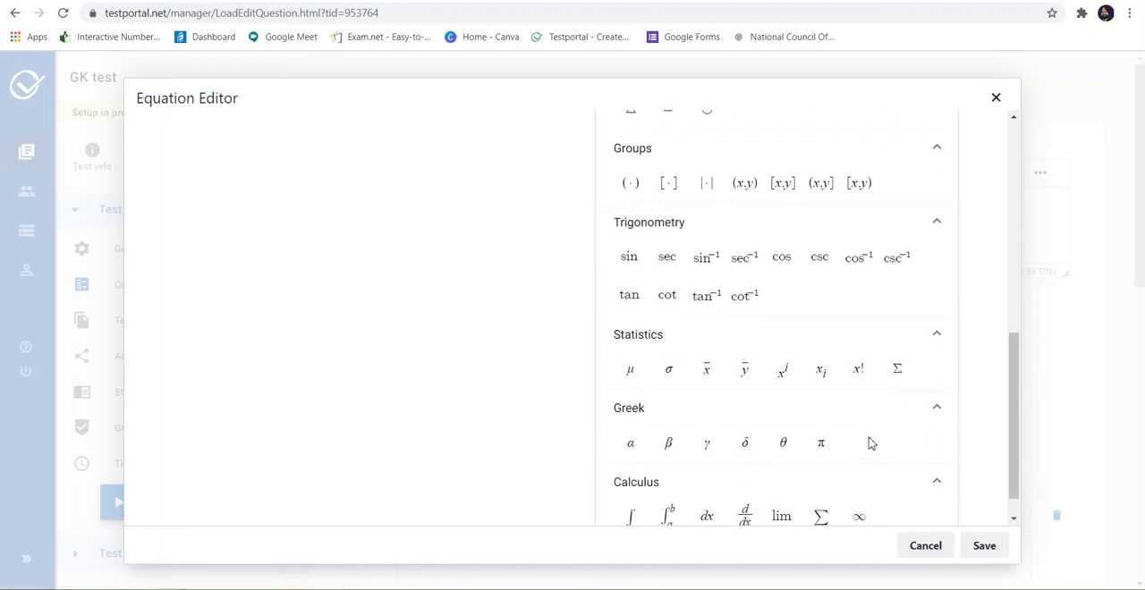
scroll(840, 435, "down", 1)
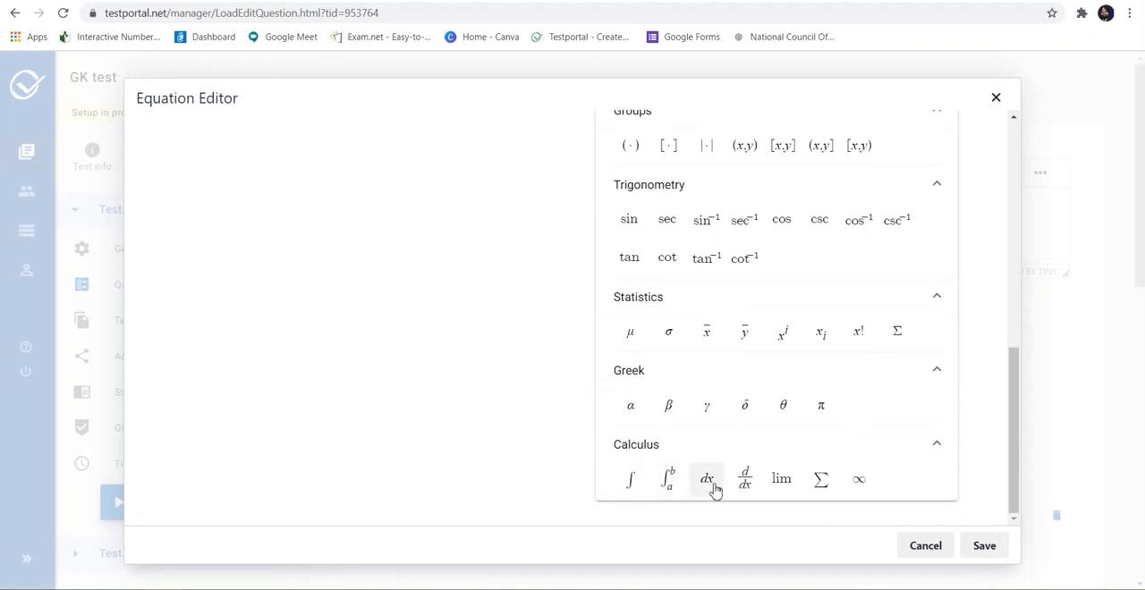
scroll(637, 434, "up", 7)
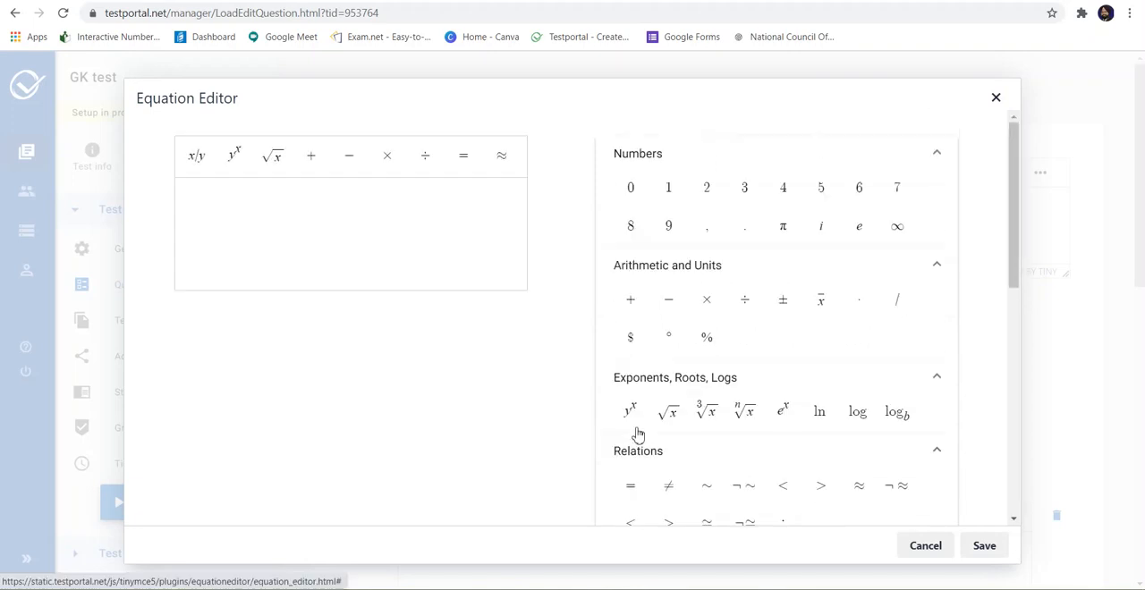
Step: Build the equation ∫sinxdx using the Calculus integral symbol and save it into the question text
scroll(637, 434, "down", 7)
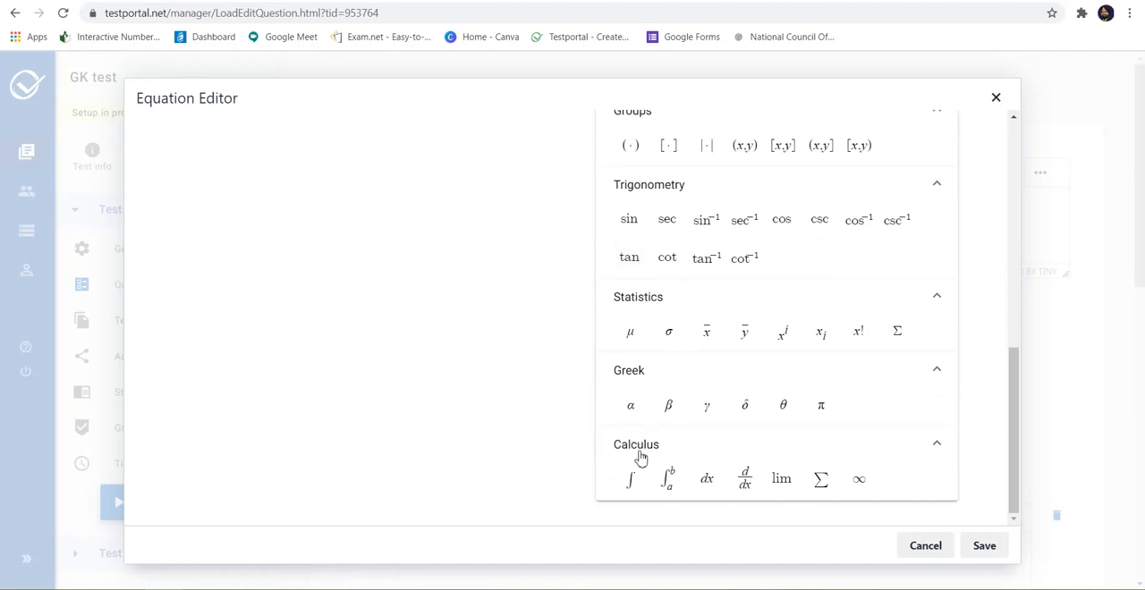
left_click(631, 481)
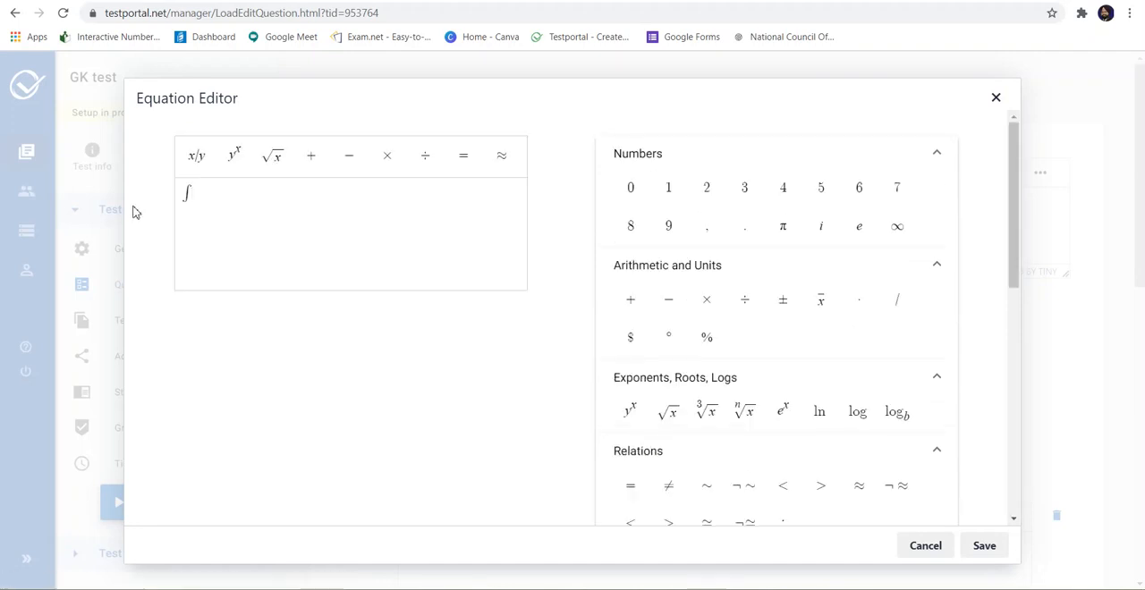
type("sinxdx")
left_click(986, 547)
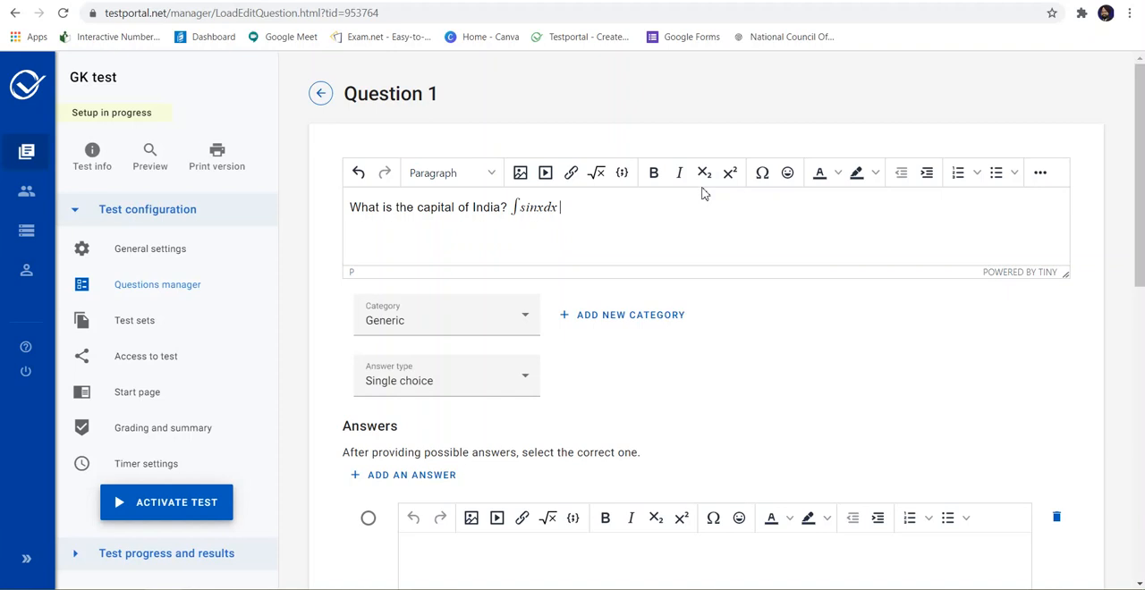
Step: Append the formula CO₂ to the question text, with the 2 as a subscript
type("CO")
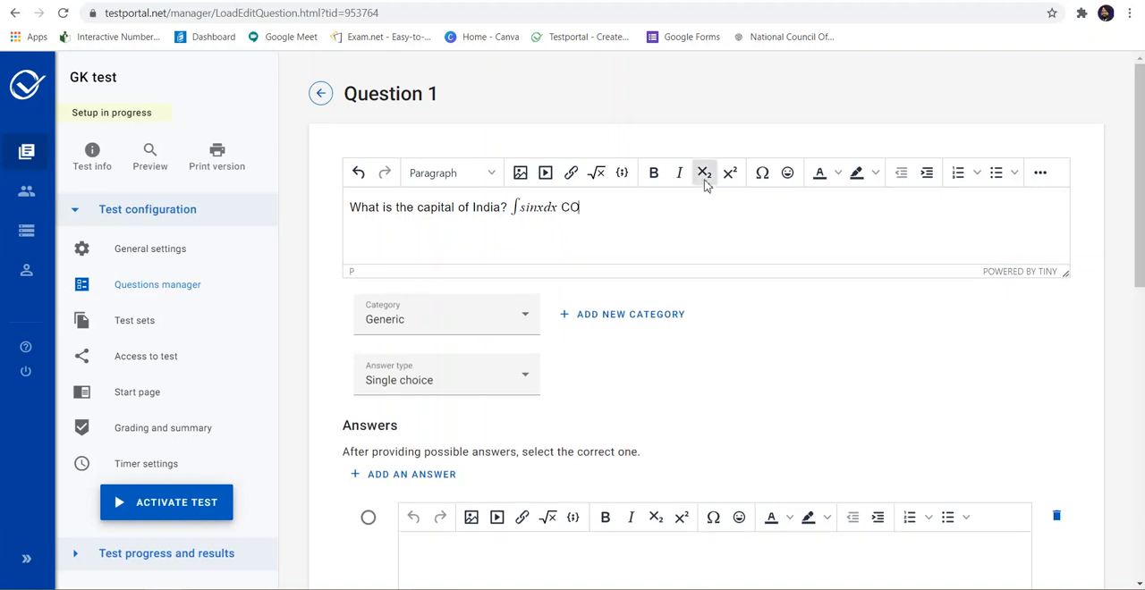
left_click(704, 177)
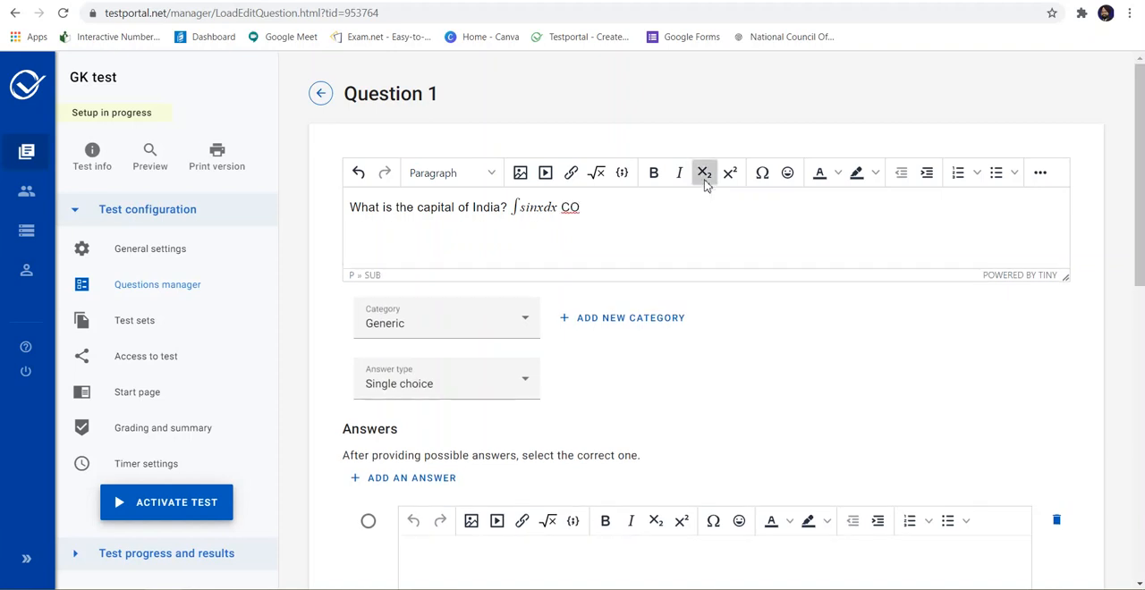
type("2")
left_click(704, 180)
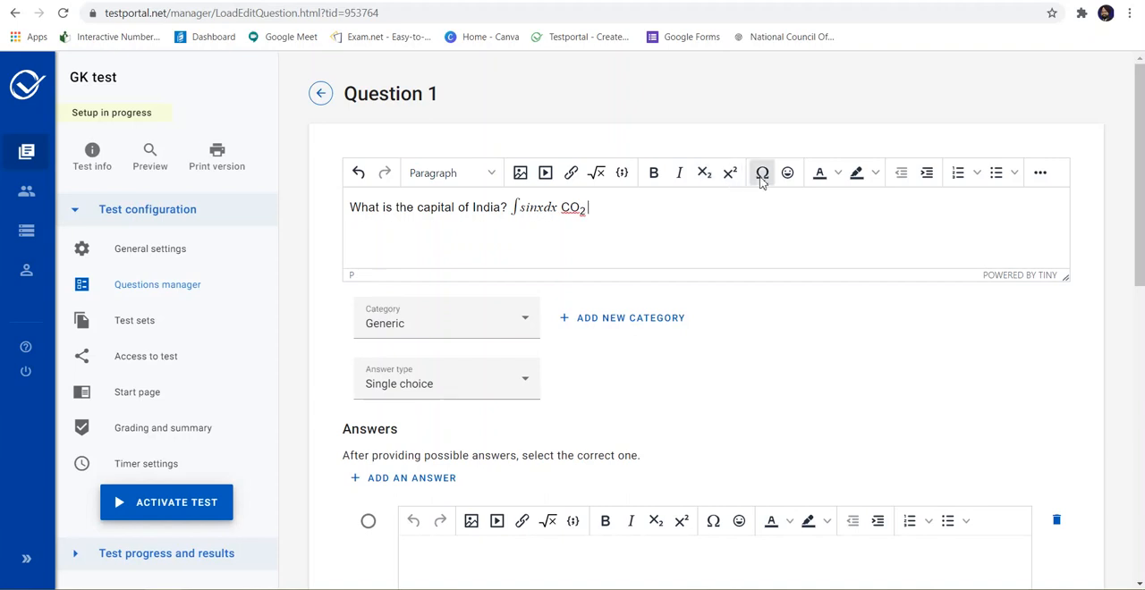
Step: Insert the image IMG_20200801_100838 from the desktop's Testportal folder into the question text
left_click(521, 175)
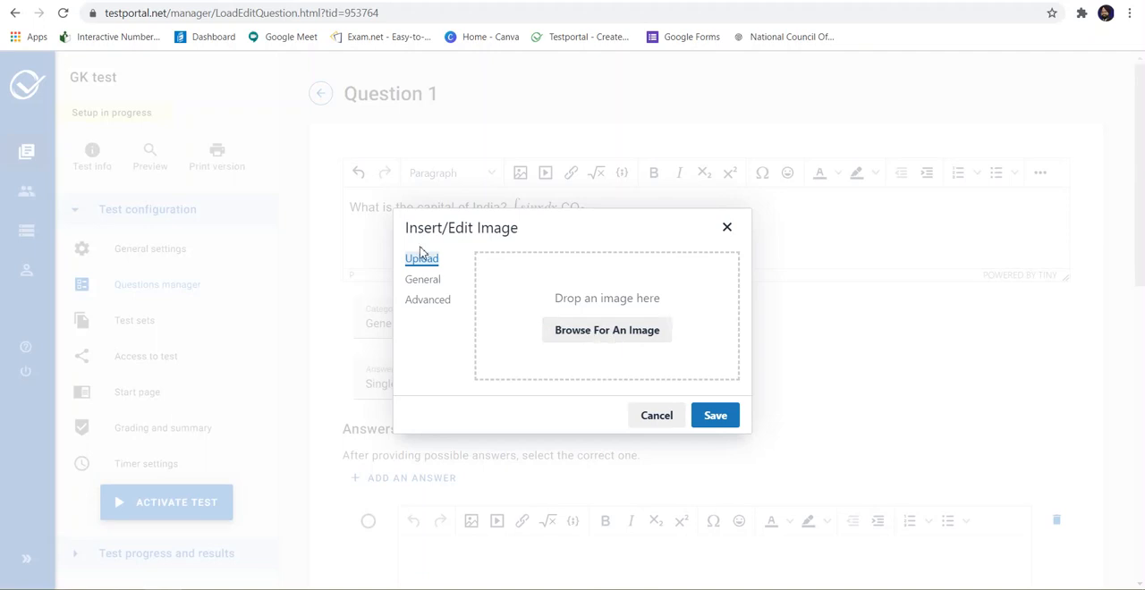
left_click(602, 338)
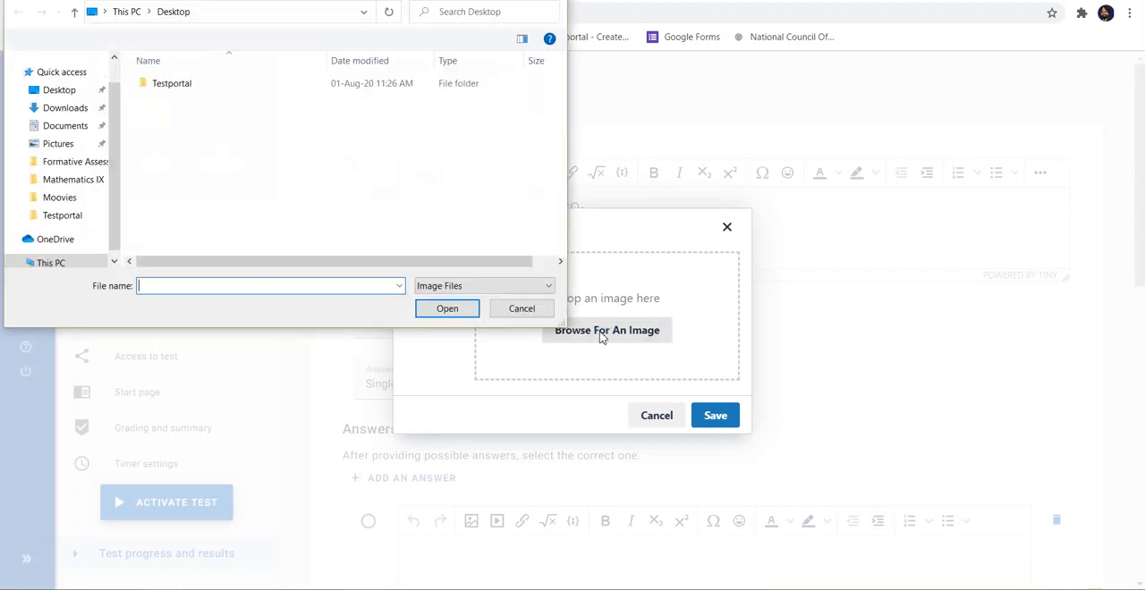
left_click(174, 92)
double_click(175, 92)
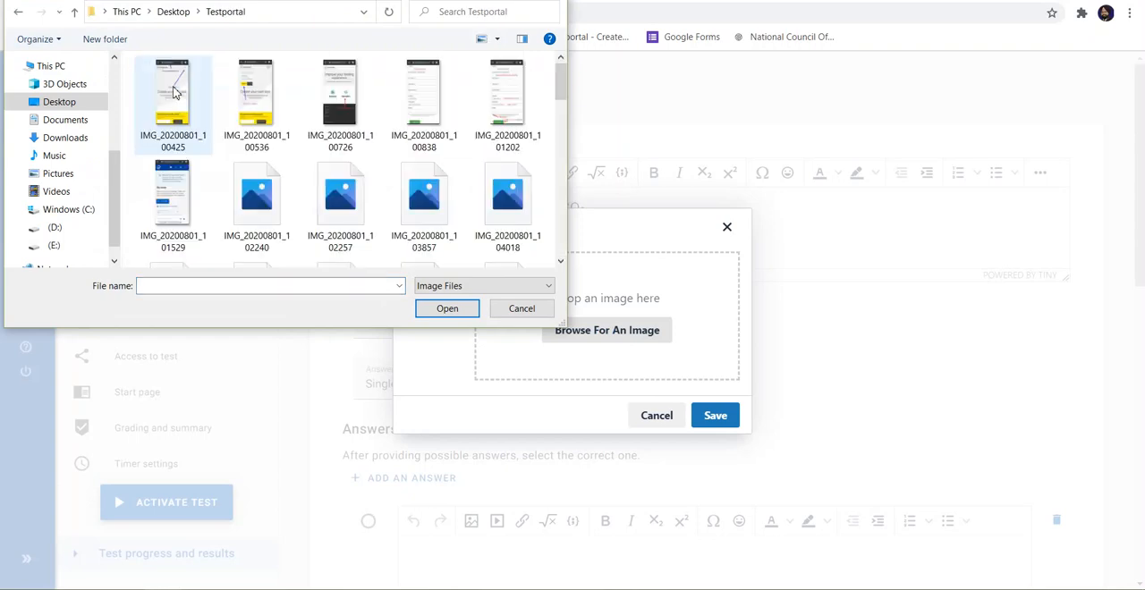
left_click(418, 106)
left_click(435, 309)
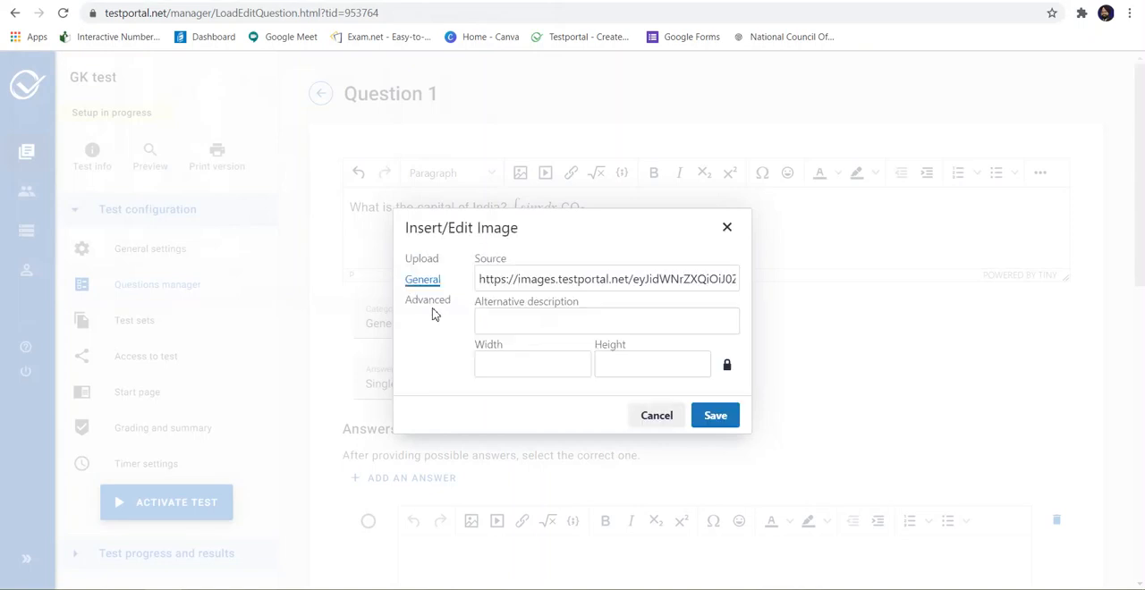
left_click(716, 417)
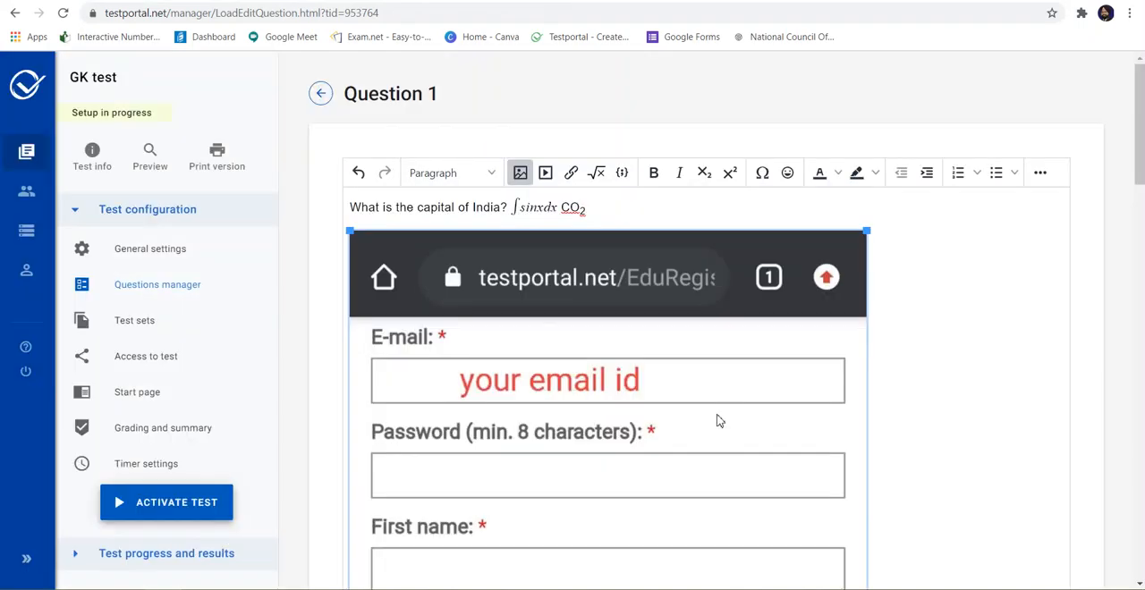
Step: Shrink the inserted image to a small thumbnail beside the question text
scroll(640, 459, "down", 10)
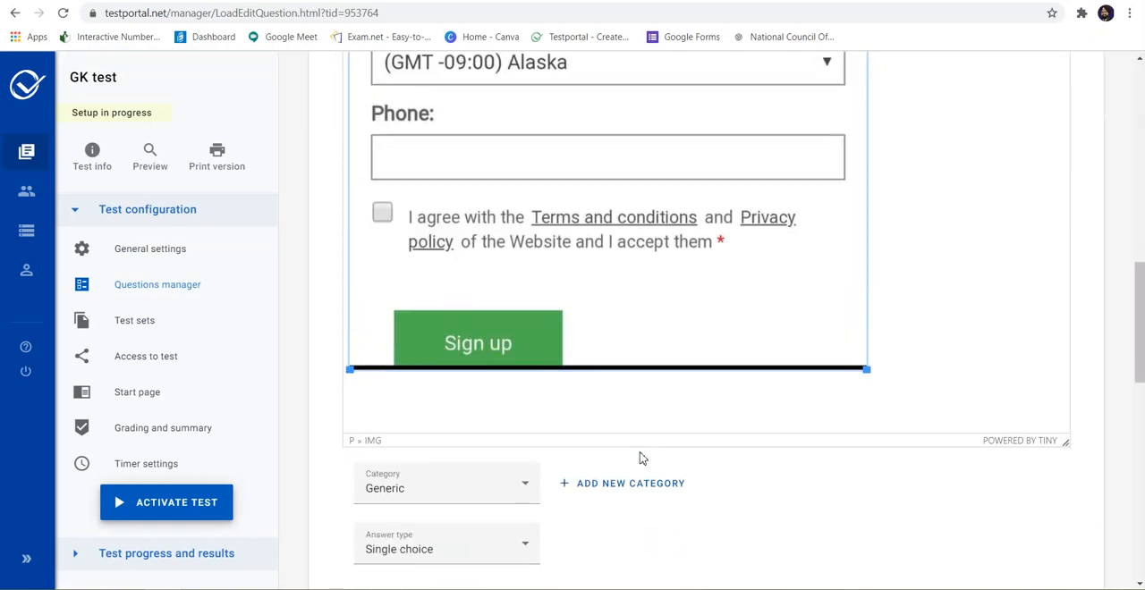
scroll(641, 453, "up", 1)
left_click_drag(865, 382, 587, 74)
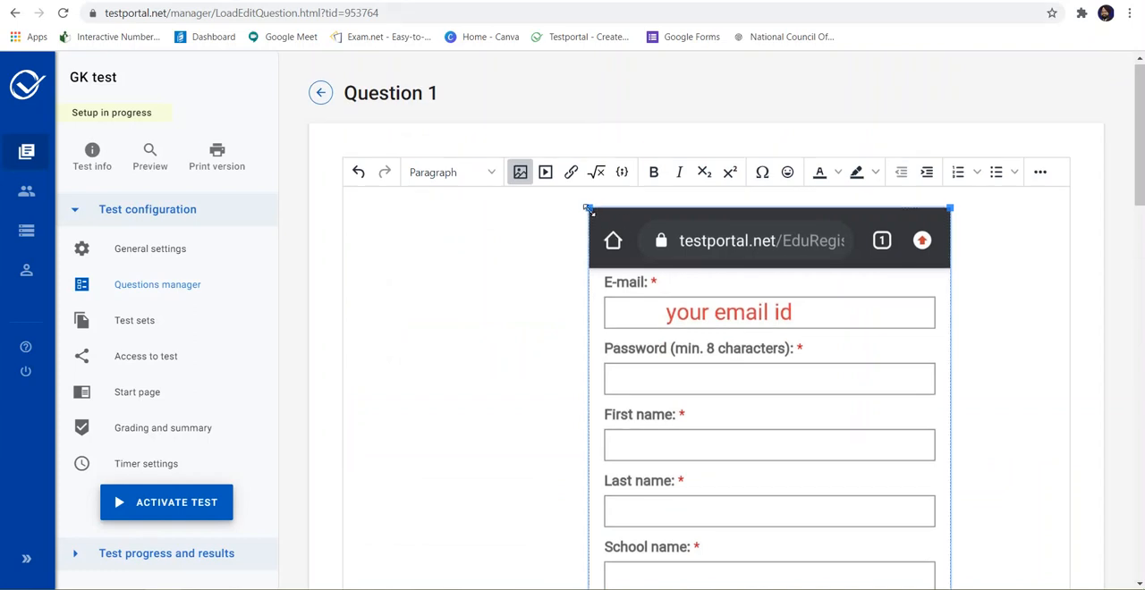
left_click_drag(588, 208, 760, 536)
scroll(865, 547, "down", 3)
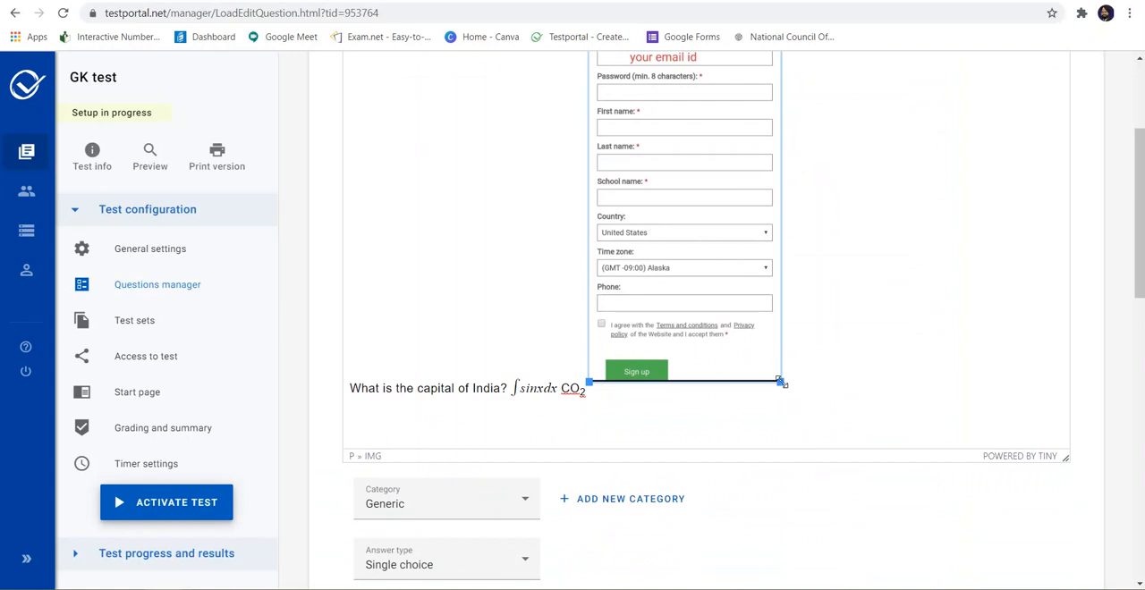
left_click_drag(780, 381, 592, 70)
scroll(593, 70, "up", 2)
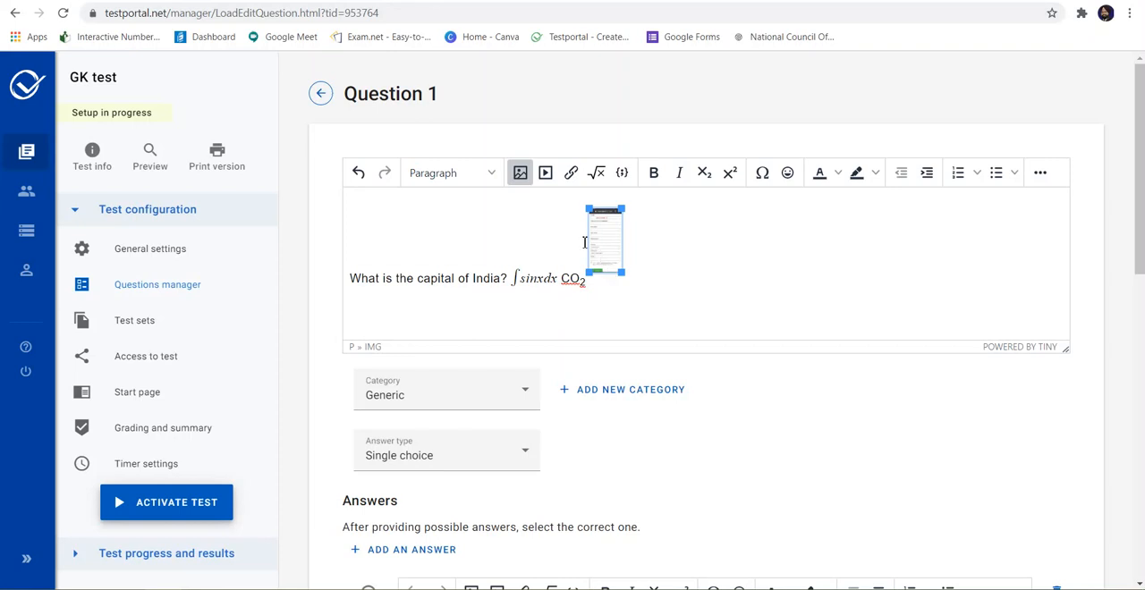
Step: Examine the media insertion settings and the text alignment options of the question editor, leaving both unchanged
left_click(544, 174)
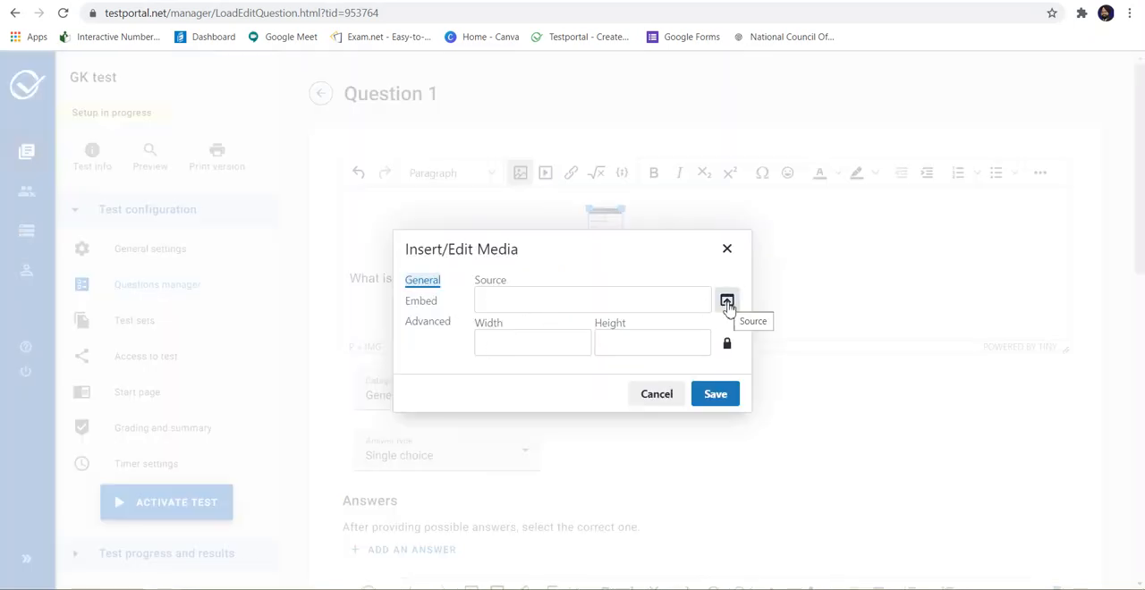
left_click(550, 304)
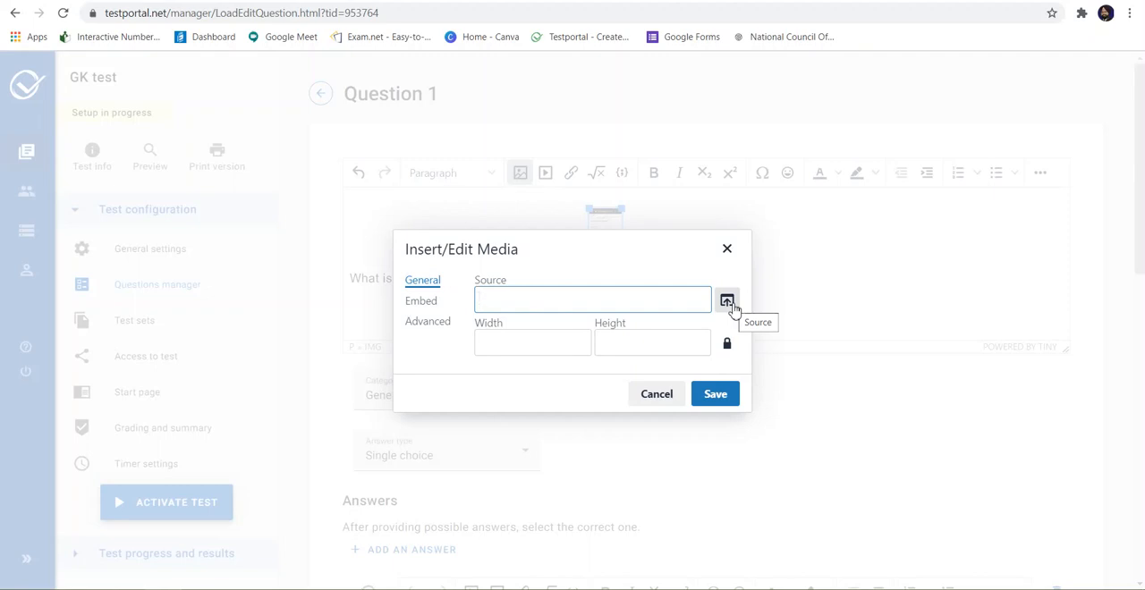
left_click(660, 401)
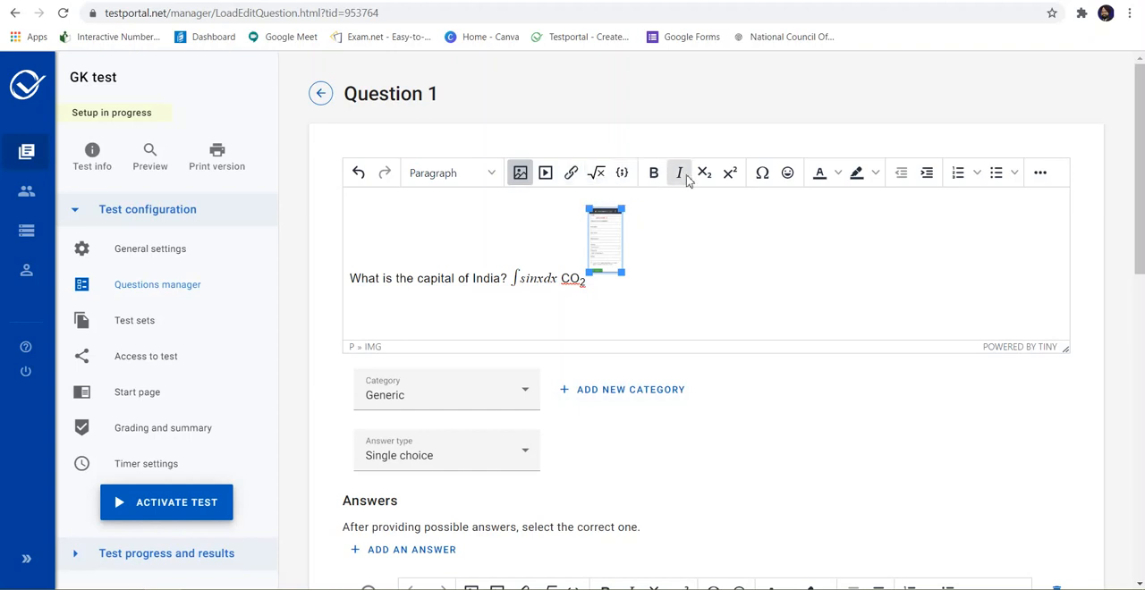
left_click(1039, 175)
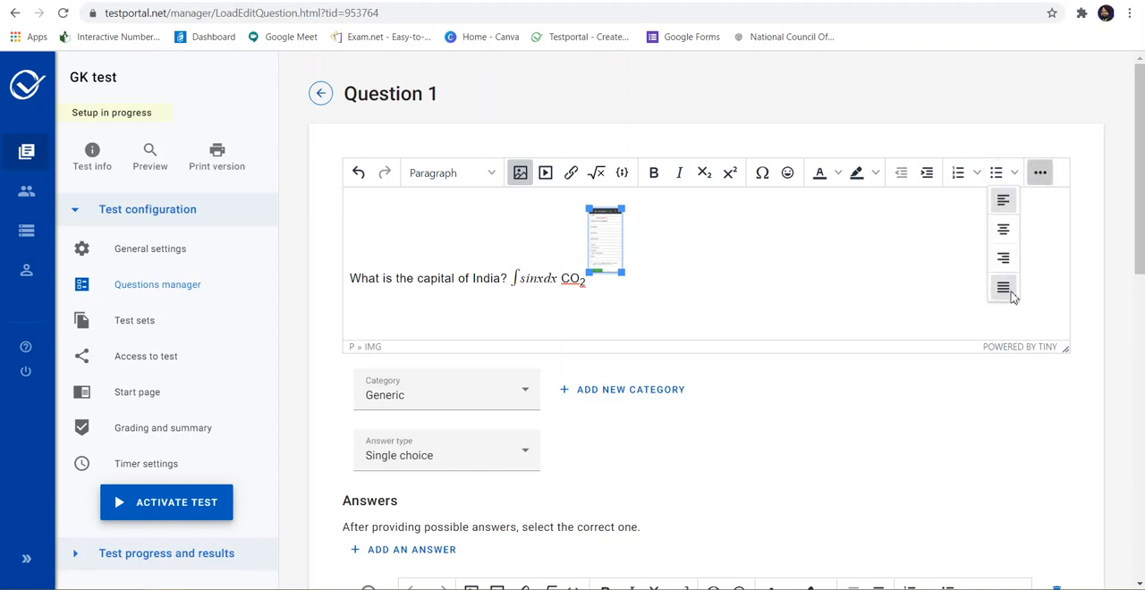
left_click(892, 256)
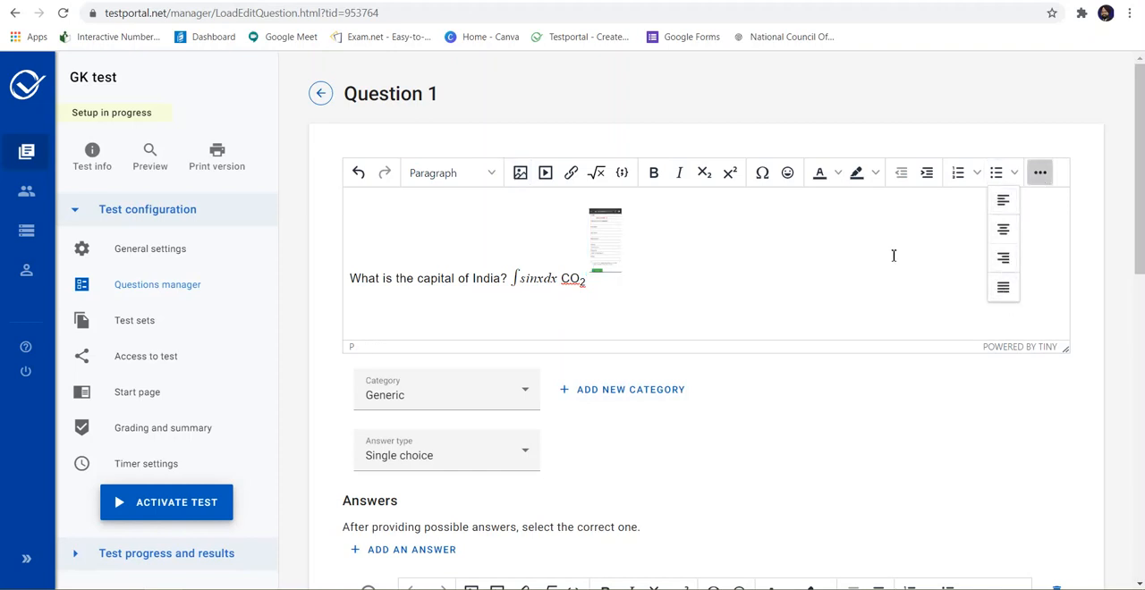
left_click(1040, 181)
Step: Review the available answer types for the question and keep Single choice
scroll(725, 306, "down", 3)
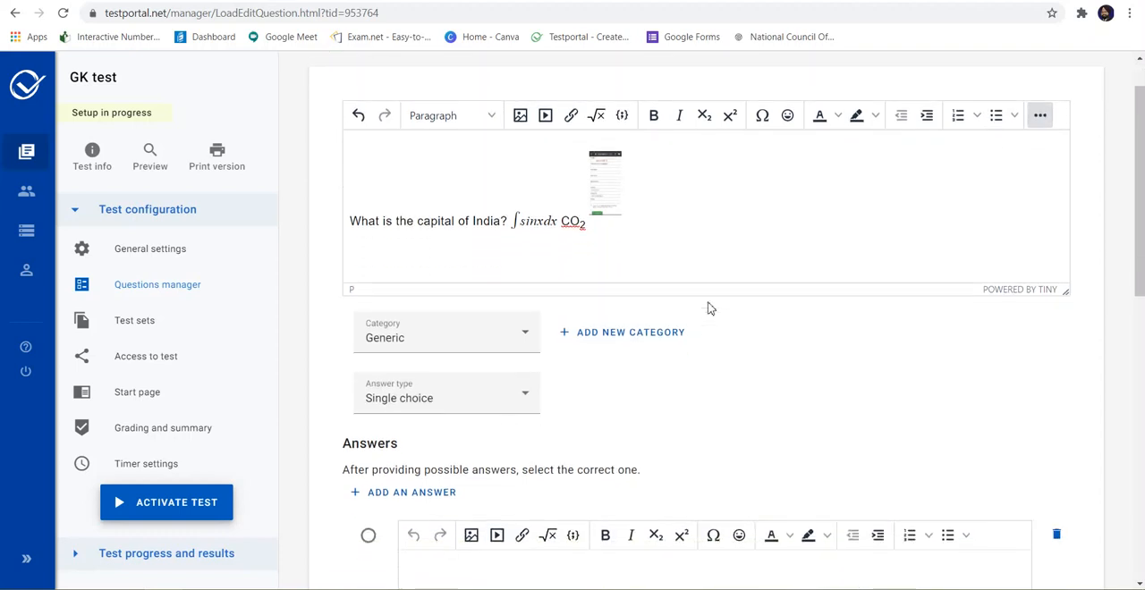
scroll(708, 308, "up", 2)
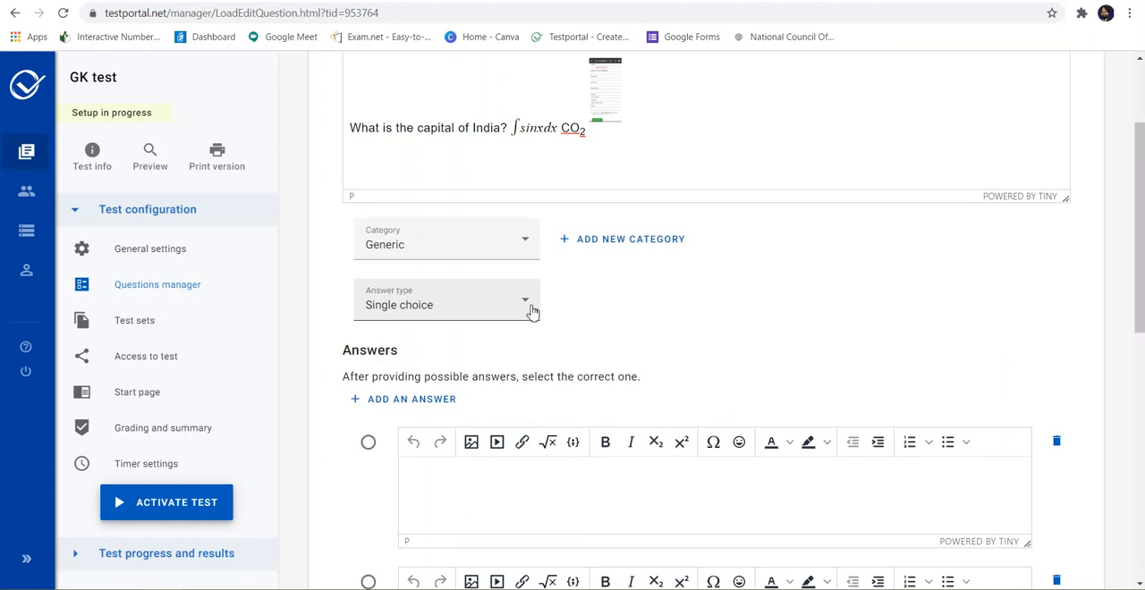
left_click(532, 311)
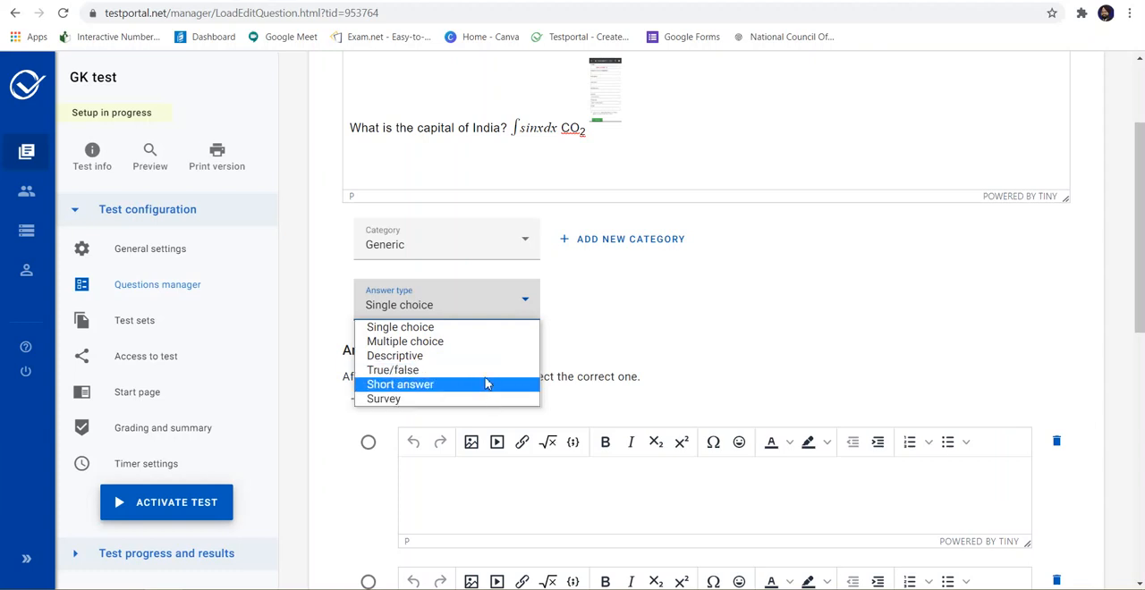
left_click(464, 331)
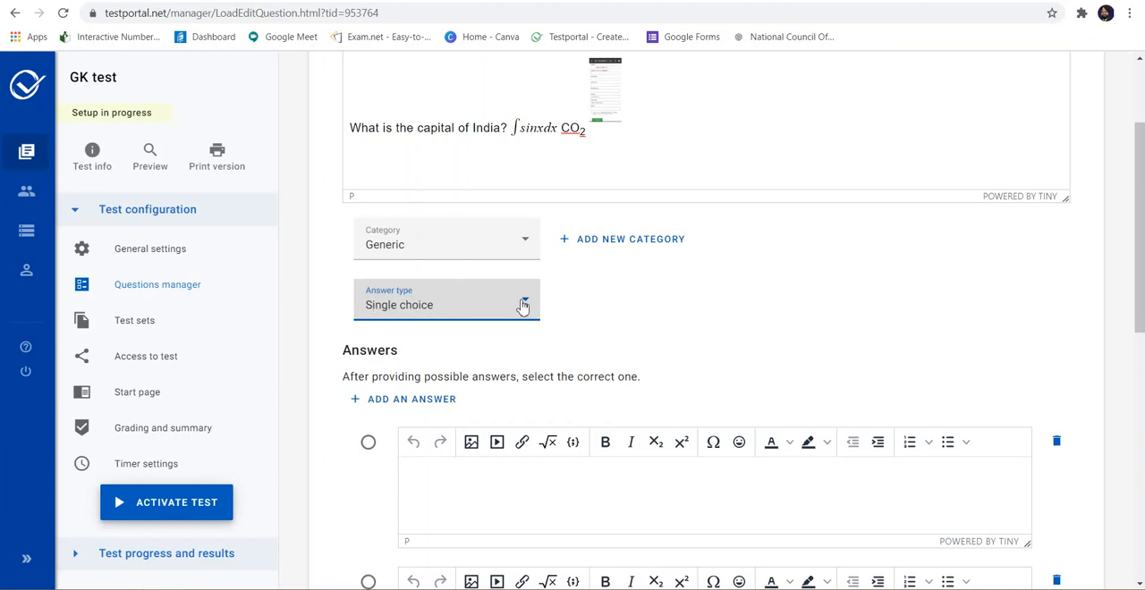
Step: Add a fourth answer field to the single-choice question
scroll(500, 475, "down", 3)
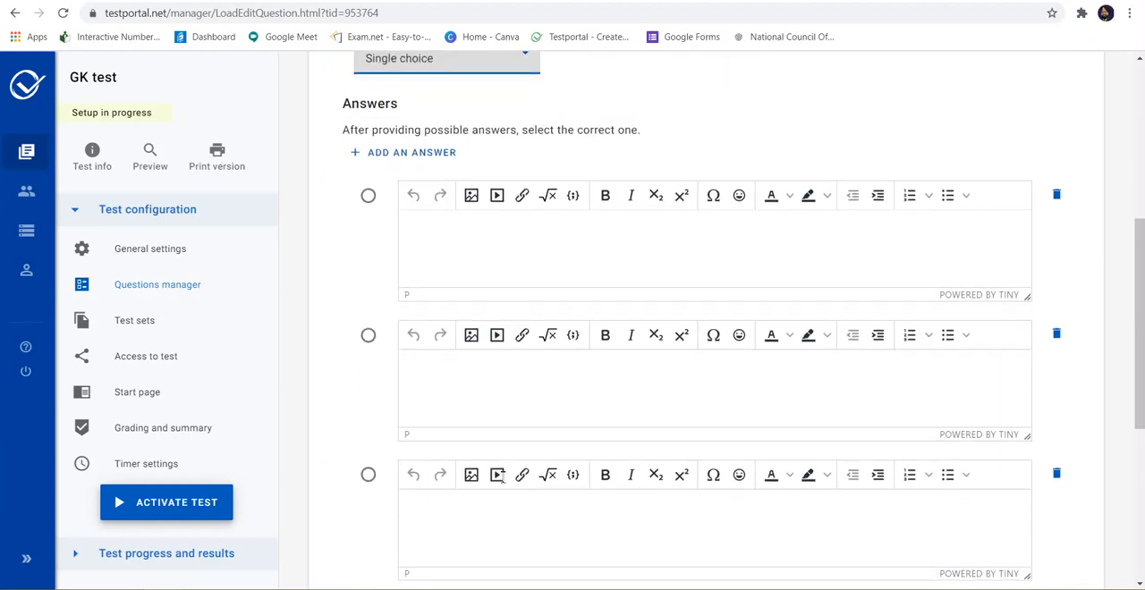
scroll(501, 476, "up", 1)
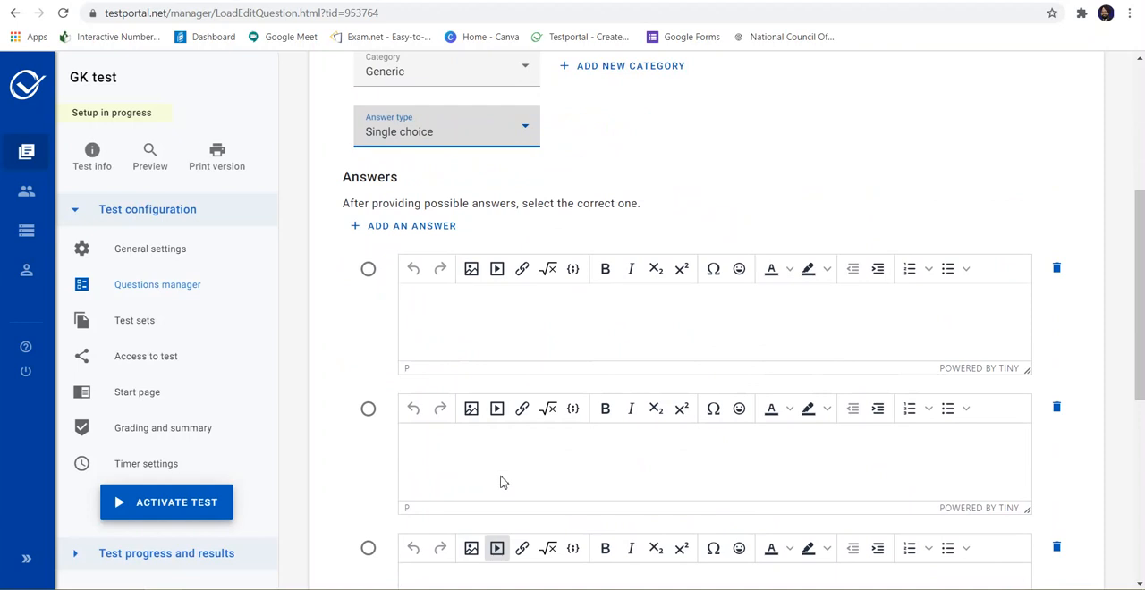
left_click(387, 228)
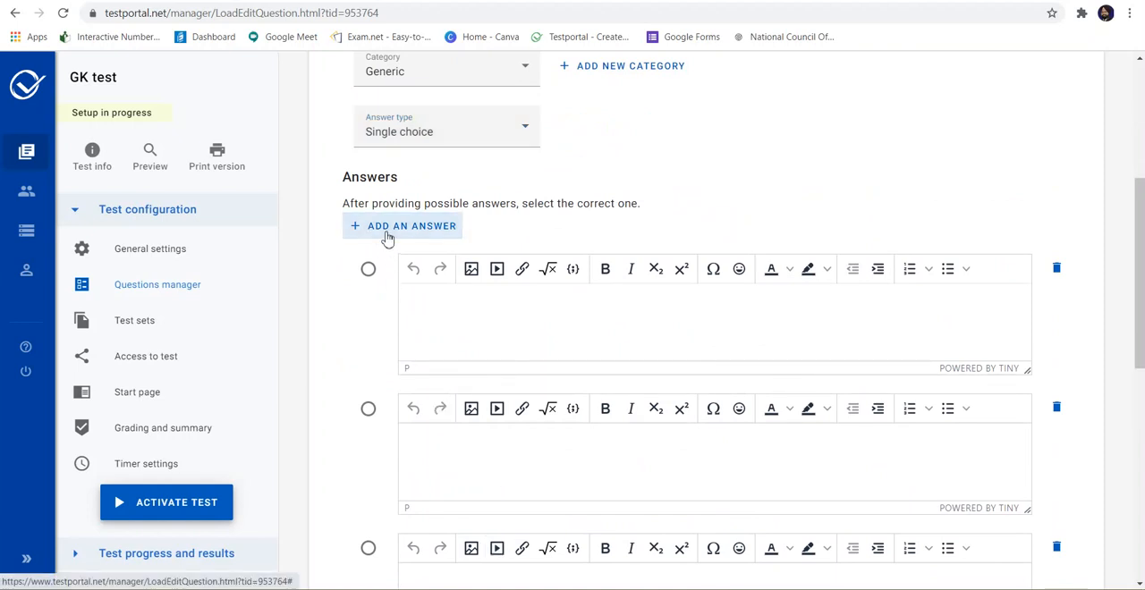
scroll(453, 319, "down", 3)
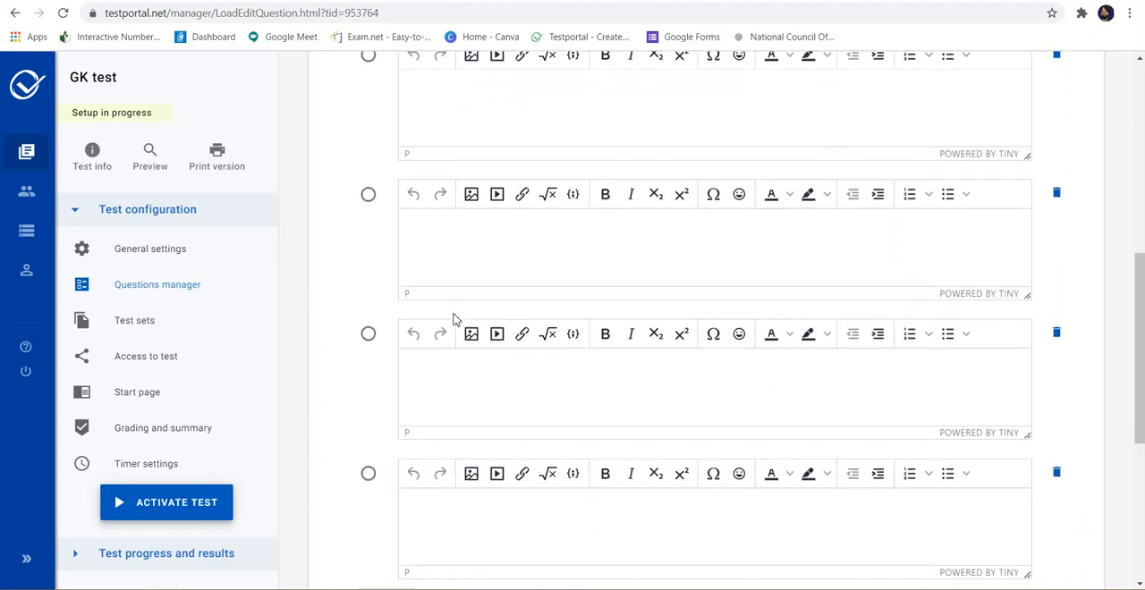
scroll(453, 320, "up", 2)
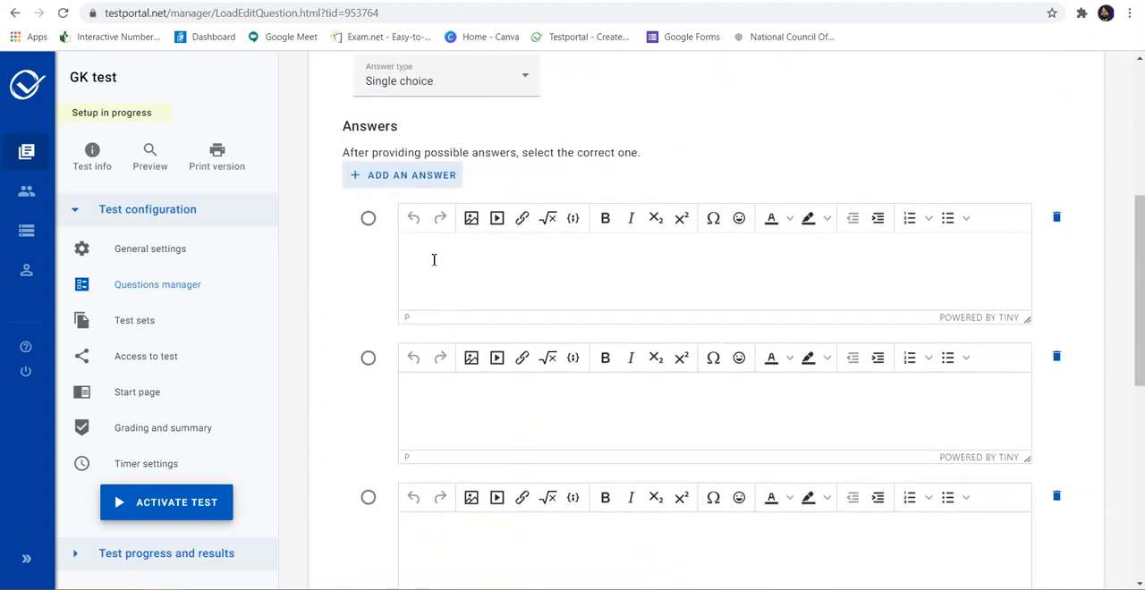
Step: Fill in the four possible answers in order: "patna", "Gujrat", "New Delhi" and "Varanasi"
left_click(433, 259)
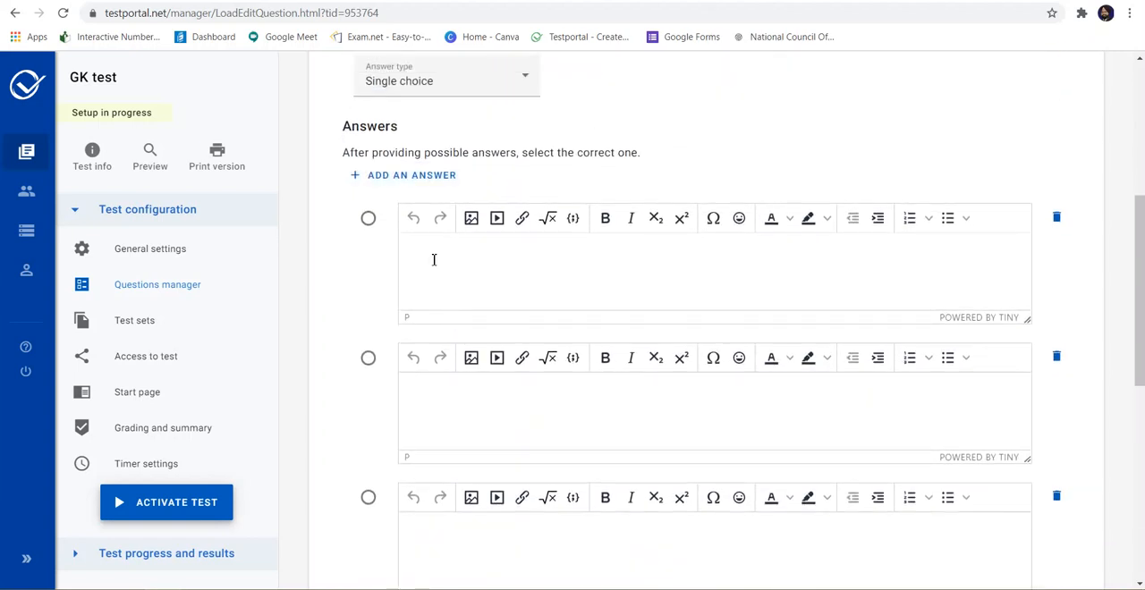
type("patna")
left_click(455, 410)
type("Gujrat")
left_click(463, 550)
type("New")
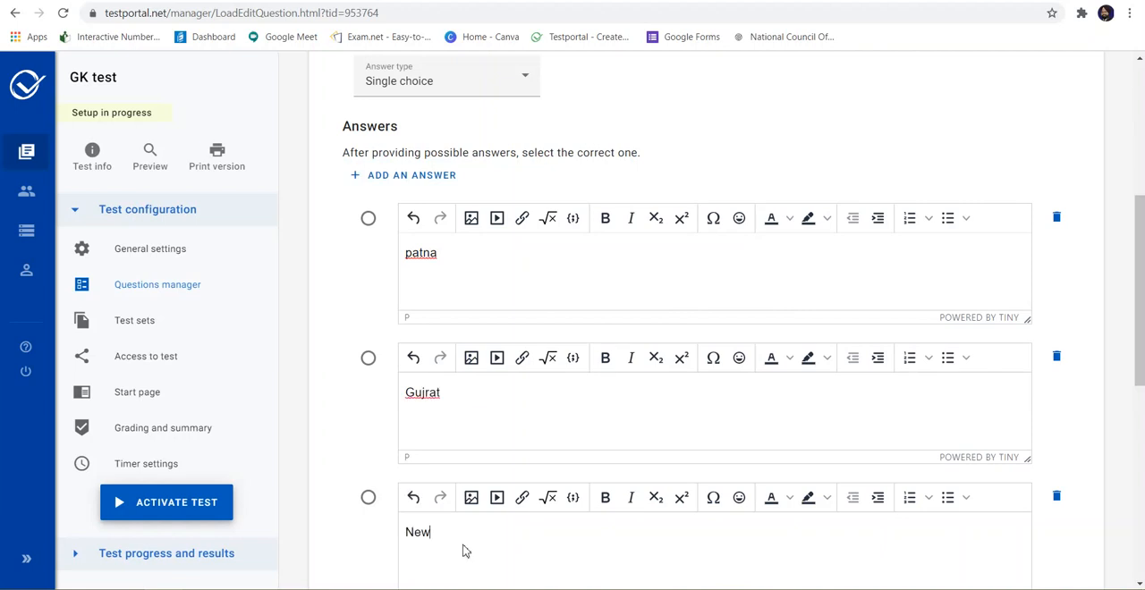
type(" Delhi")
key("Return")
type("Varanasi")
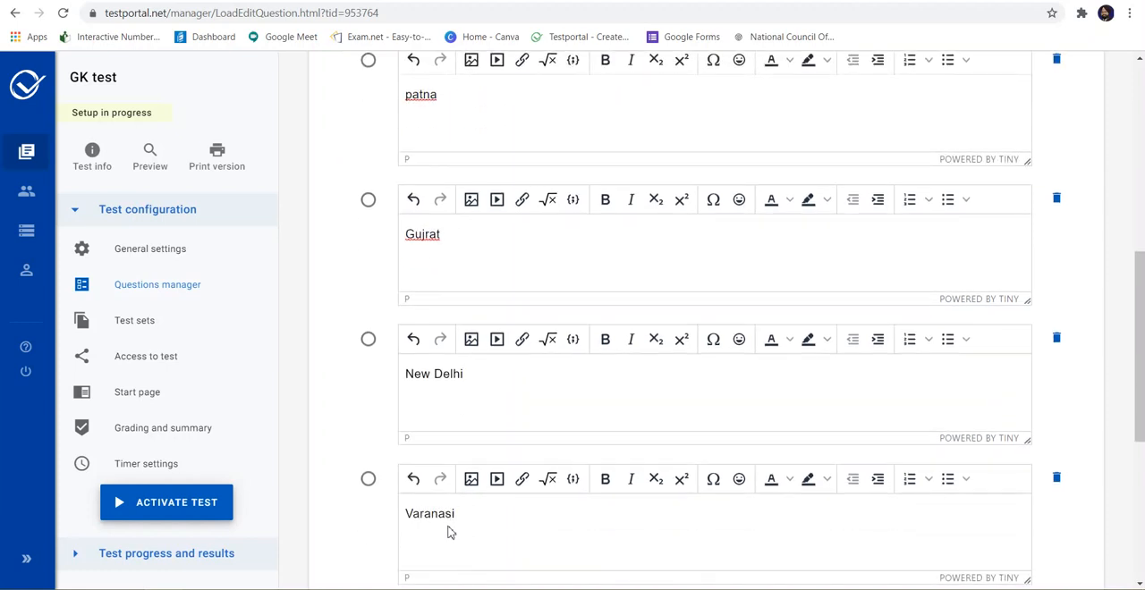
Step: Remove the image, CO₂ and the equation from the question text, leaving only "What is the capital of India?"
scroll(450, 532, "up", 6)
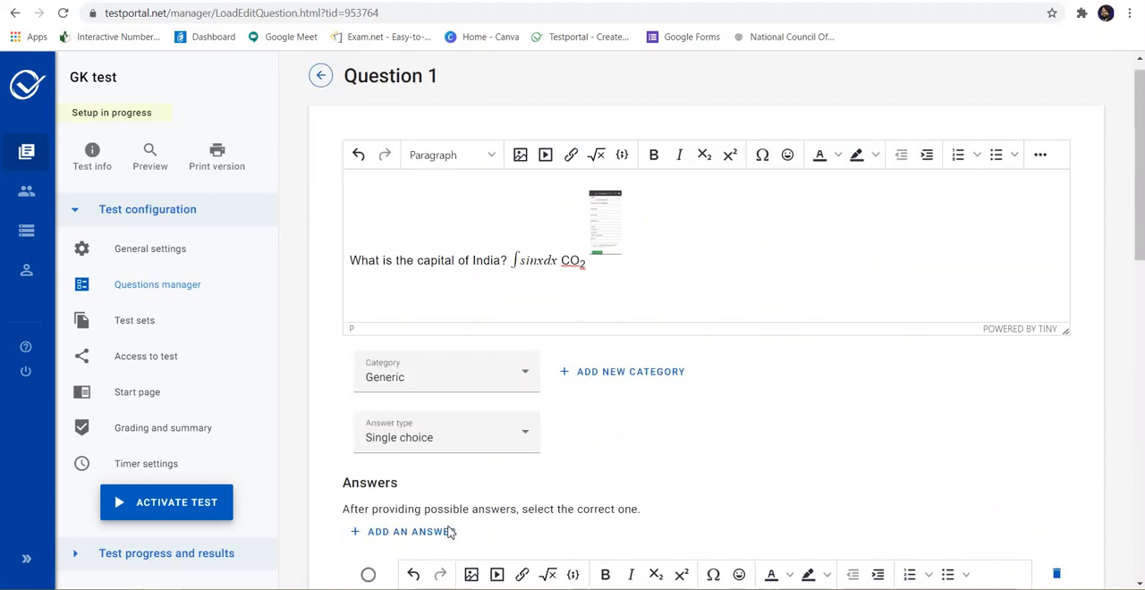
left_click(599, 219)
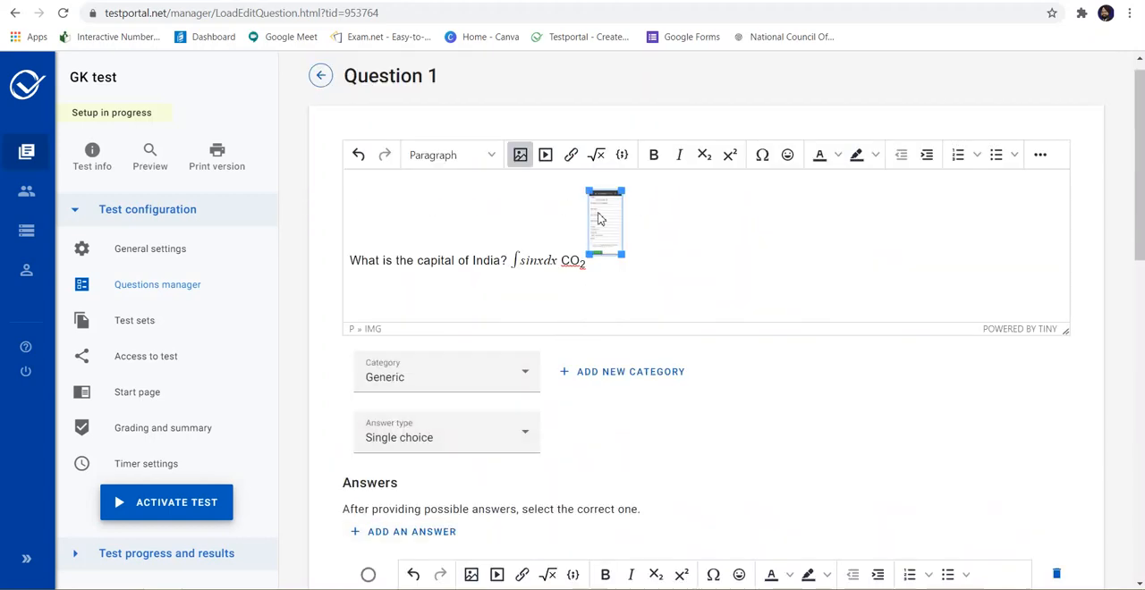
key("Delete")
type("]]]]")
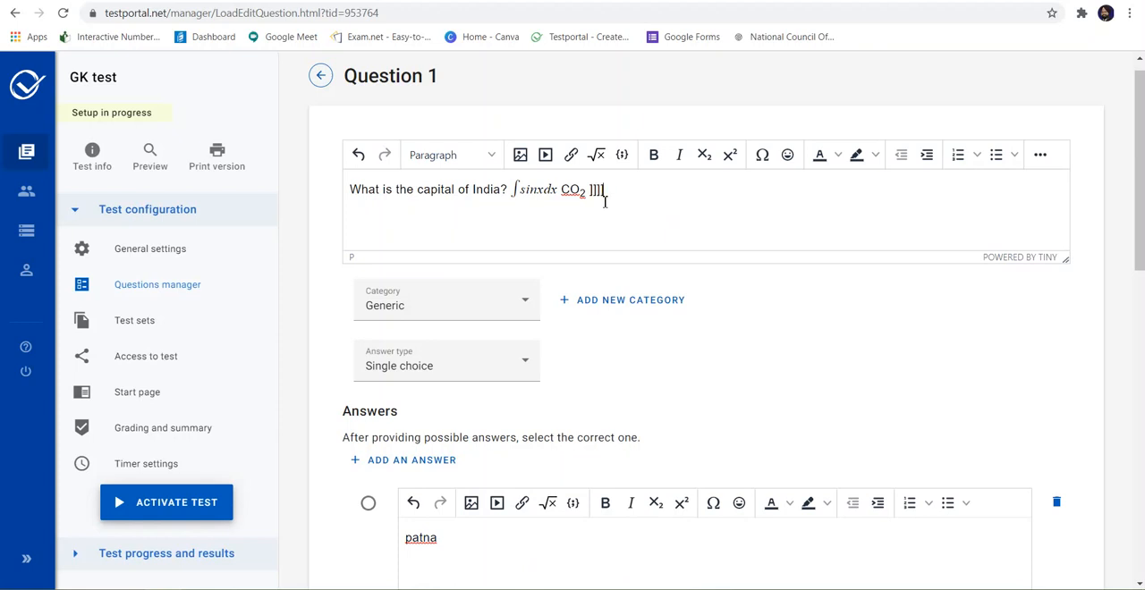
key("BackSpace")
key("BackSpace")
key("BackSpace")
key("BackSpace")
key("BackSpace")
key("BackSpace")
key("BackSpace")
key("BackSpace")
key("BackSpace")
key("BackSpace")
key("BackSpace")
key("BackSpace")
key("BackSpace")
key("BackSpace")
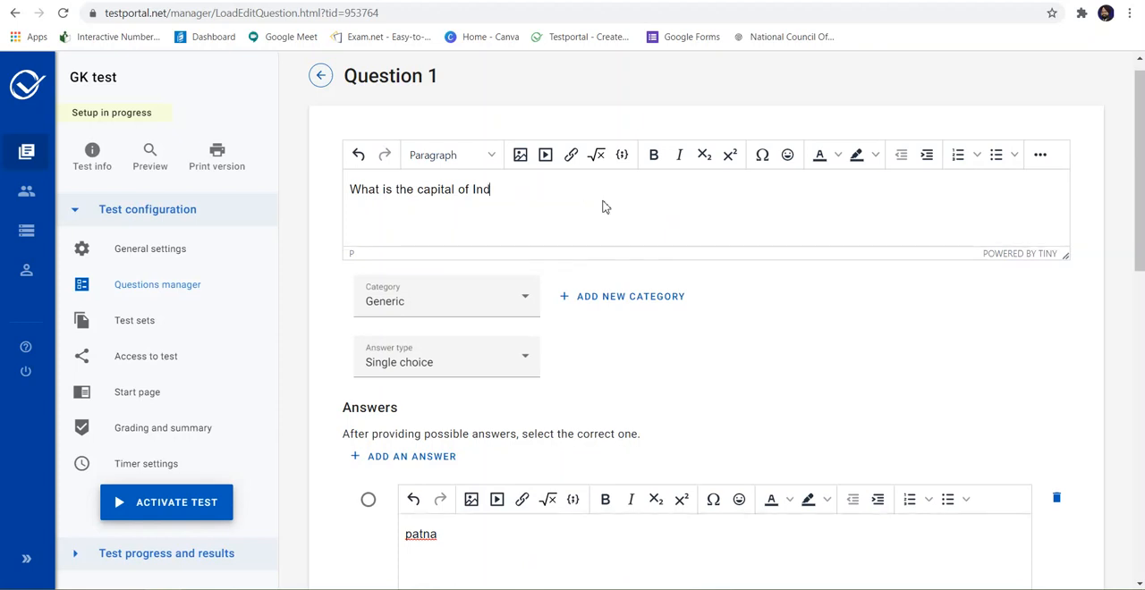
type("ia?")
Step: Mark New Delhi as the correct answer
scroll(603, 206, "down", 5)
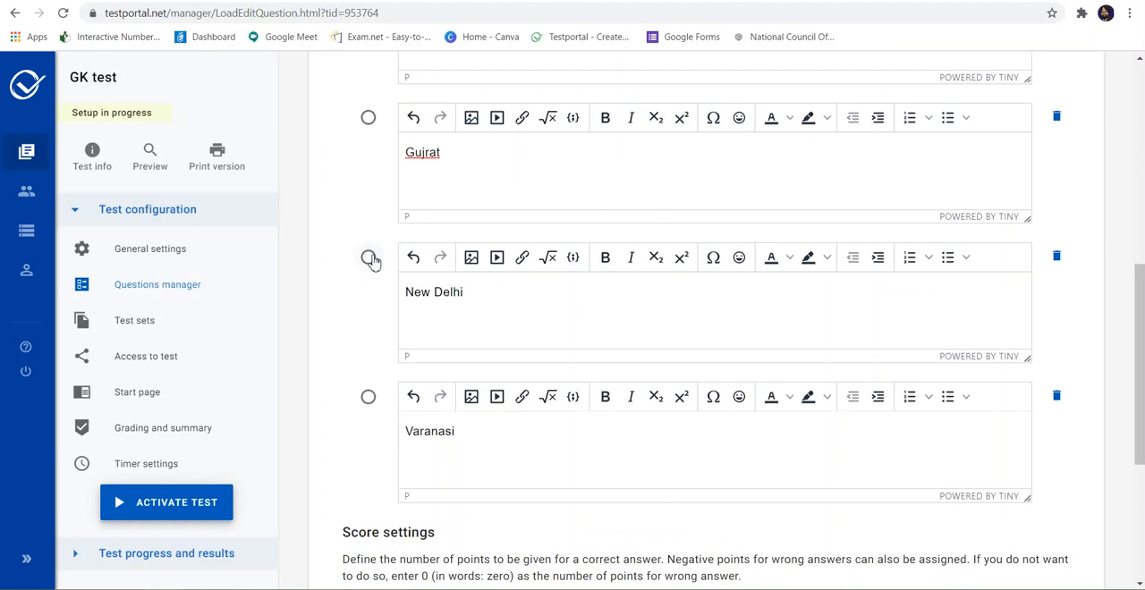
left_click(369, 259)
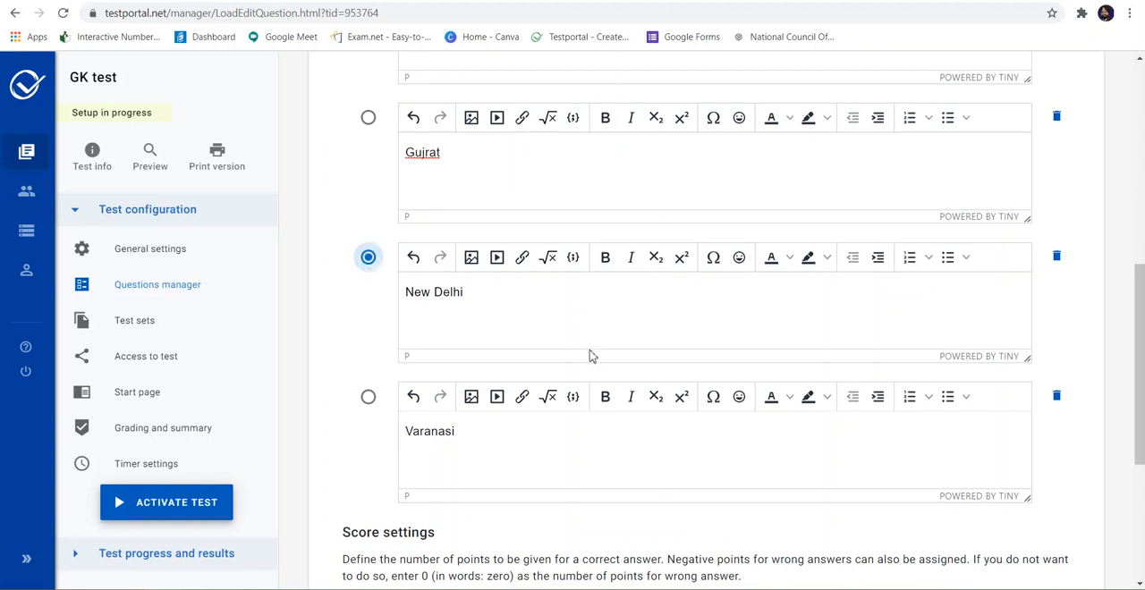
Step: Review the points for correct and wrong answers, save the question and start adding another one
scroll(590, 356, "up", 3)
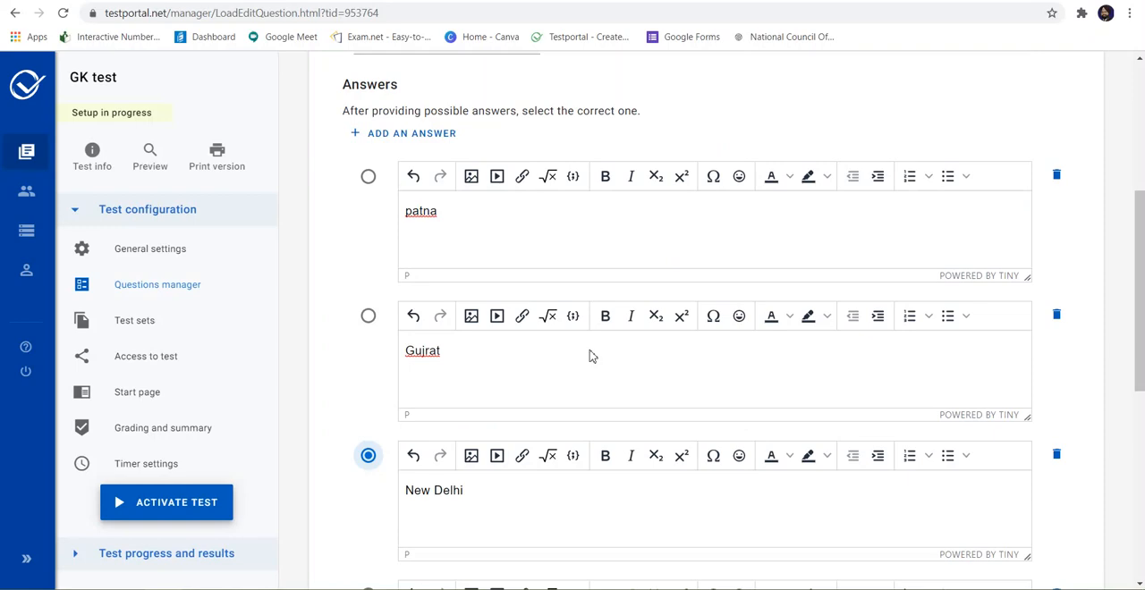
scroll(589, 356, "up", 2)
scroll(590, 356, "down", 3)
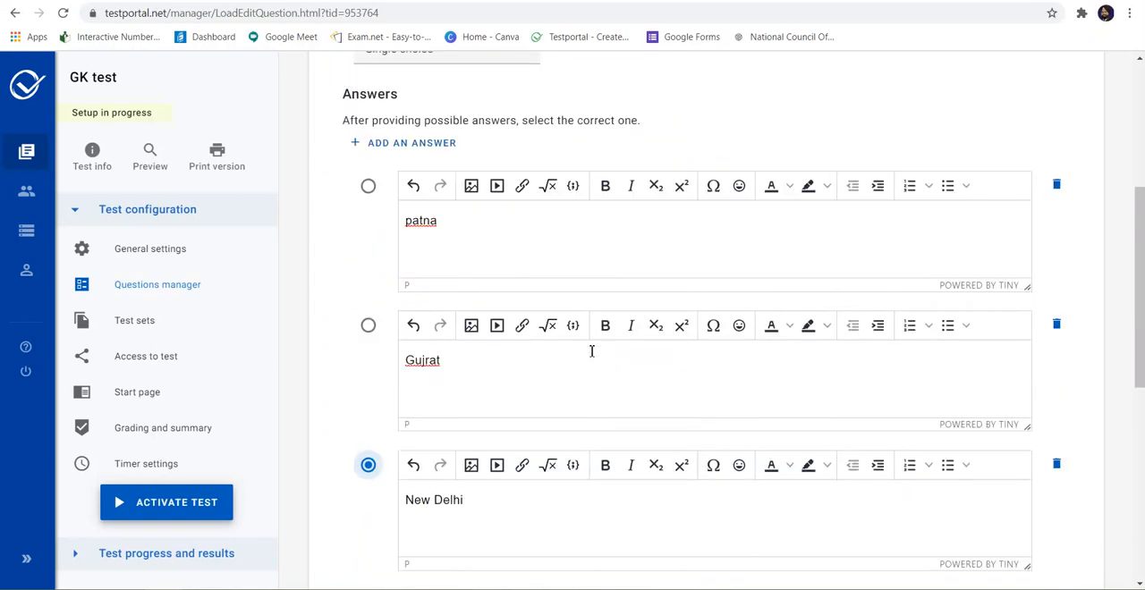
scroll(589, 356, "down", 5)
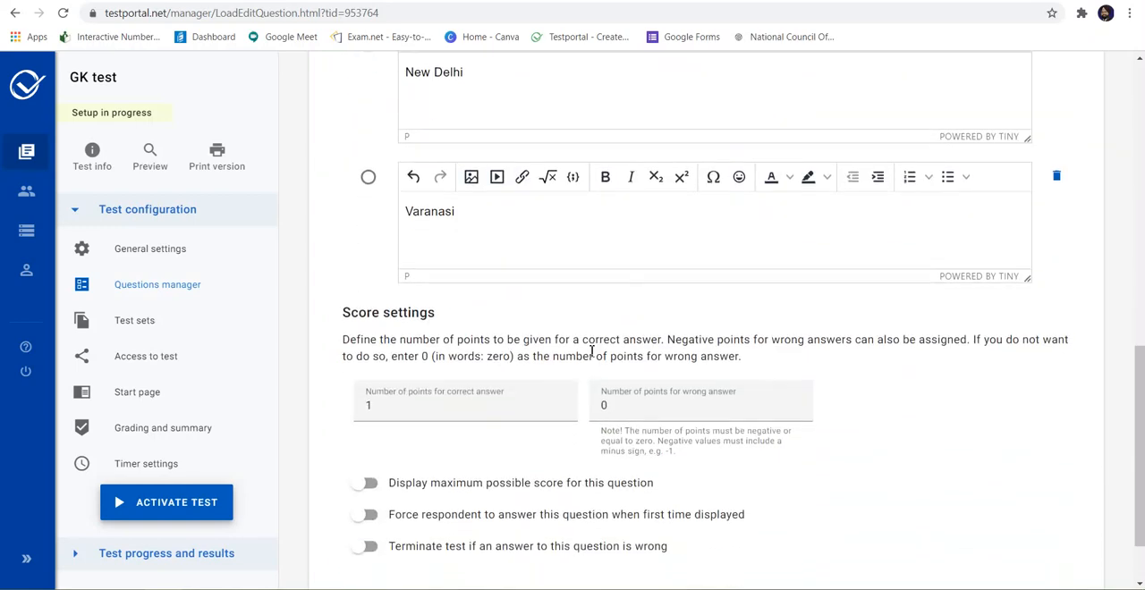
left_click(376, 403)
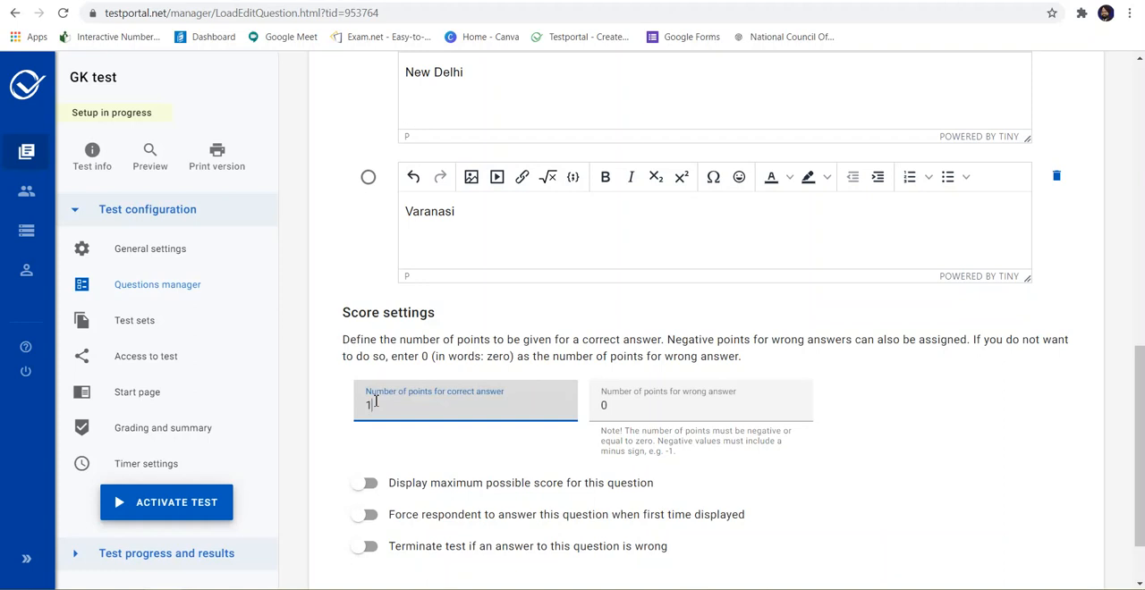
left_click(617, 407)
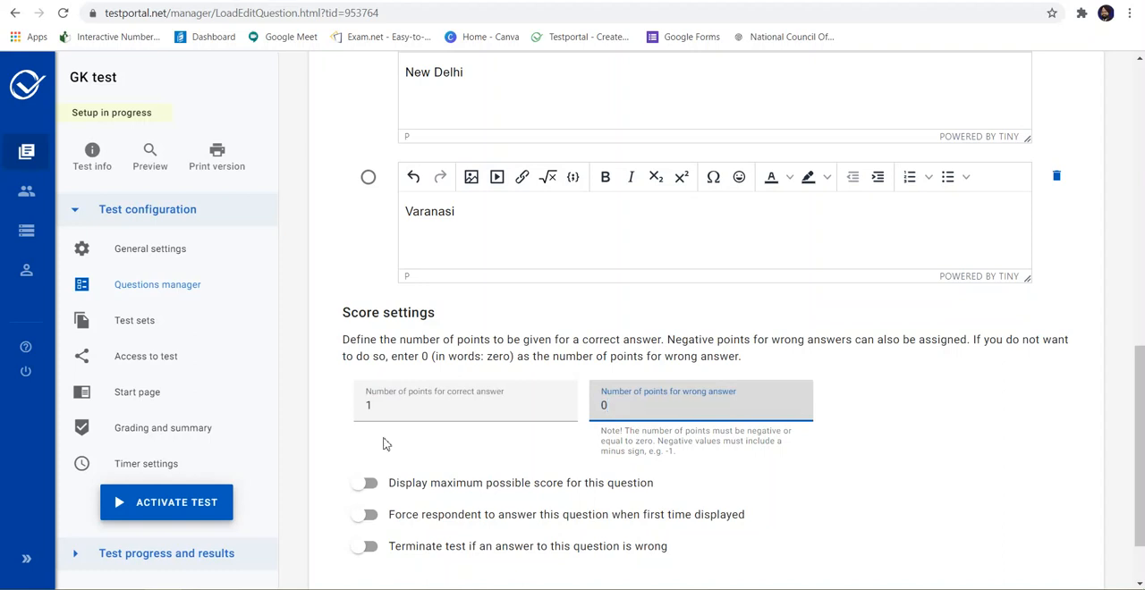
scroll(429, 470, "down", 2)
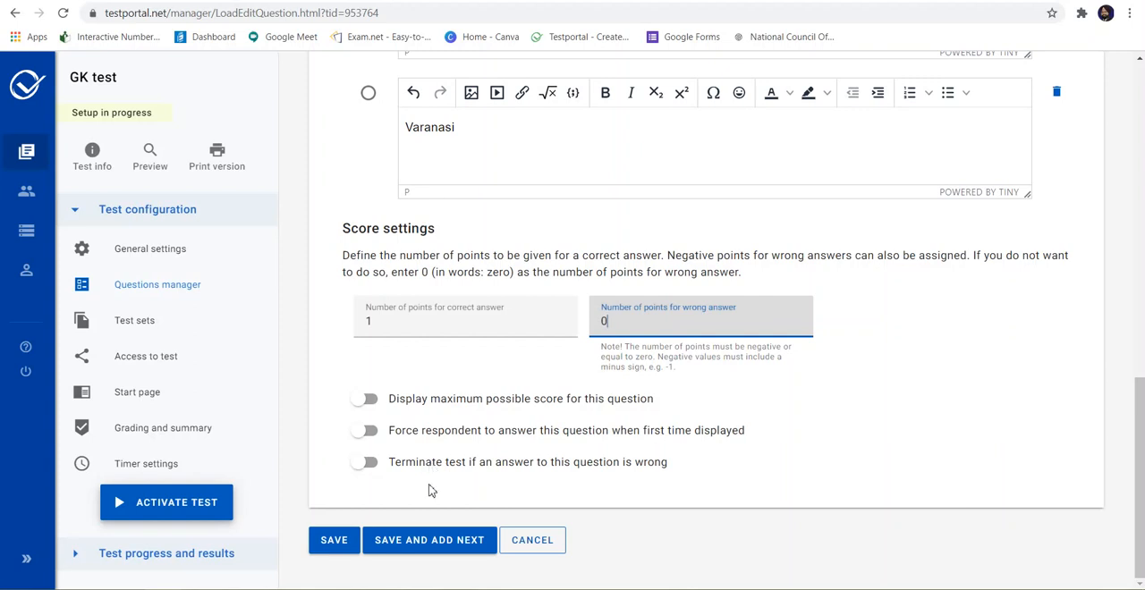
left_click(419, 541)
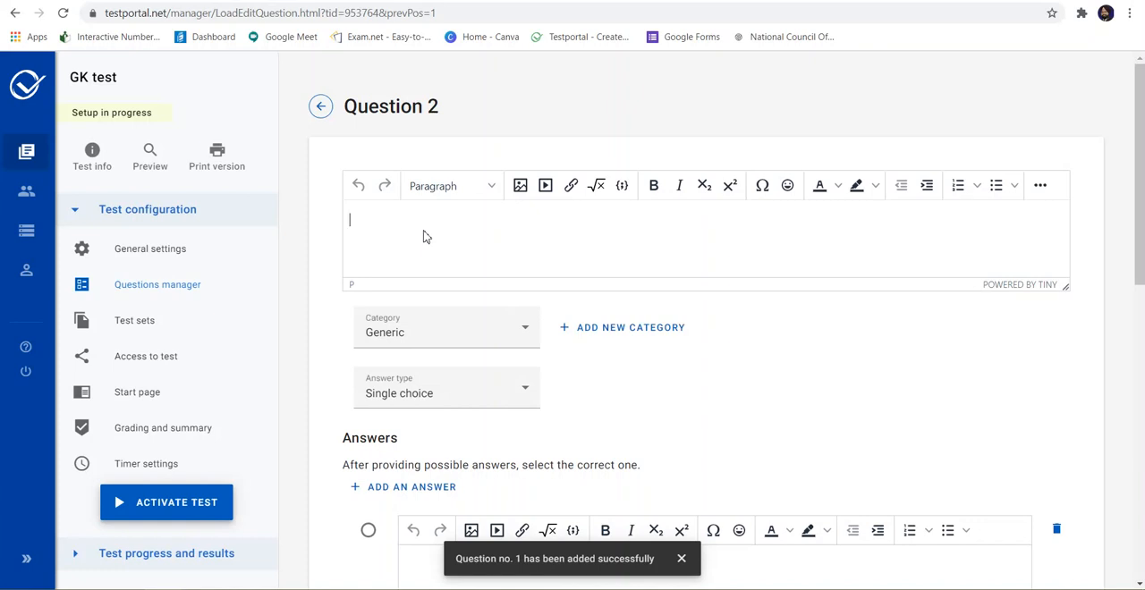
Step: Enter "What is the national bird of India?" as the text of question 2
type("What is ")
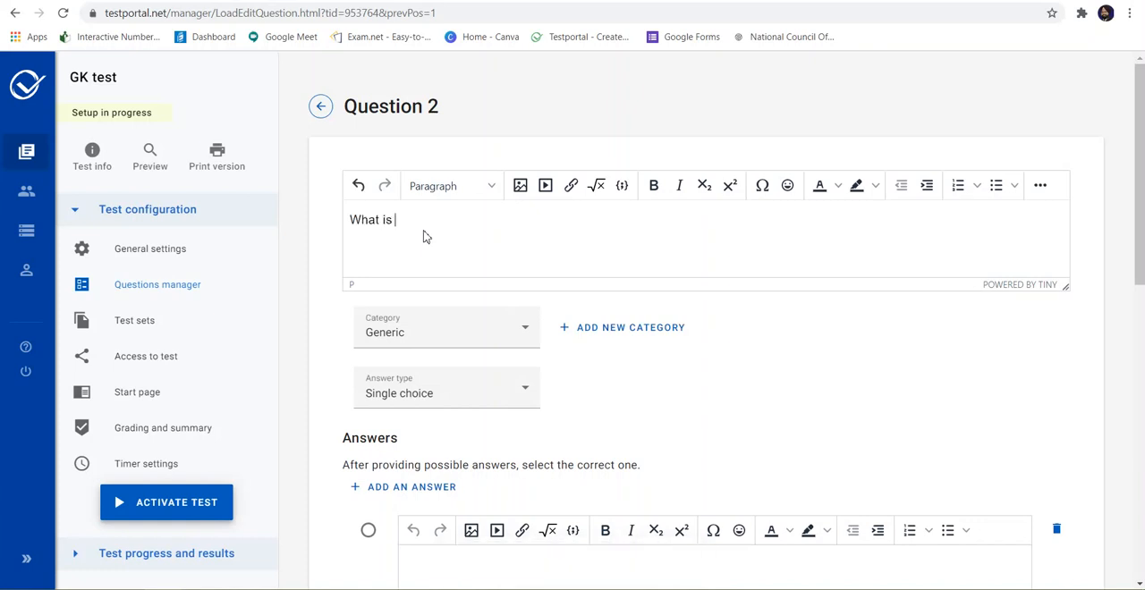
type("the na")
type("tioanl")
type(" b")
type("ird of India")
left_click(460, 220)
key("BackSpace")
key("BackSpace")
key("BackSpace")
key("BackSpace")
type("onal")
left_click(540, 224)
Step: Fill in the four possible answers in order: "Peacock", "Hen", "Duck" and "Swan"
scroll(541, 223, "down", 3)
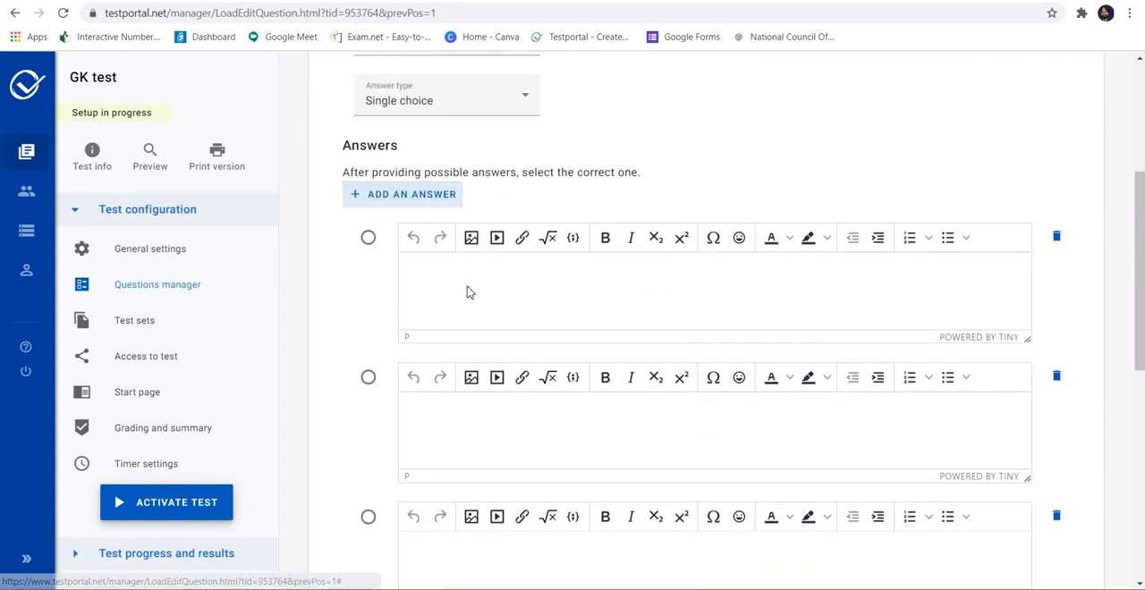
left_click(469, 291)
type("Pea")
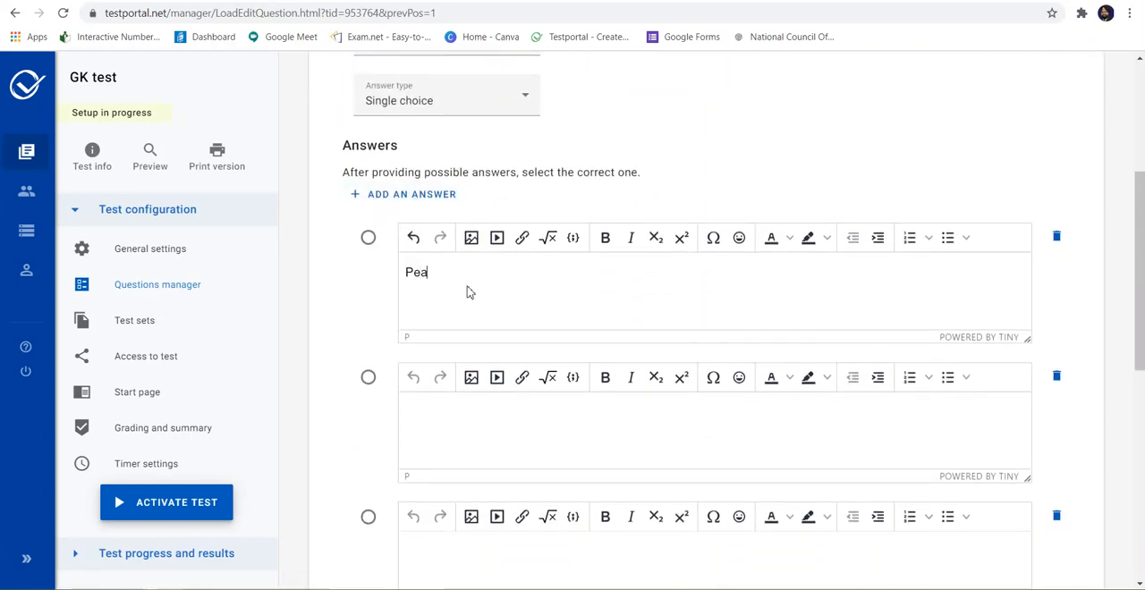
type("cock")
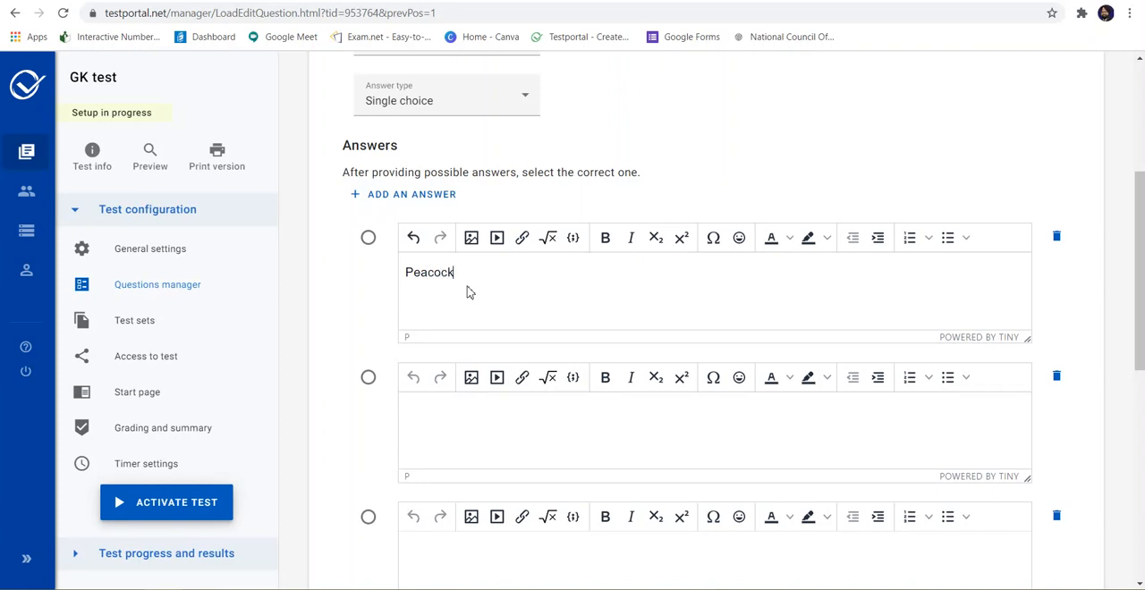
left_click(490, 430)
type("Hen")
scroll(490, 429, "down", 2)
left_click(492, 426)
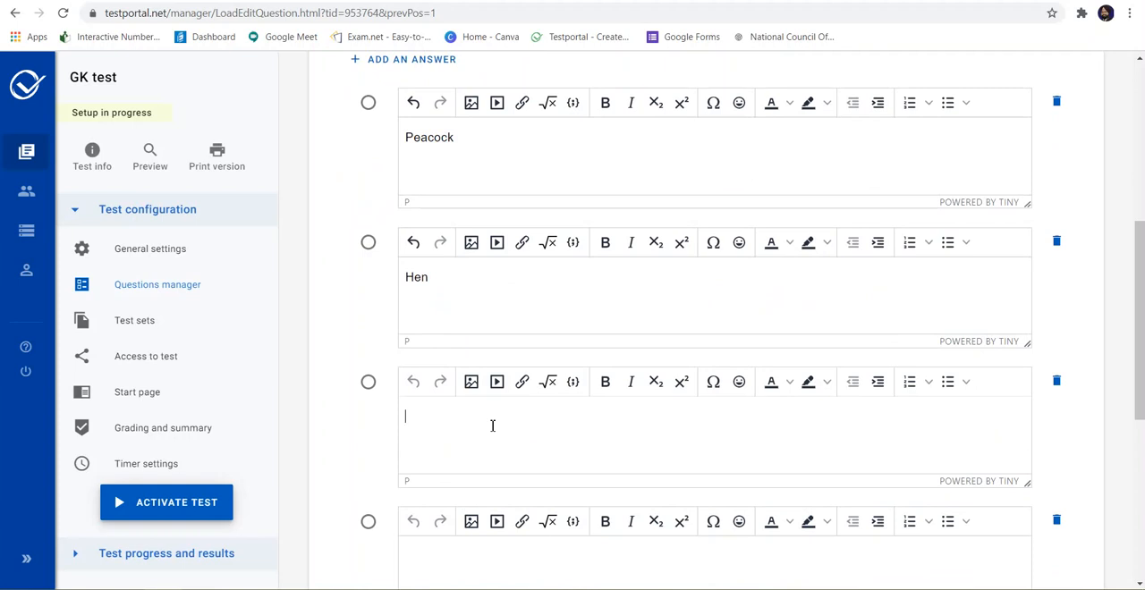
type("Duck")
scroll(492, 426, "down", 2)
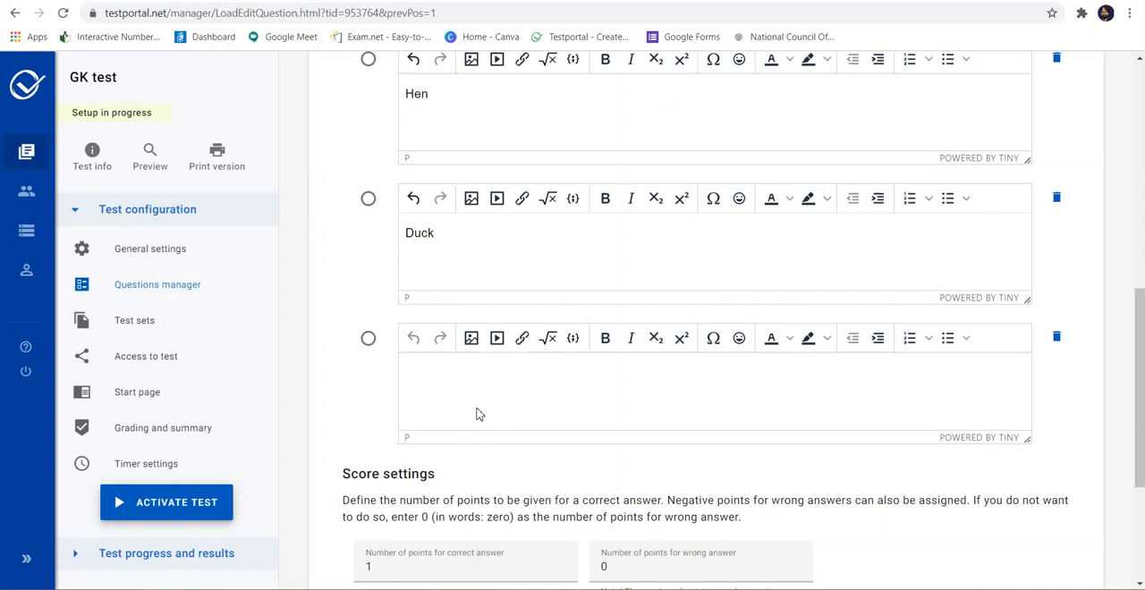
type("Swan")
Step: Mark Peacock as the correct answer and save the question without adding another
scroll(479, 414, "up", 3)
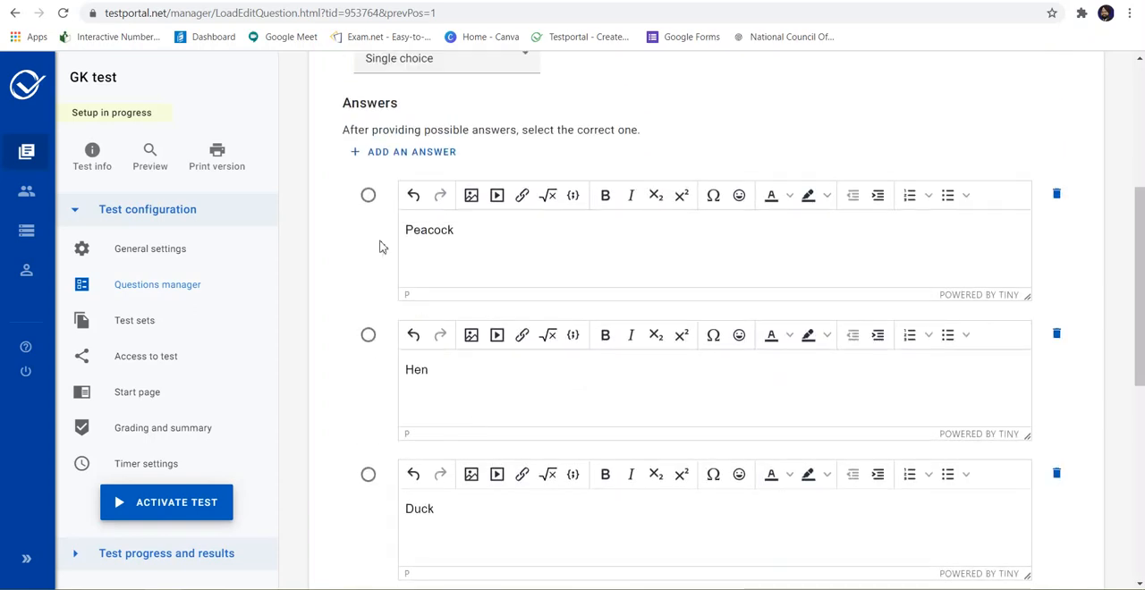
left_click(367, 194)
scroll(417, 285, "down", 5)
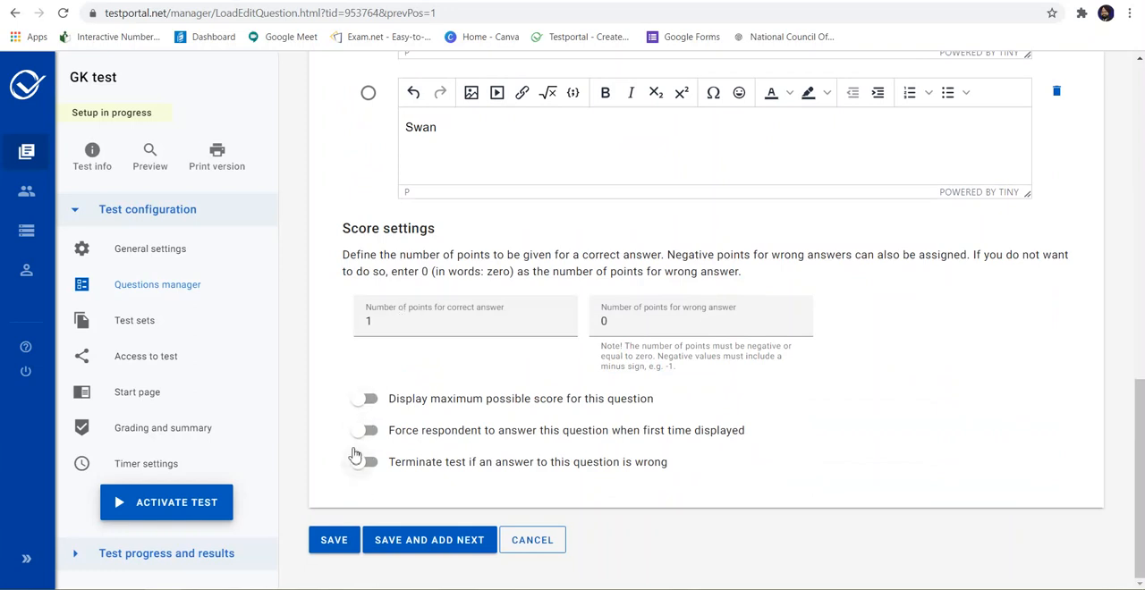
left_click(338, 540)
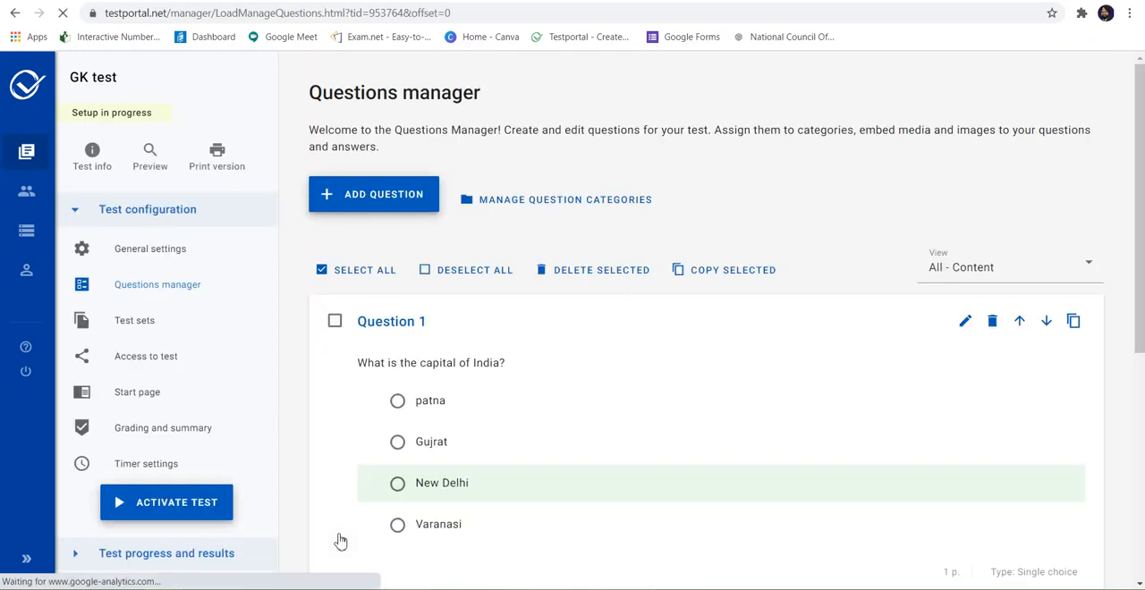
Step: Check the saved questions and save the test sets with the random order of questions and answers
scroll(607, 369, "down", 5)
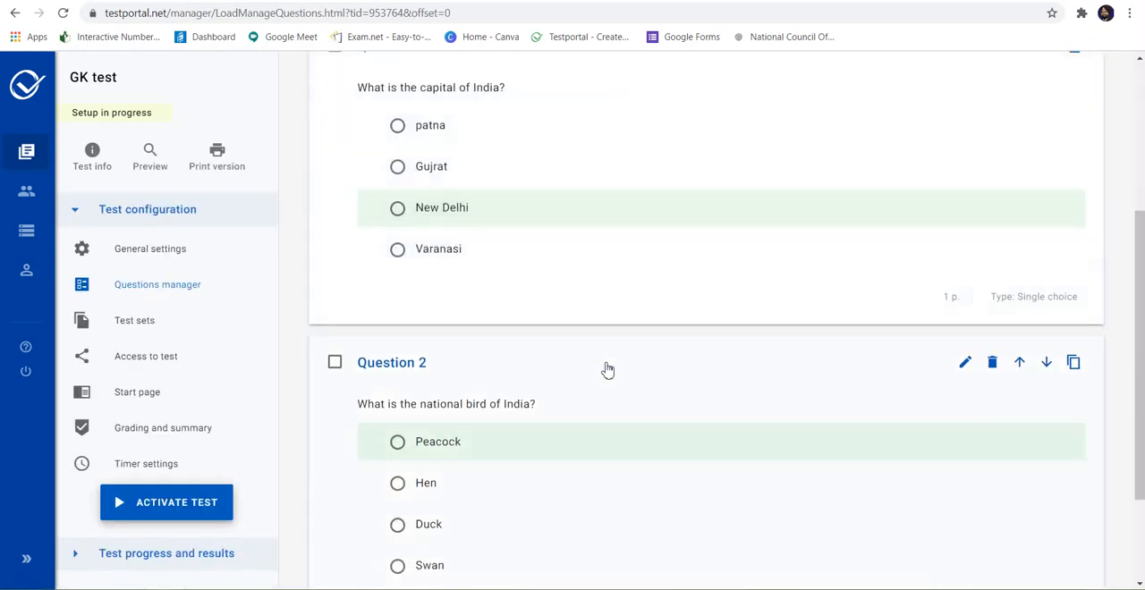
scroll(607, 369, "up", 5)
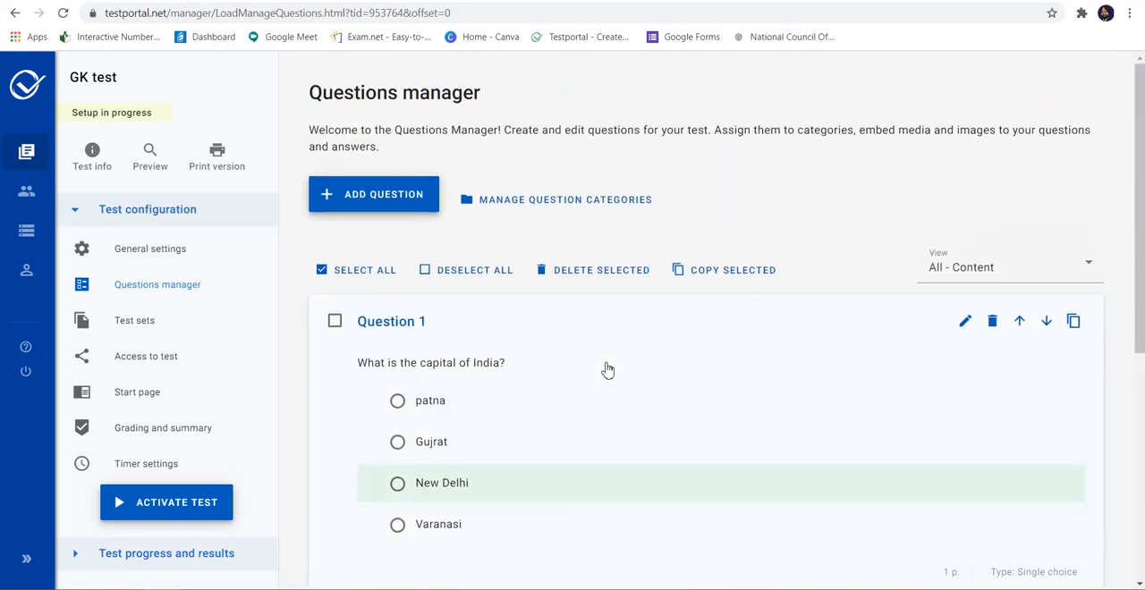
scroll(607, 369, "down", 3)
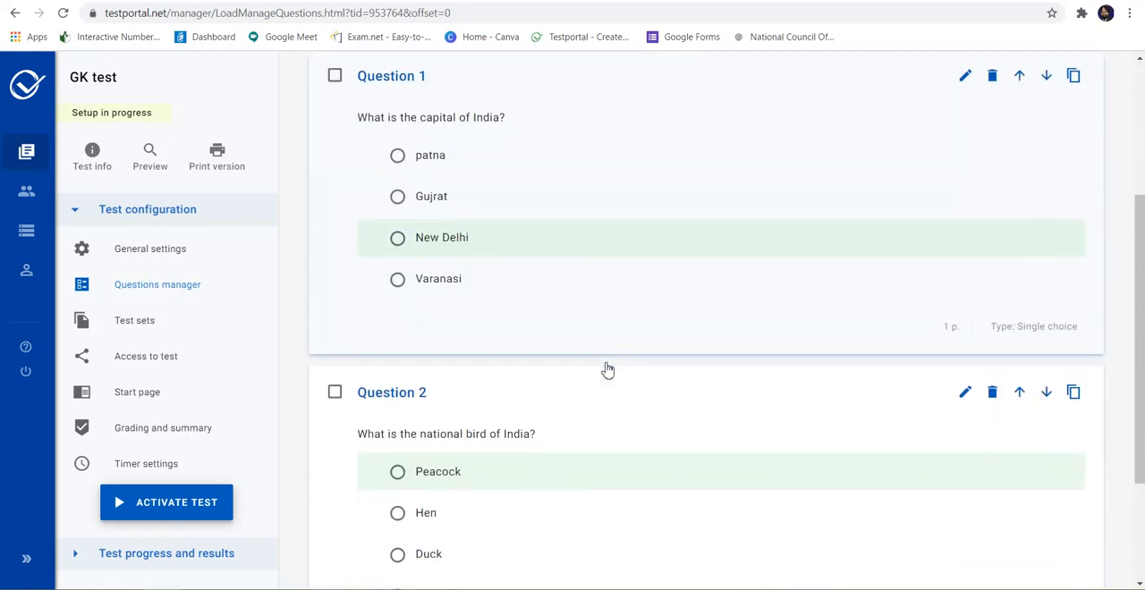
left_click(154, 327)
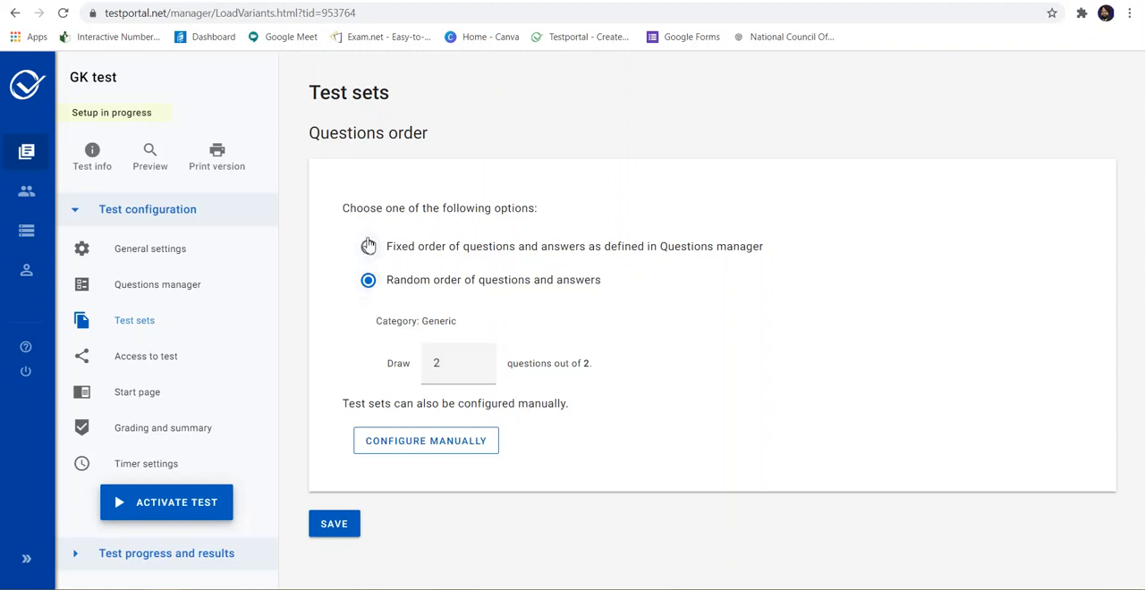
left_click(369, 247)
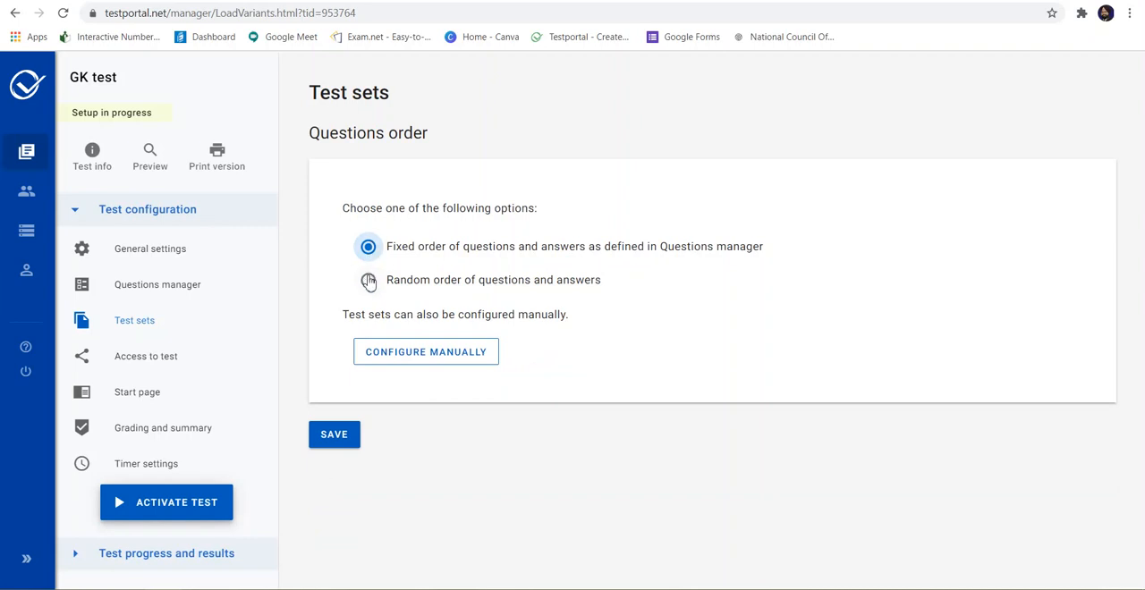
left_click(368, 281)
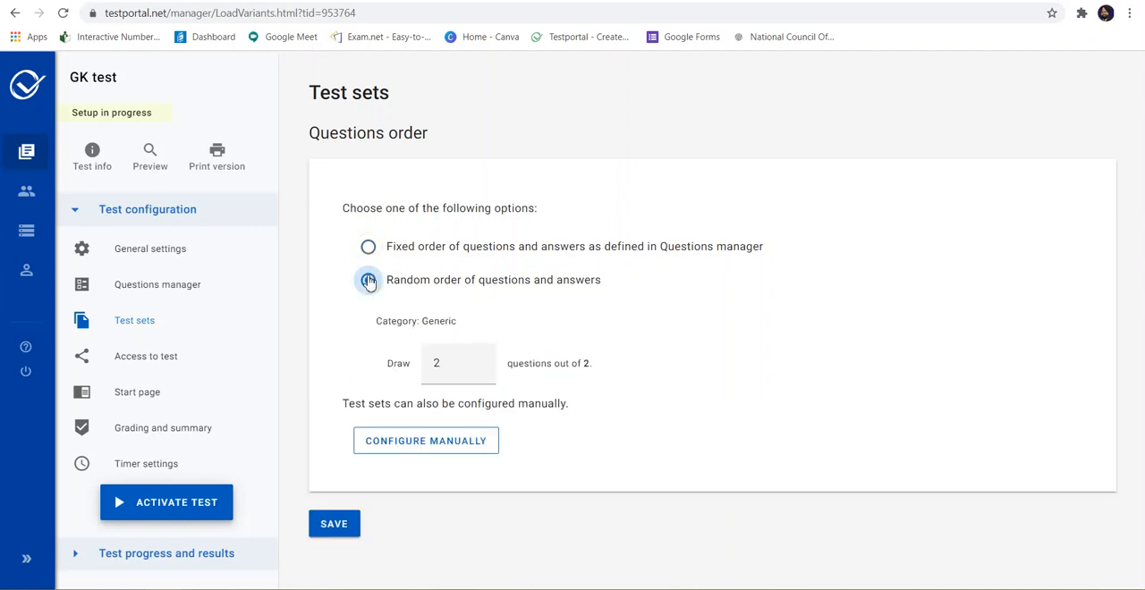
left_click(333, 526)
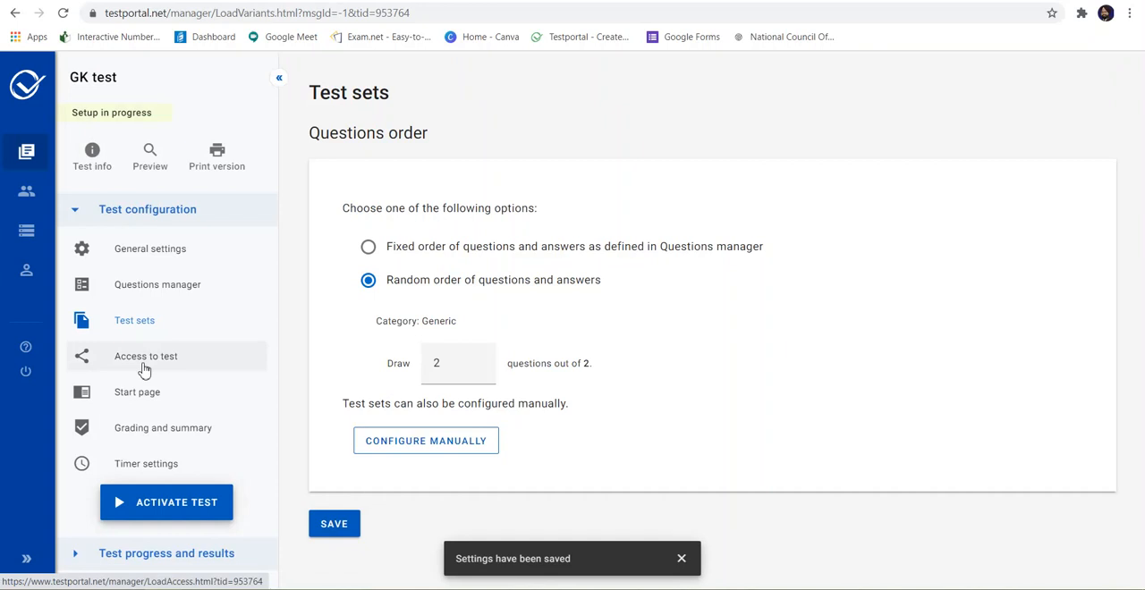
Step: Review the test's access settings, including attempts per respondent, and save them with Public Link access
left_click(144, 370)
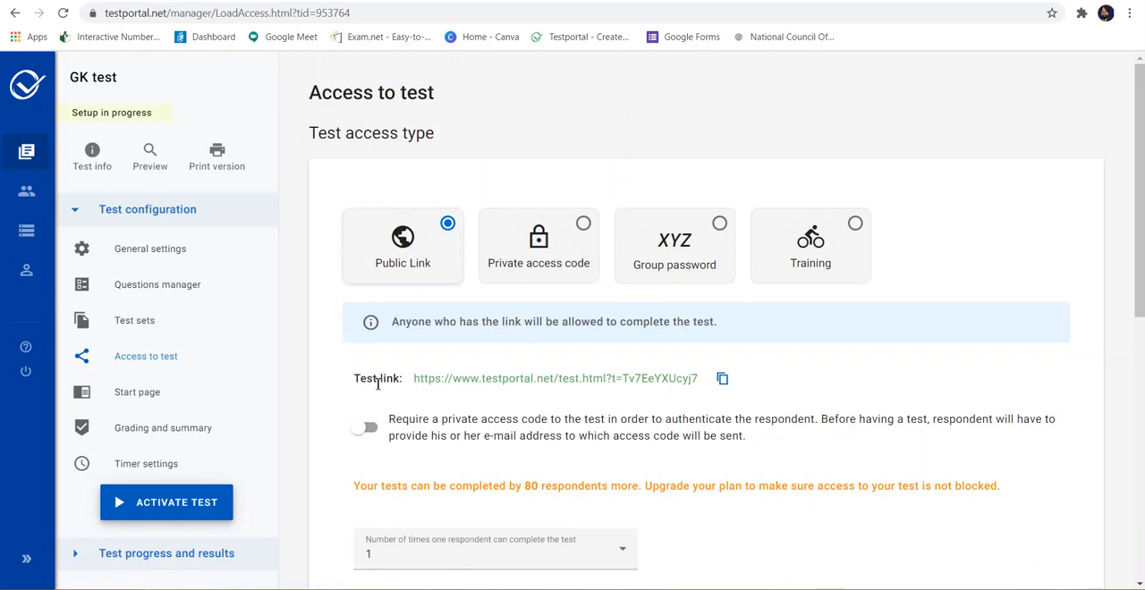
scroll(378, 382, "down", 2)
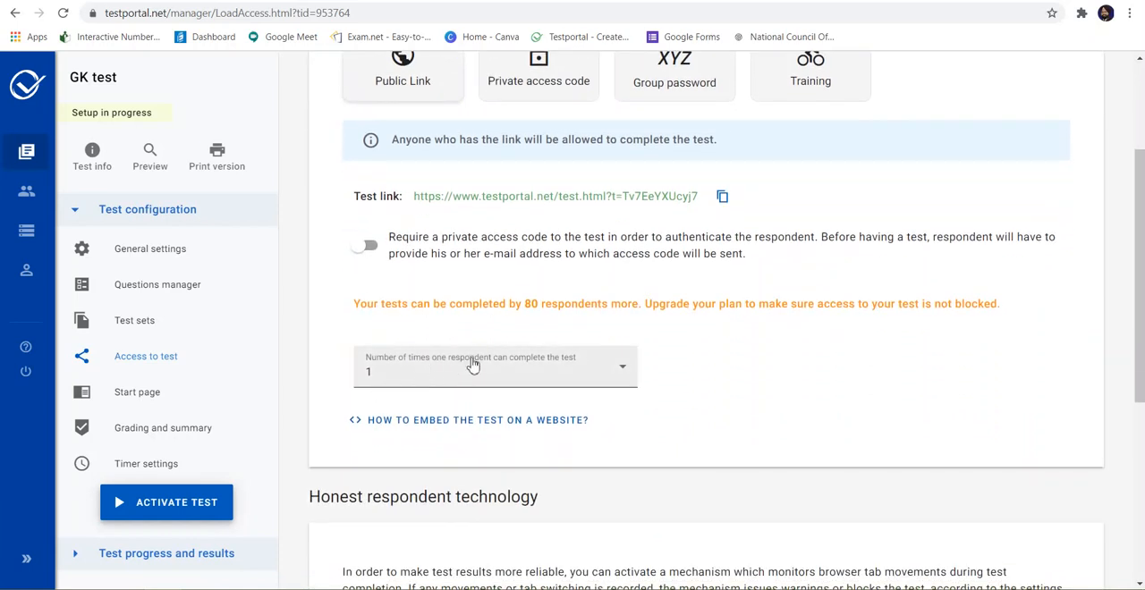
left_click(625, 374)
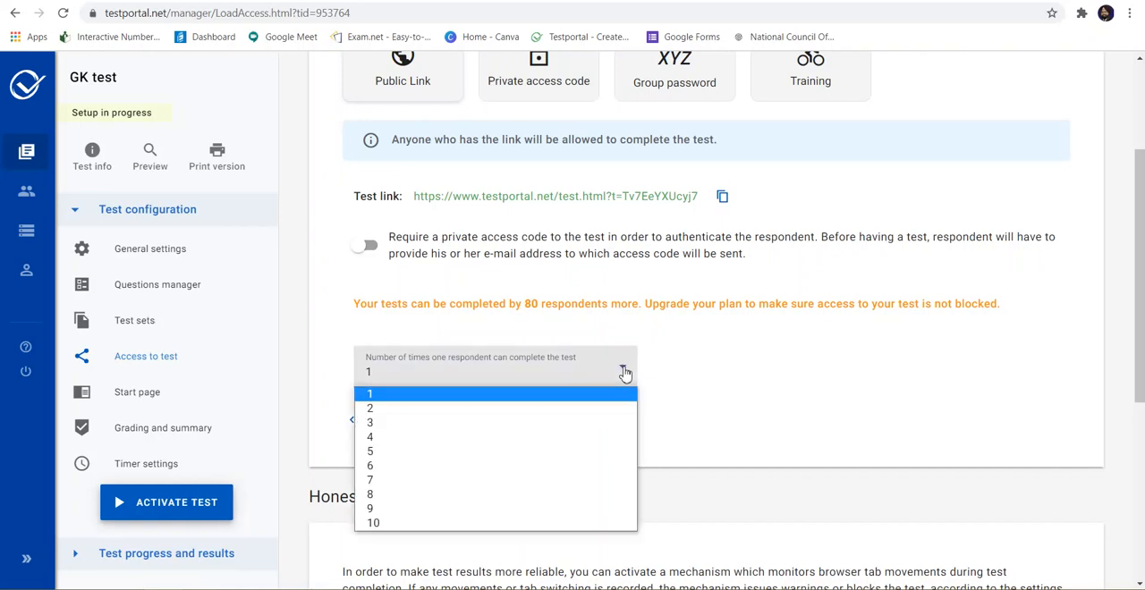
left_click(625, 373)
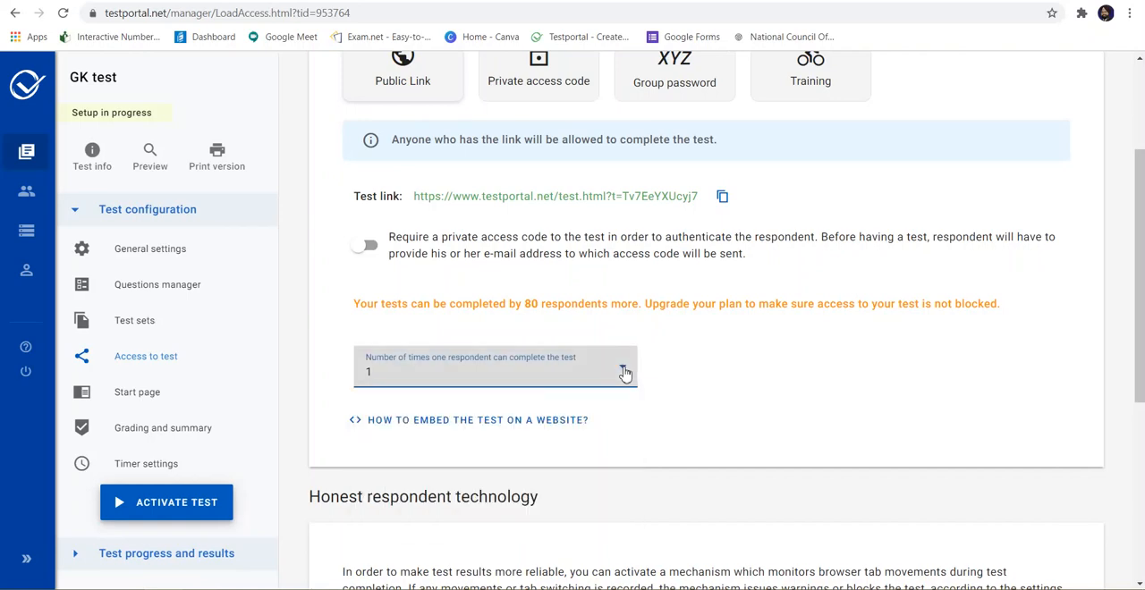
scroll(625, 374, "down", 4)
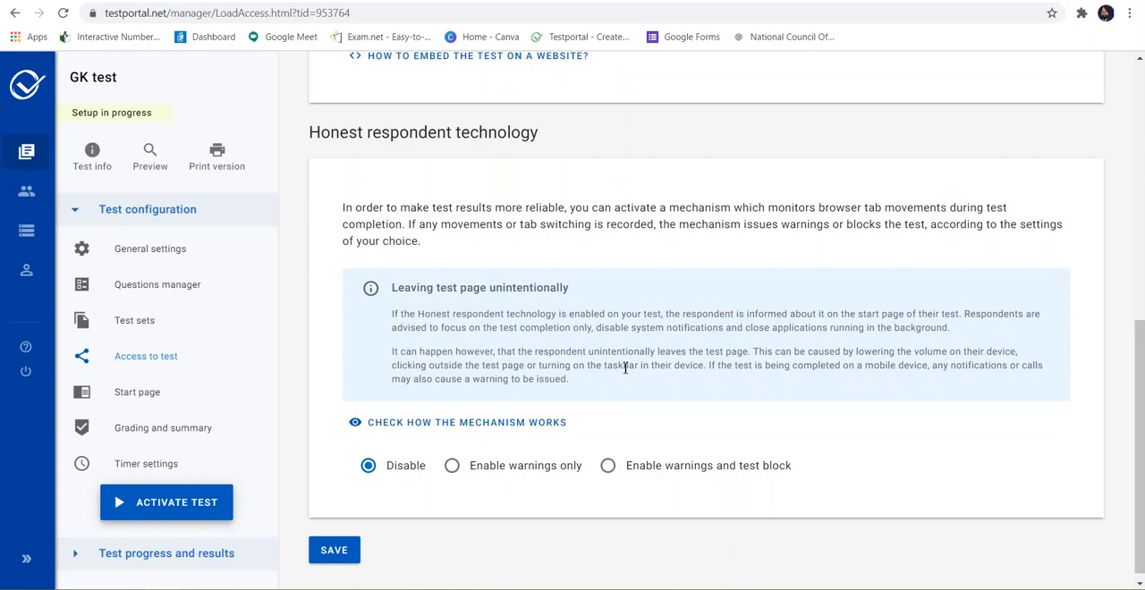
left_click(334, 560)
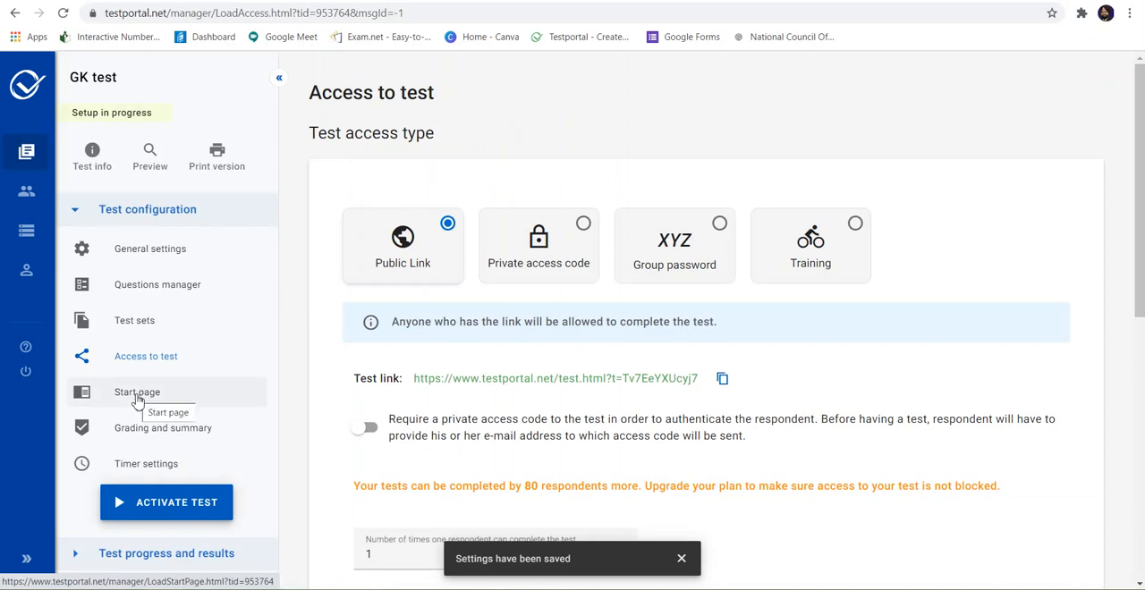
Step: Write "All questions are comulsory" as the first line of the start page instructions for test takers
left_click(137, 399)
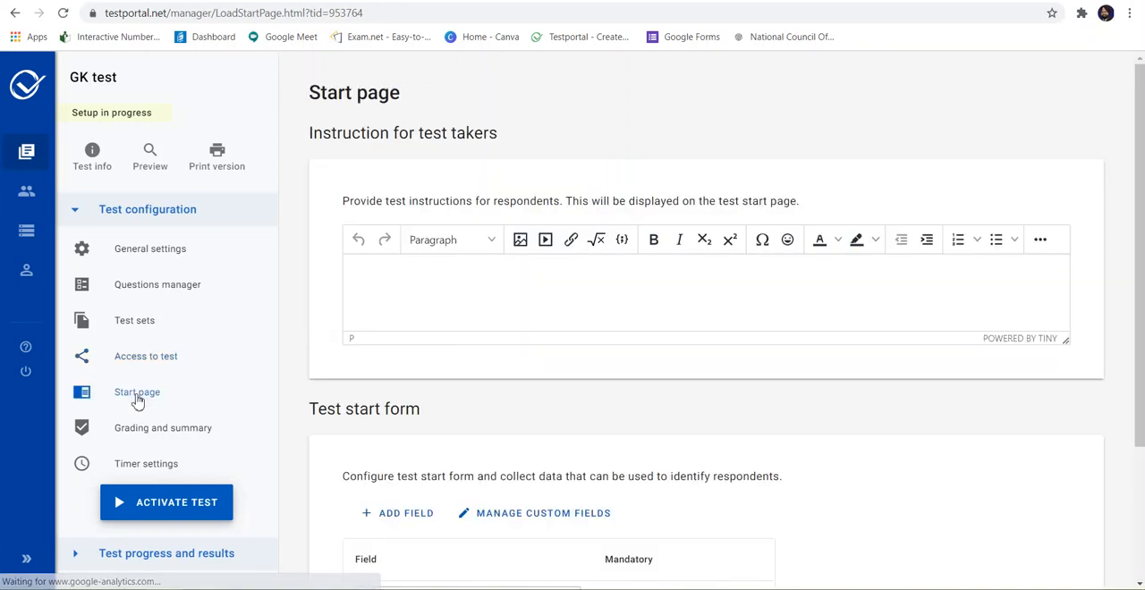
left_click(416, 270)
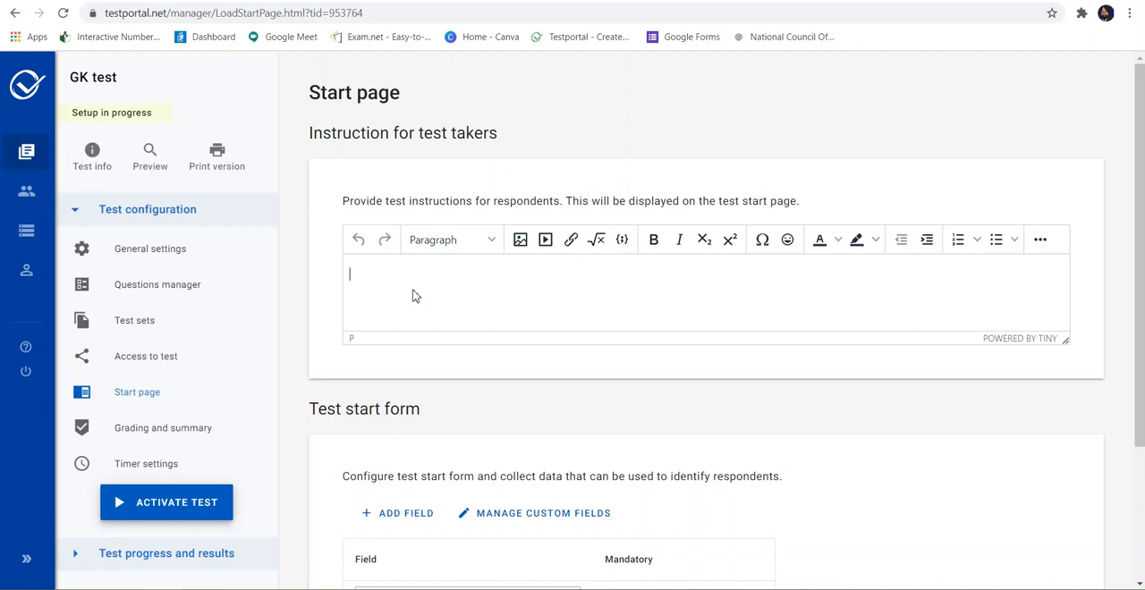
type("All questions are comulsory")
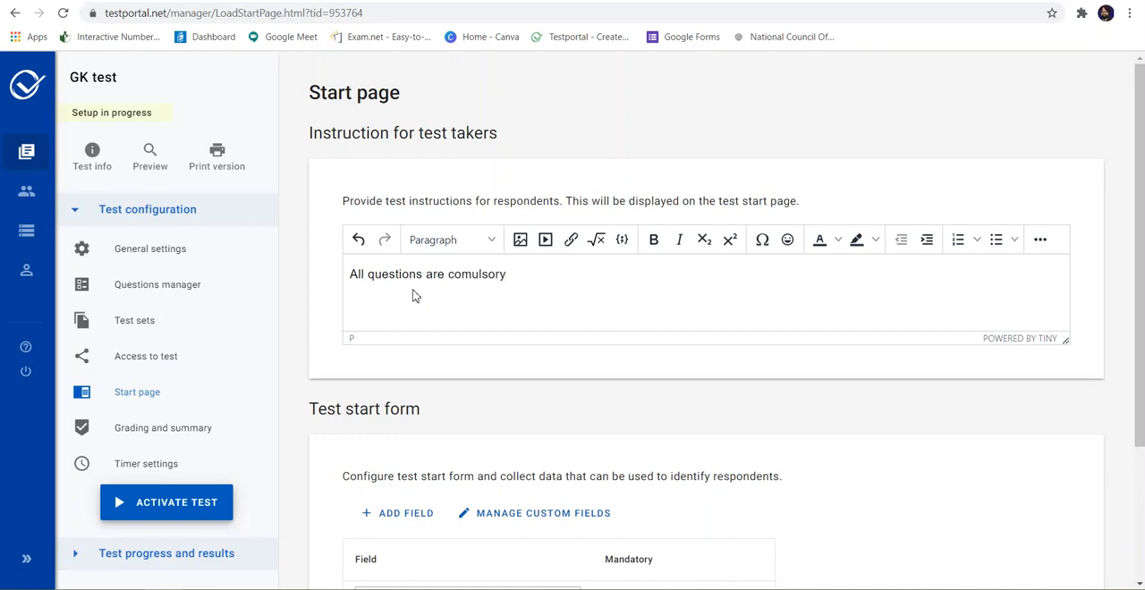
Step: Add "Each question carry on mark." as a second line of the start page instructions
key("Return")
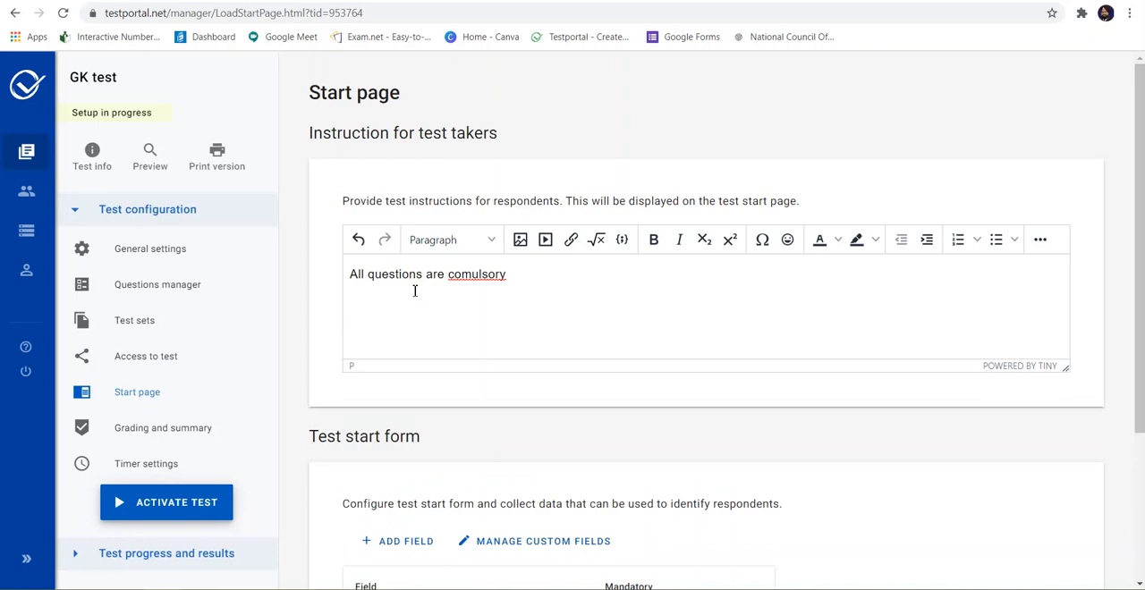
type("Each question carry on mark.")
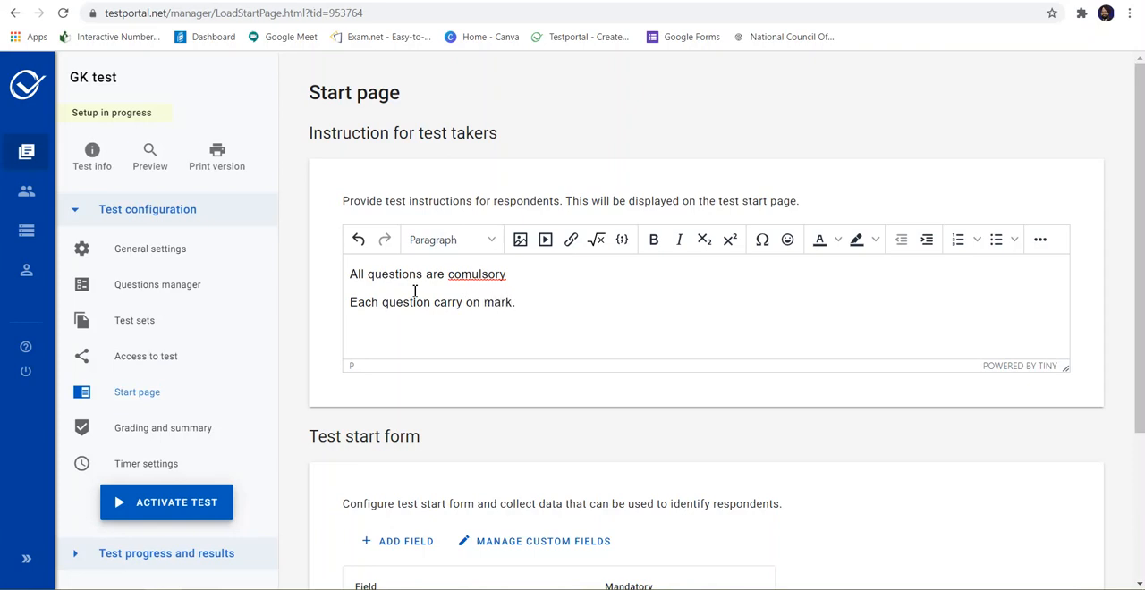
Step: Correct the misspelled last word in the first instruction line to "compulsory"
left_click(475, 275)
type("p")
Step: Replace the First name field in the test start form with a new custom text field labelled "Name of the student"
scroll(475, 274, "down", 2)
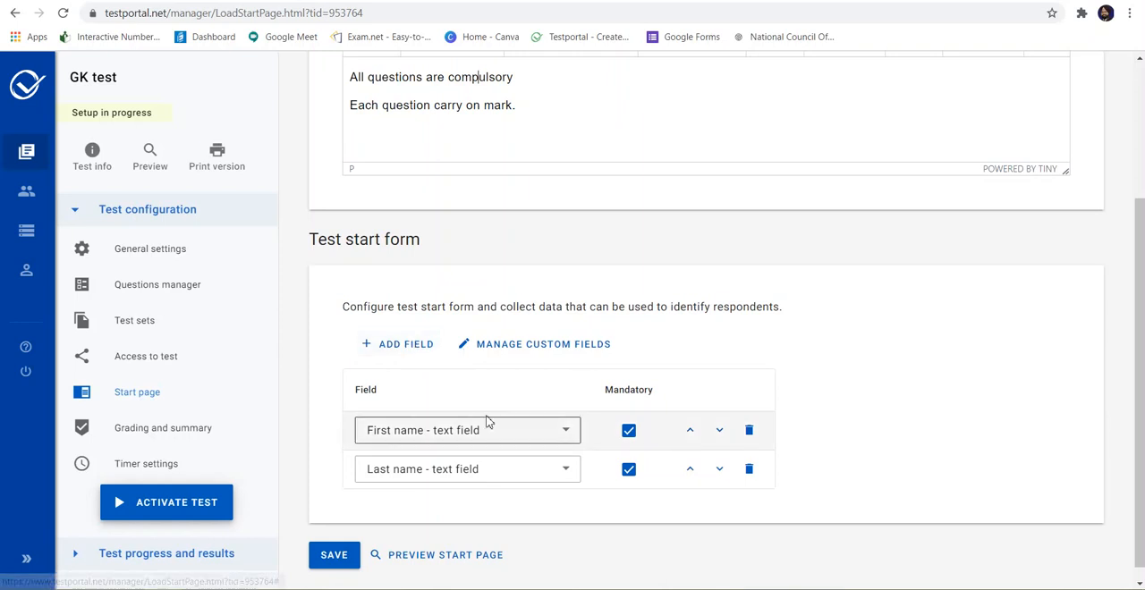
left_click(571, 433)
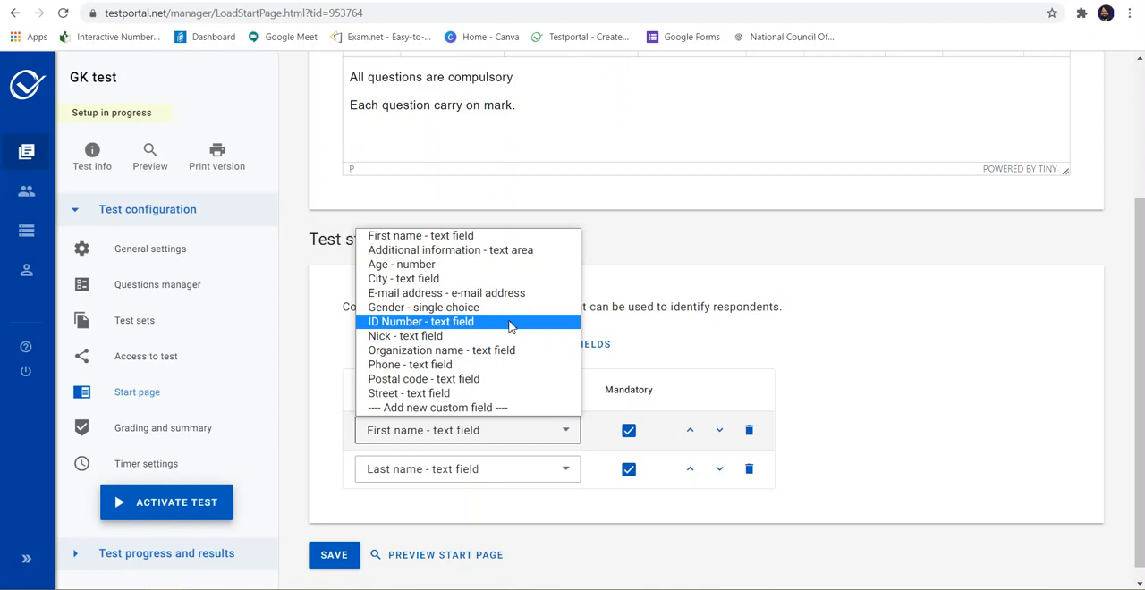
left_click(511, 409)
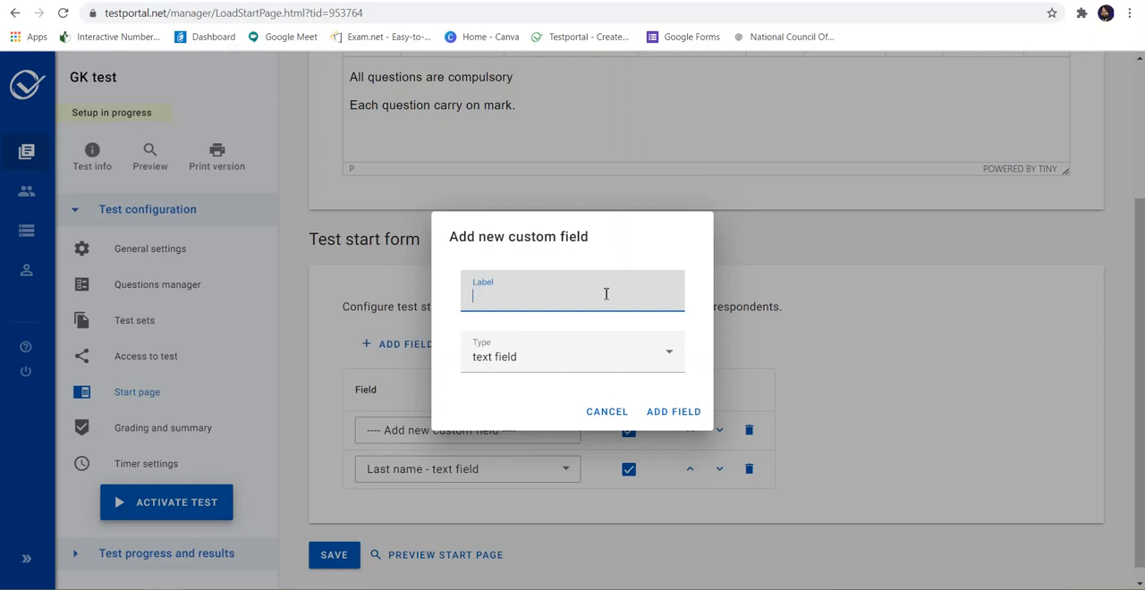
type("Name of thr student")
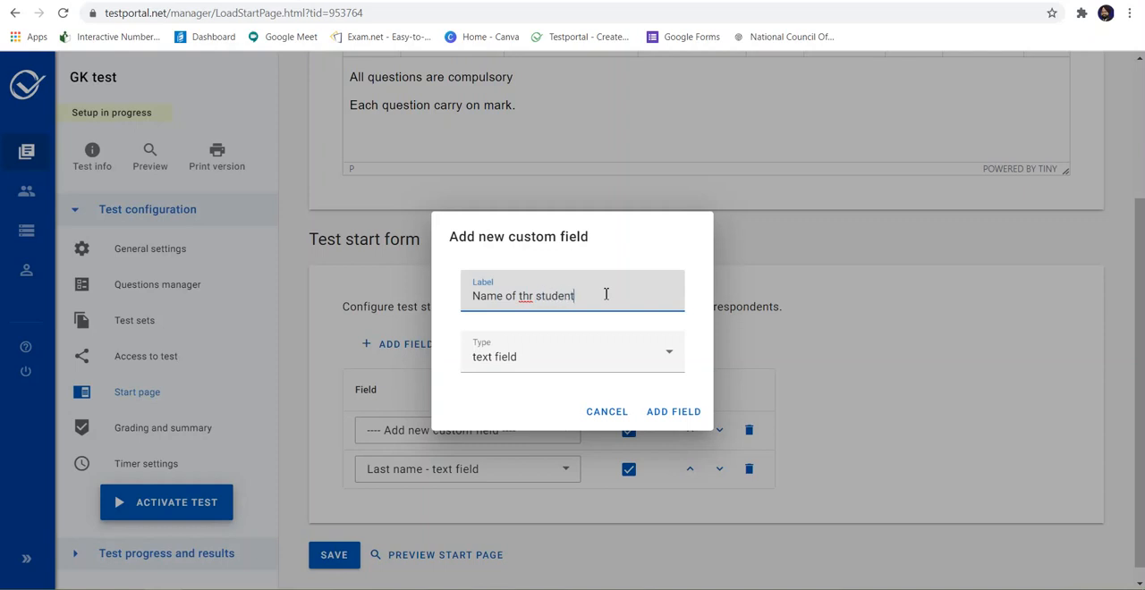
left_click(533, 296)
key("BackSpace")
type("e")
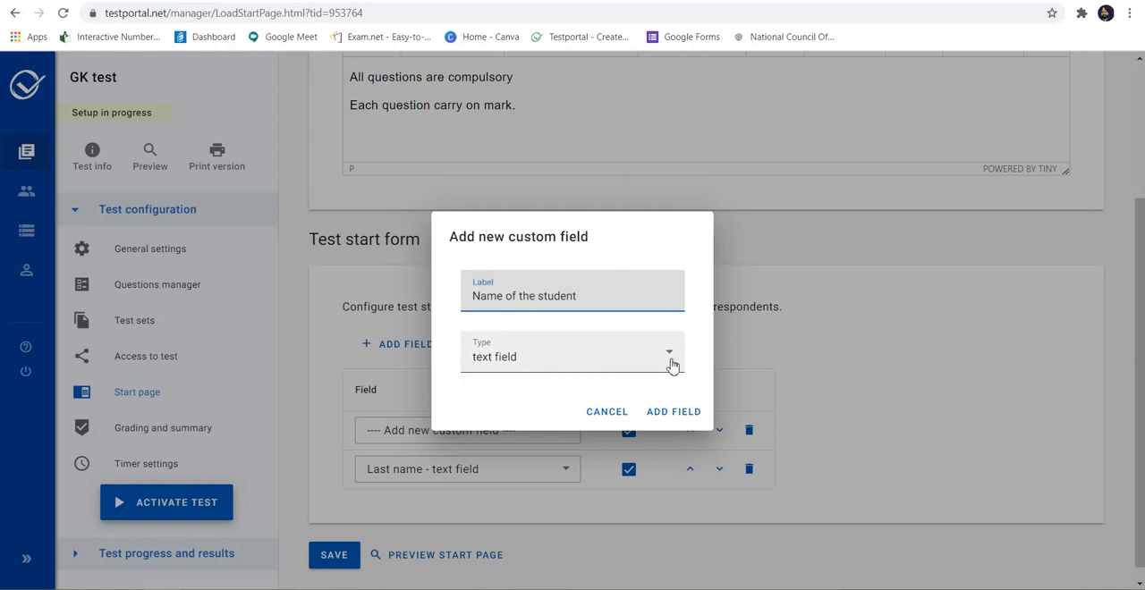
left_click(664, 416)
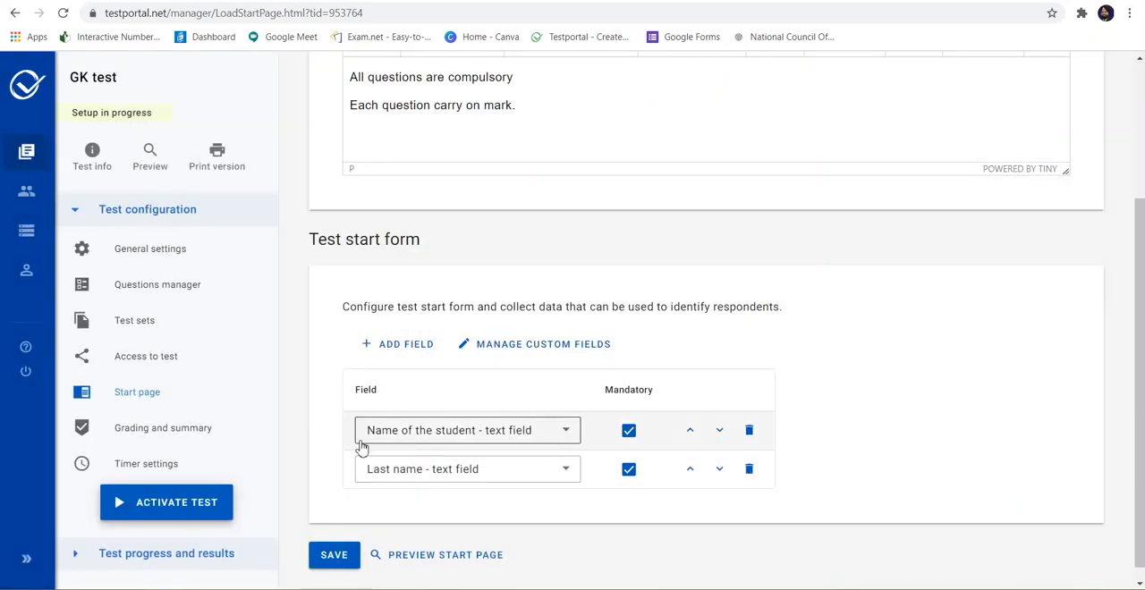
Step: Replace the Last name field in the start form with a new custom text field labelled "Section"
left_click(562, 473)
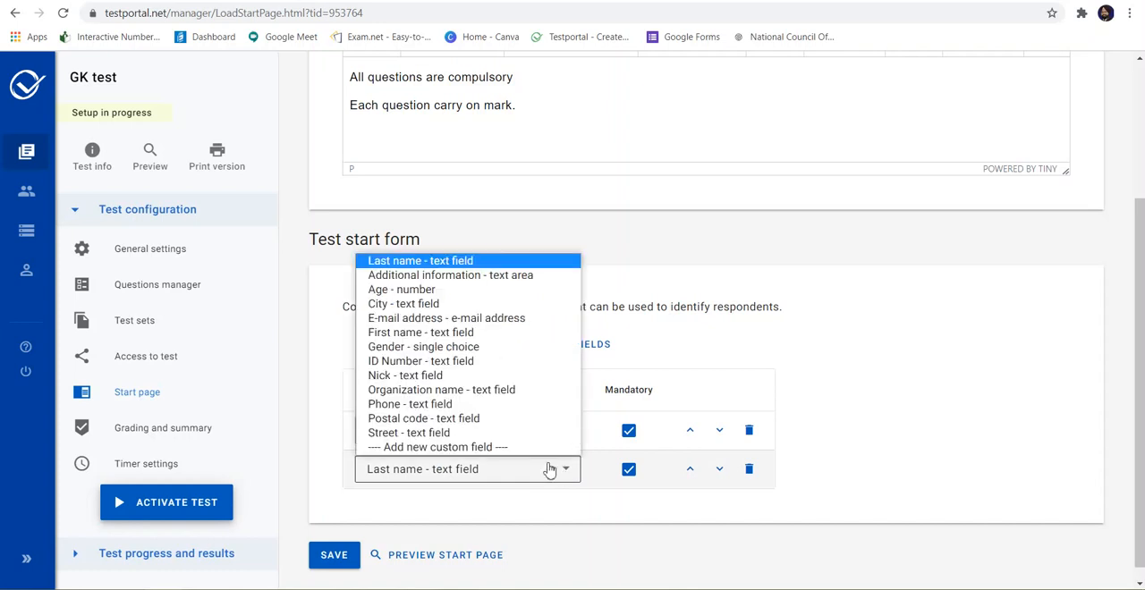
left_click(512, 447)
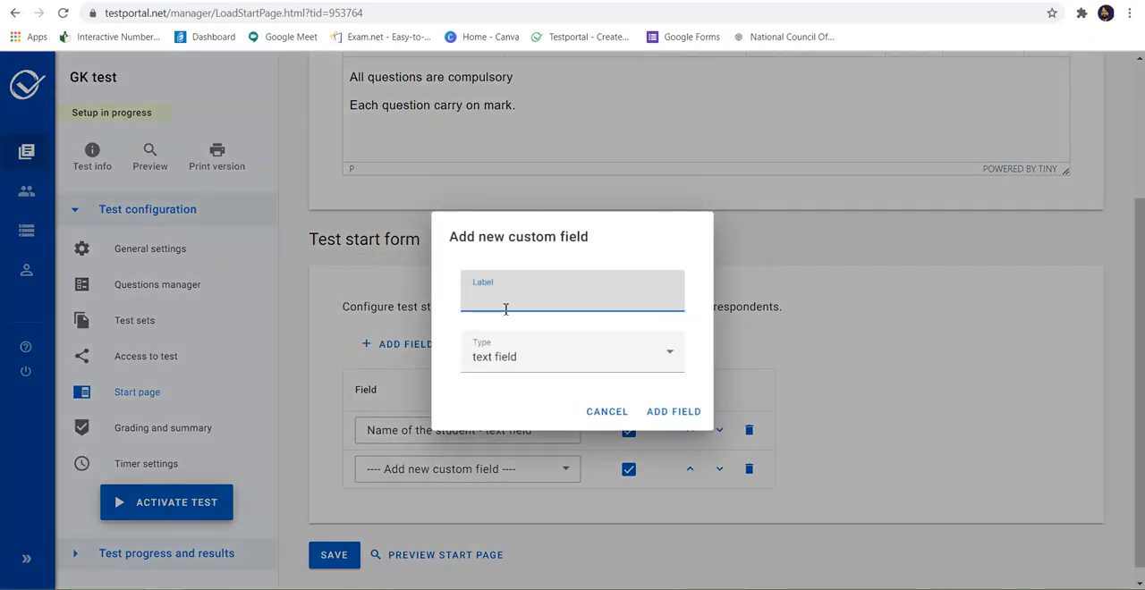
type("Section")
left_click(669, 417)
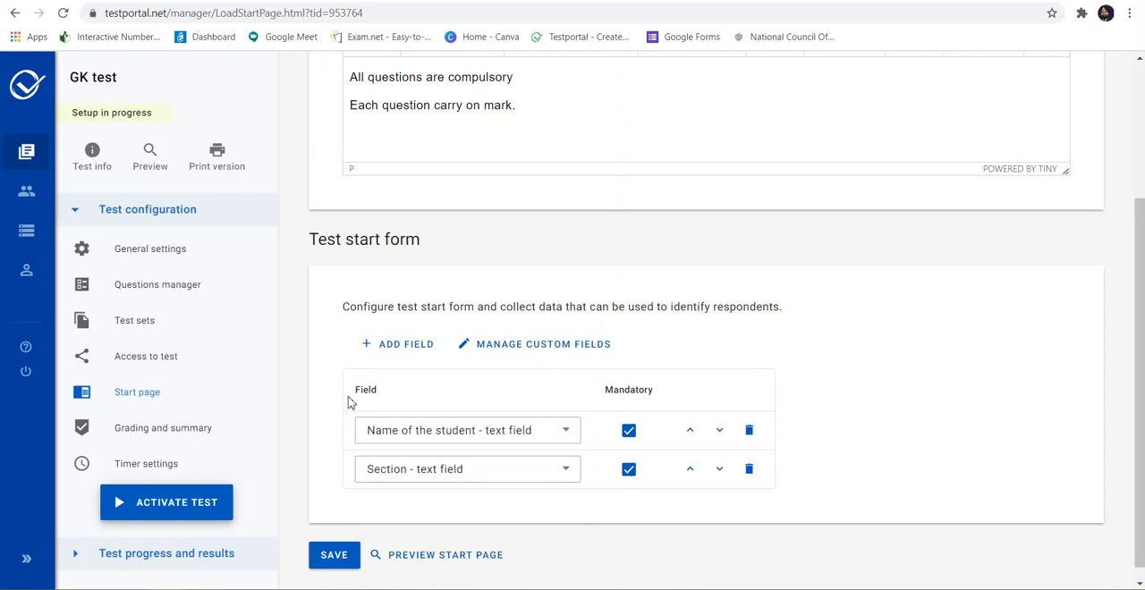
Step: Add a third start form field as a new custom field labelled "Reg. Number" with the type number
left_click(395, 353)
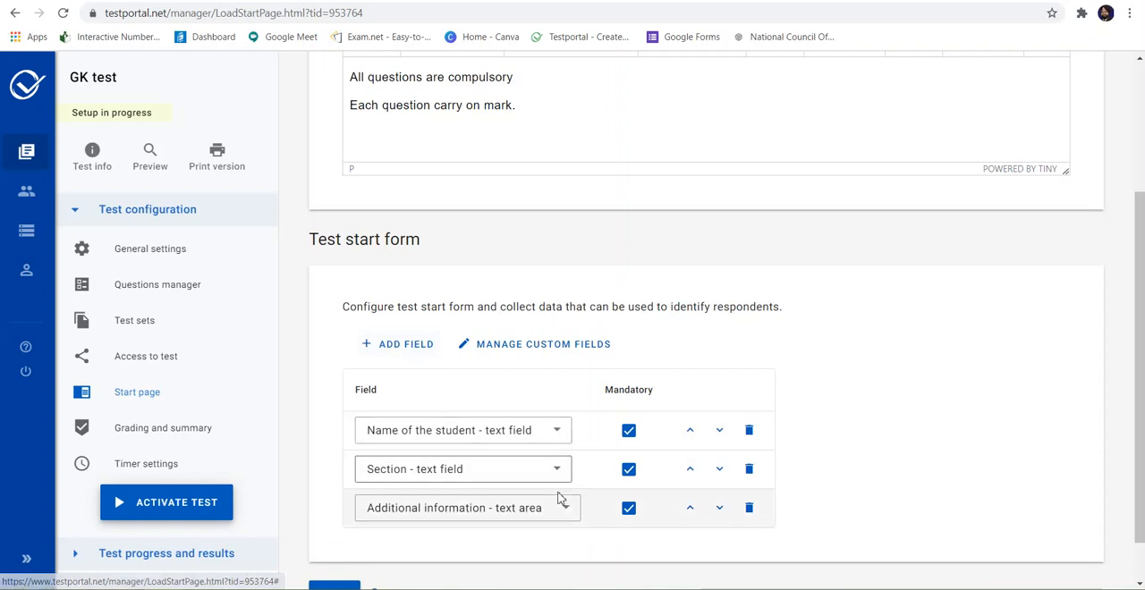
left_click(569, 509)
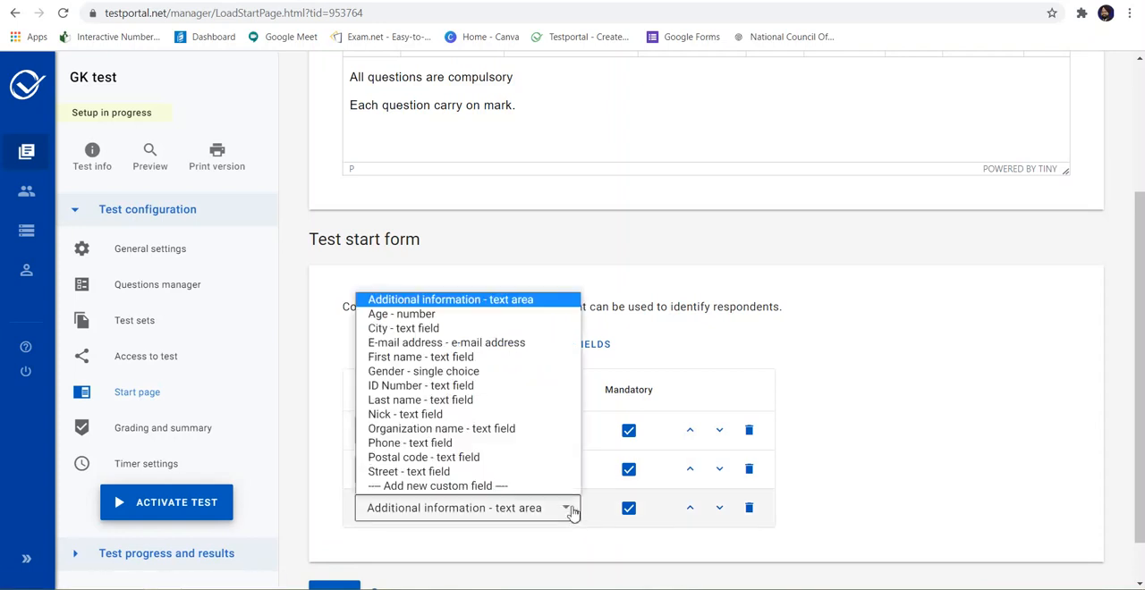
left_click(502, 486)
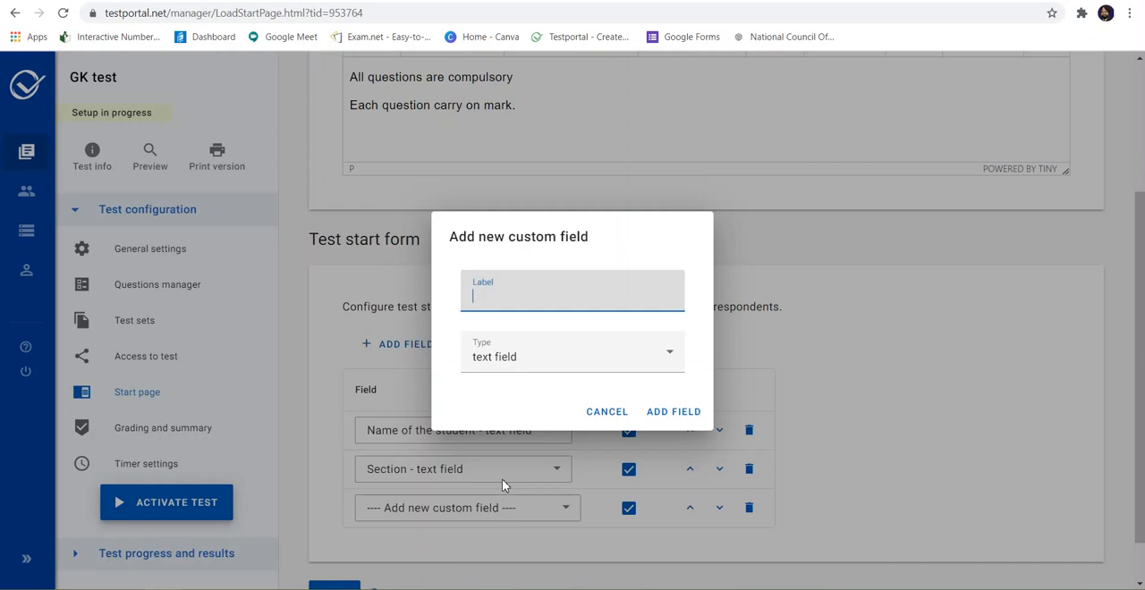
type("Reg. Number")
left_click(675, 369)
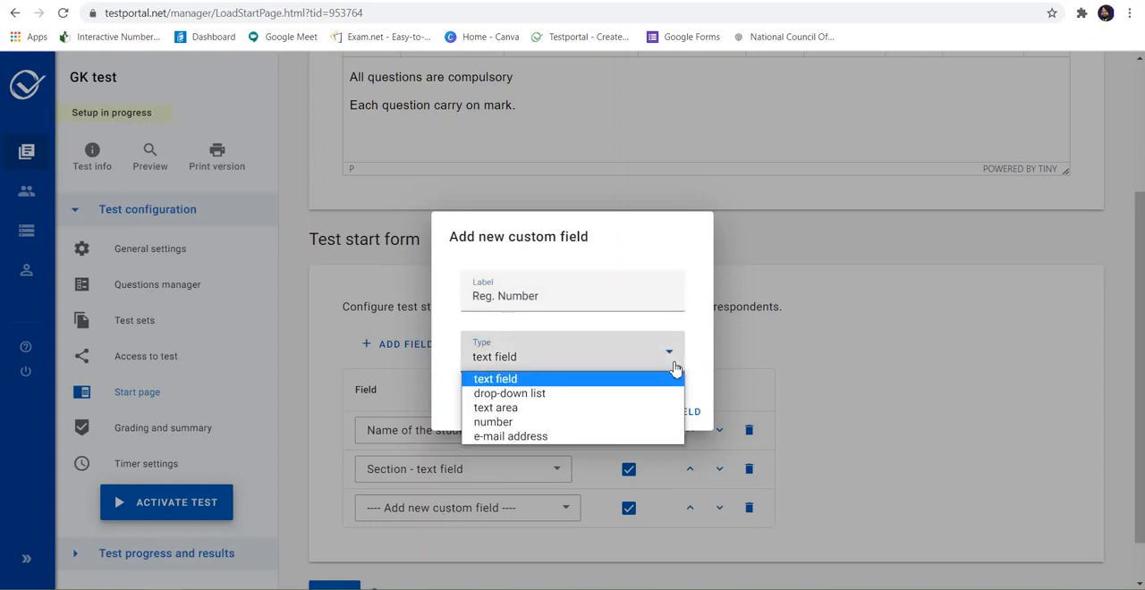
left_click(647, 425)
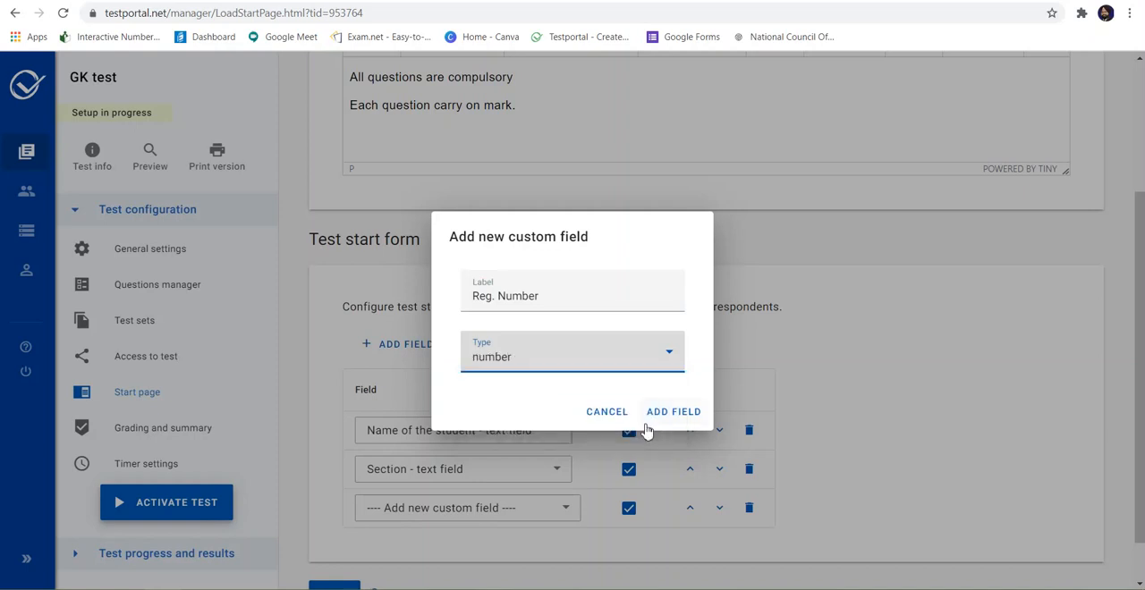
left_click(670, 414)
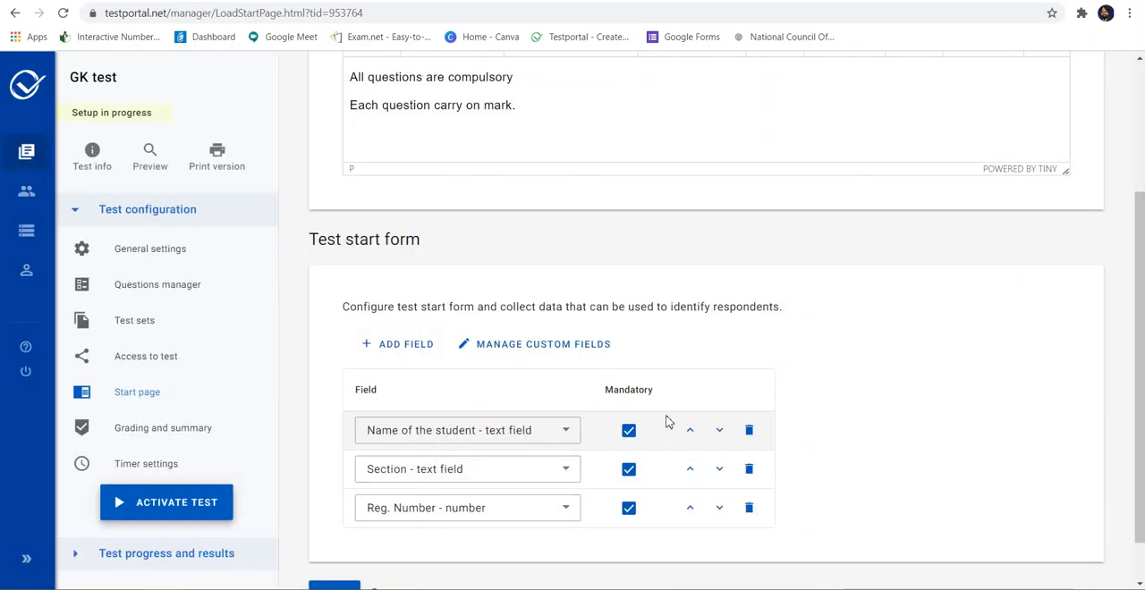
Step: Preview the start page, close the preview and save the start page settings
scroll(666, 421, "down", 1)
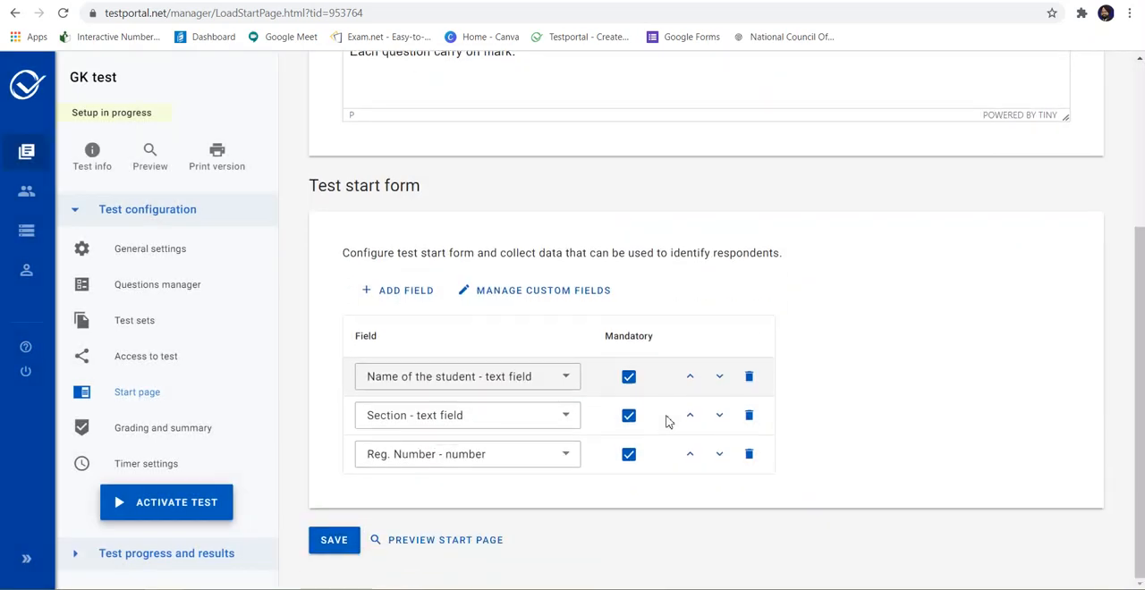
left_click(437, 540)
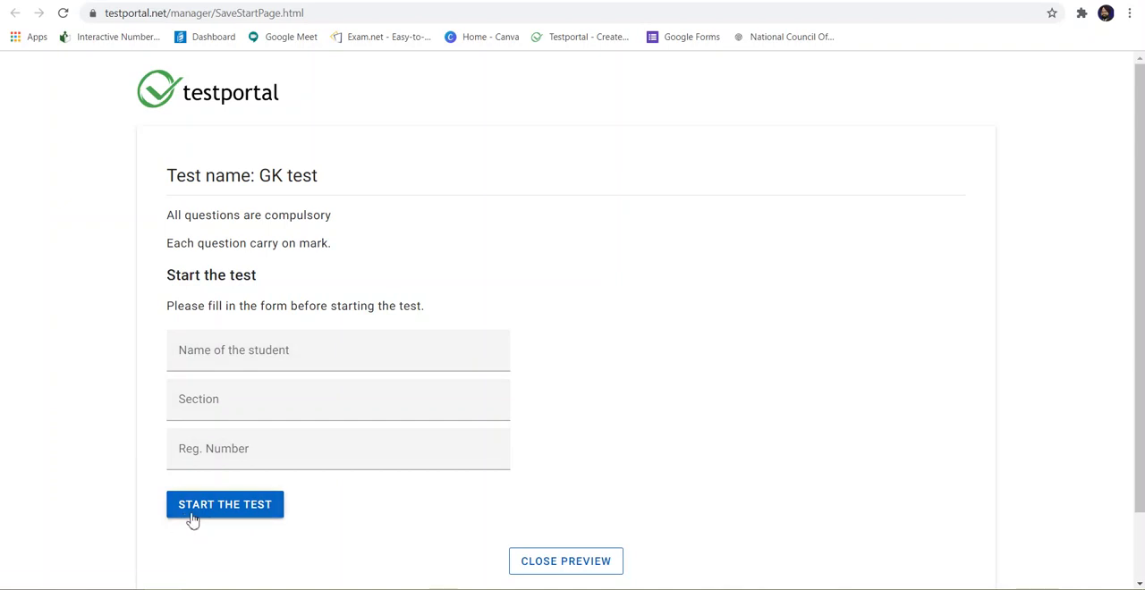
left_click(557, 562)
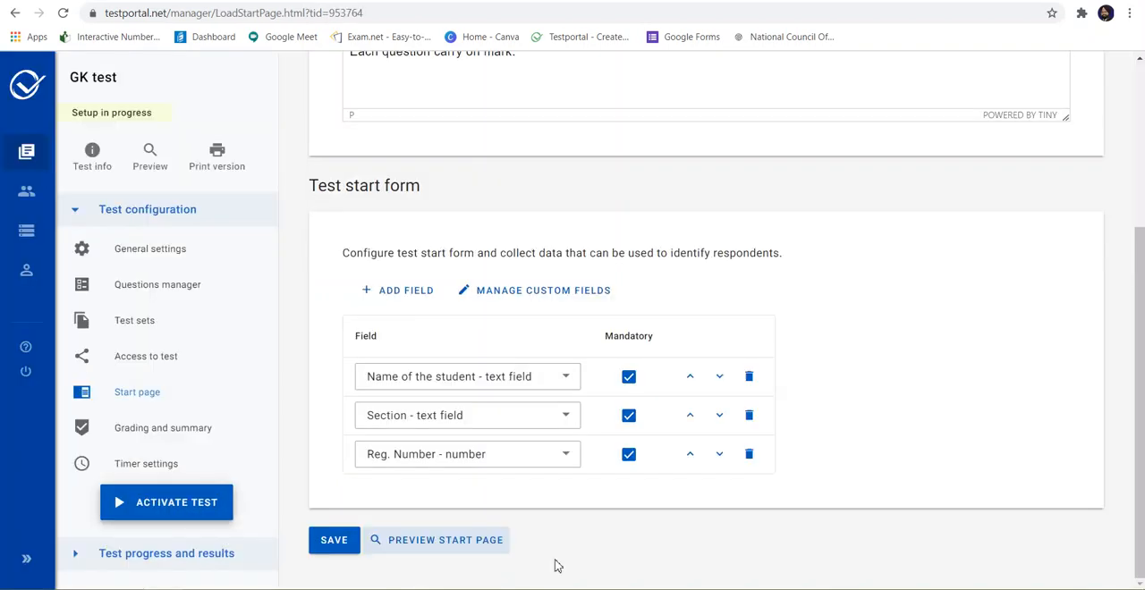
left_click(352, 547)
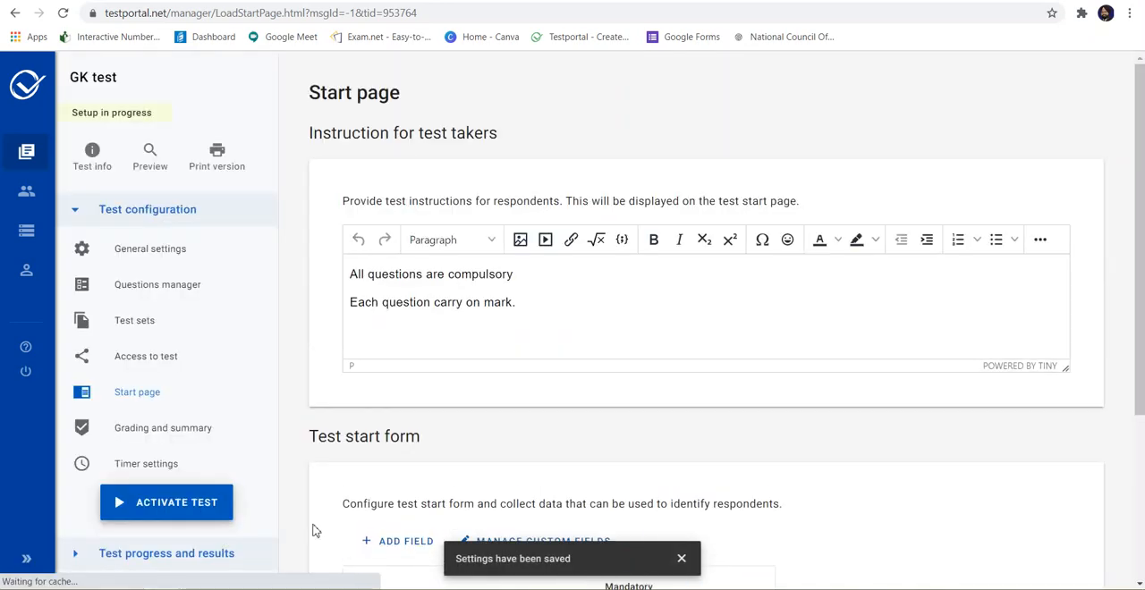
Step: Set the pass mark in the grading criteria to 40 %
left_click(167, 428)
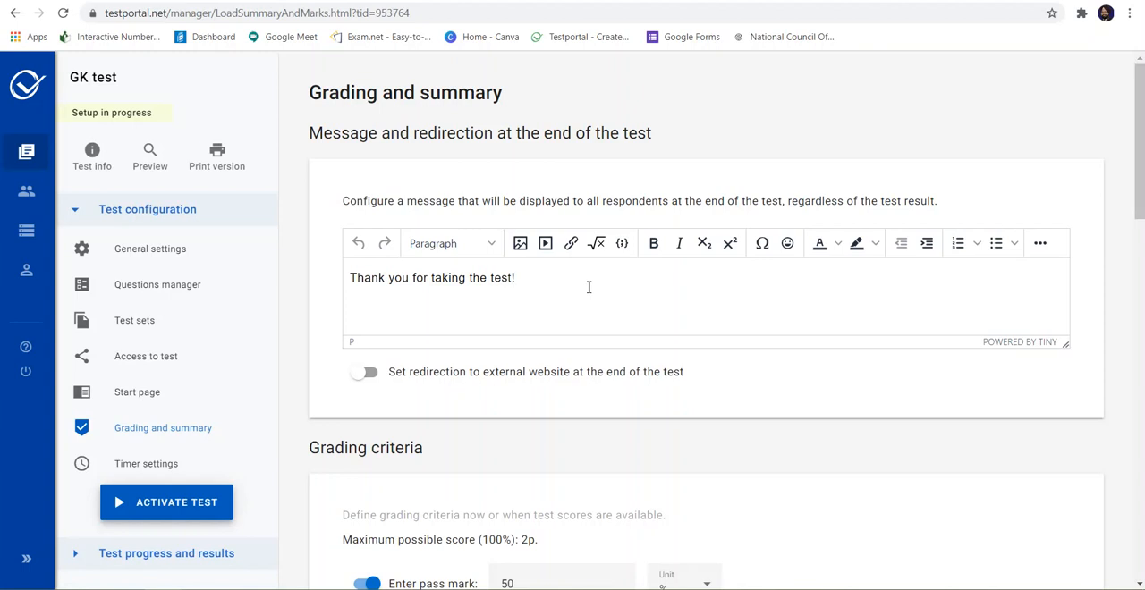
scroll(589, 287, "down", 3)
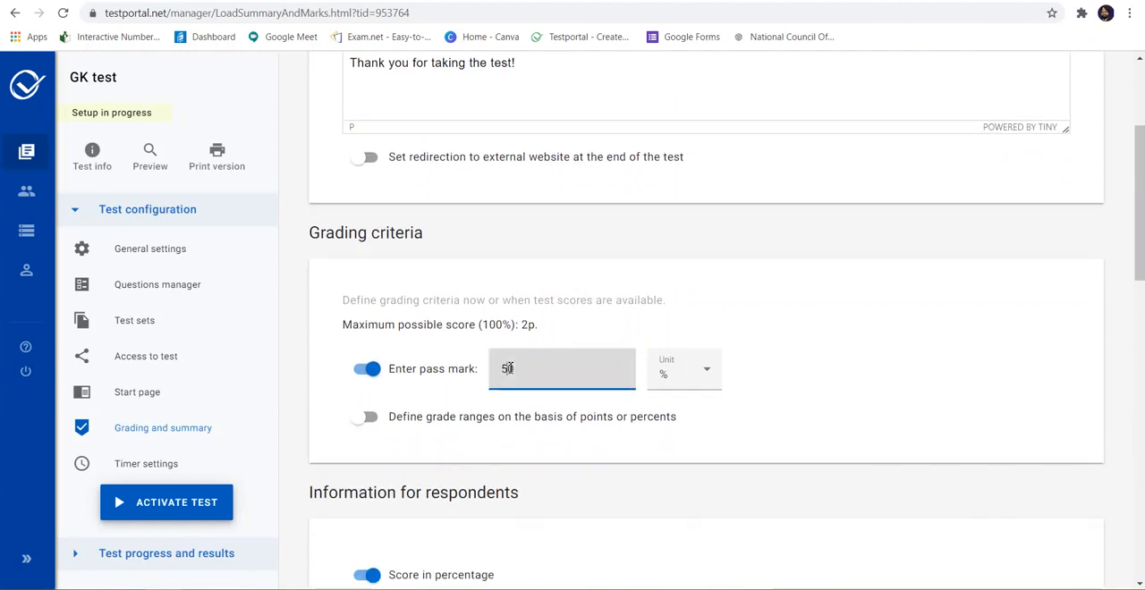
left_click(702, 371)
left_click(702, 371)
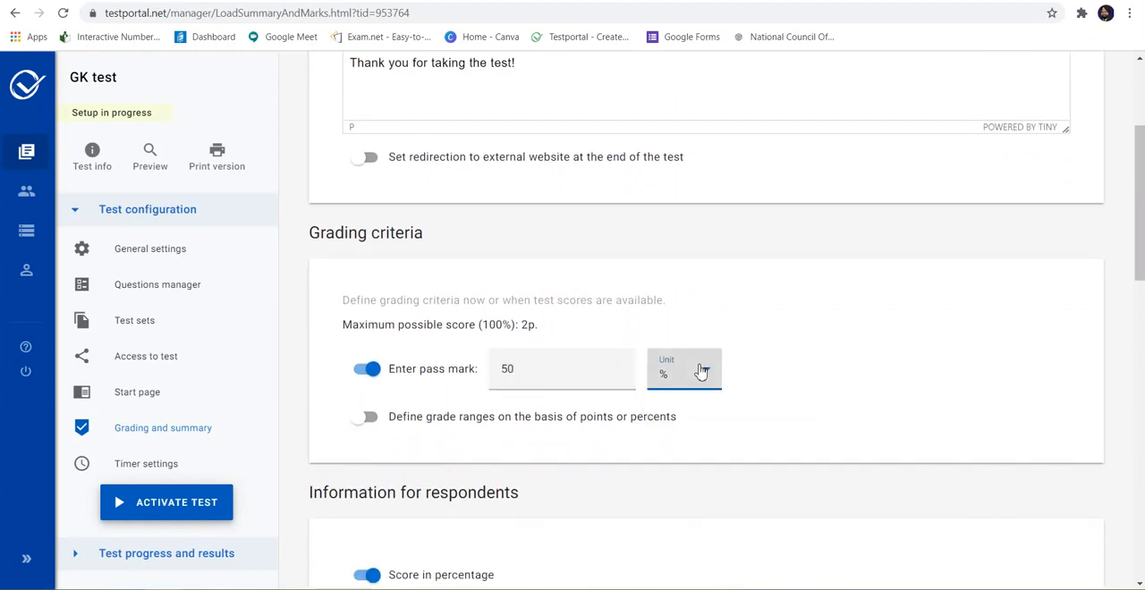
left_click(509, 370)
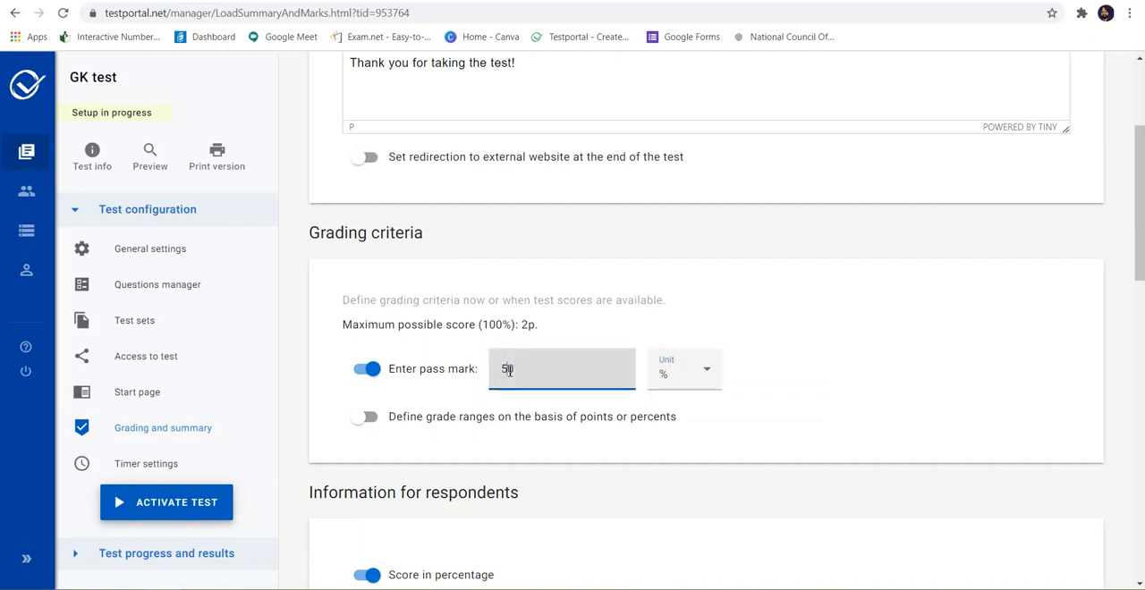
key("BackSpace")
type("4")
Step: Review the information shown to respondents and preview the last page for both passed and failed results
scroll(589, 452, "down", 3)
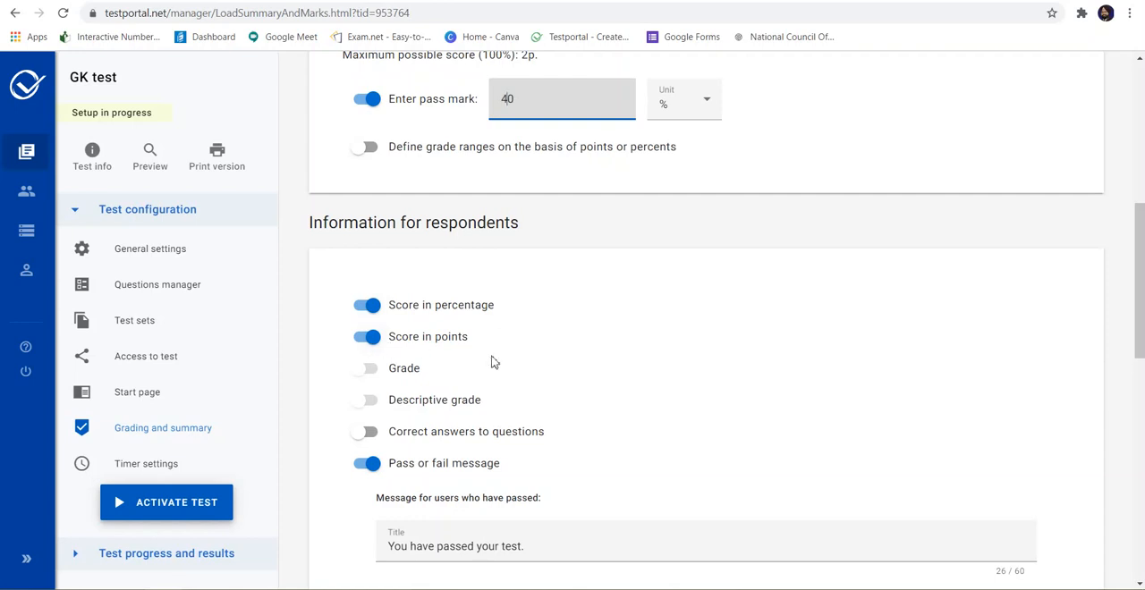
scroll(494, 362, "down", 1)
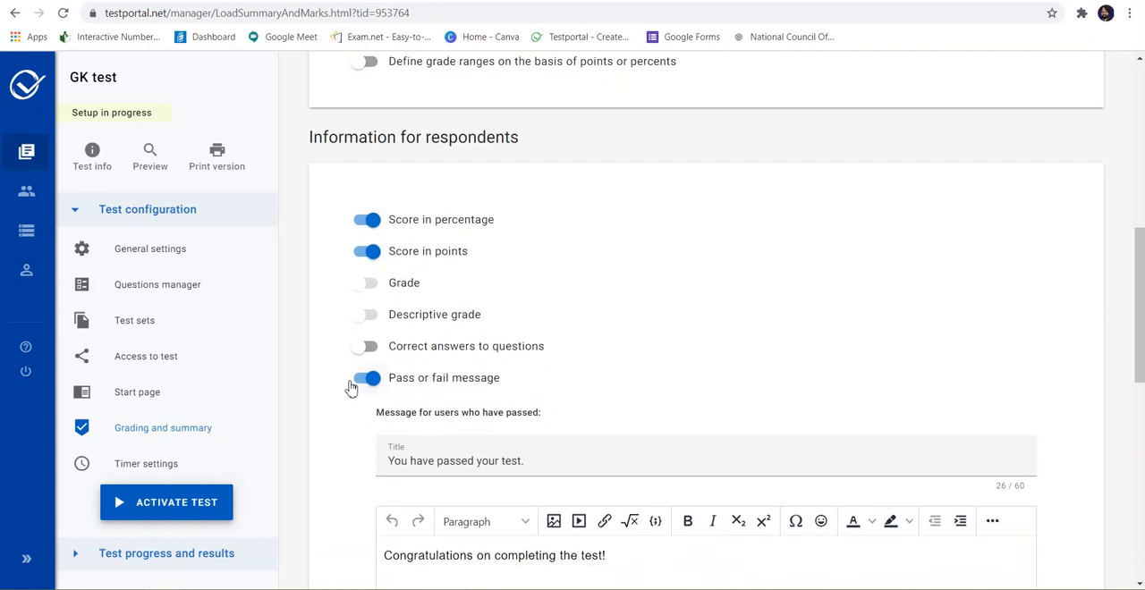
scroll(480, 405, "down", 4)
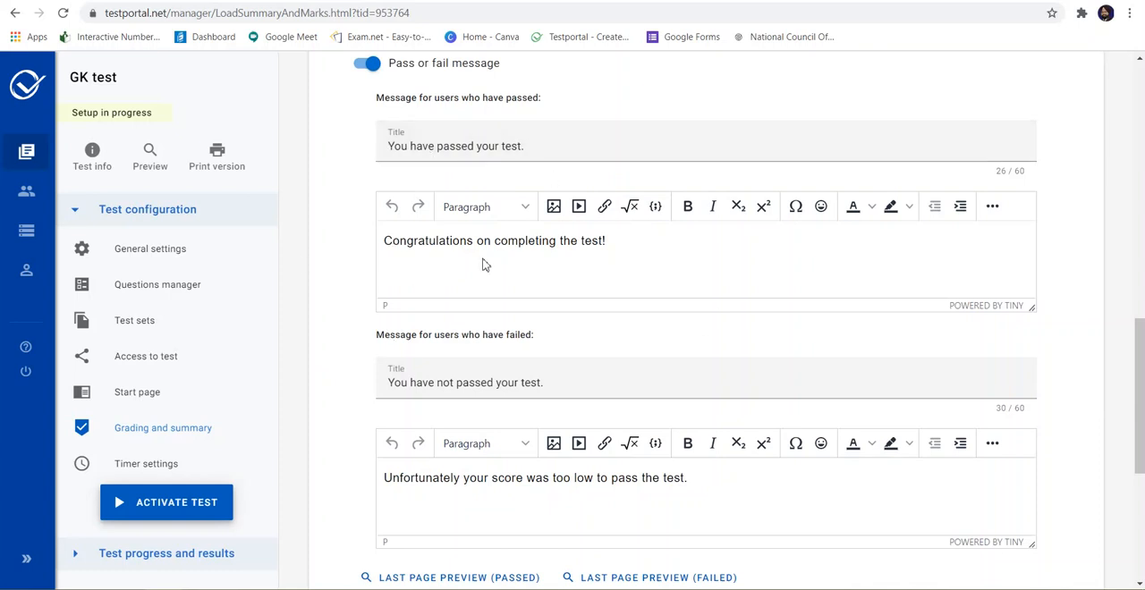
scroll(554, 294, "down", 2)
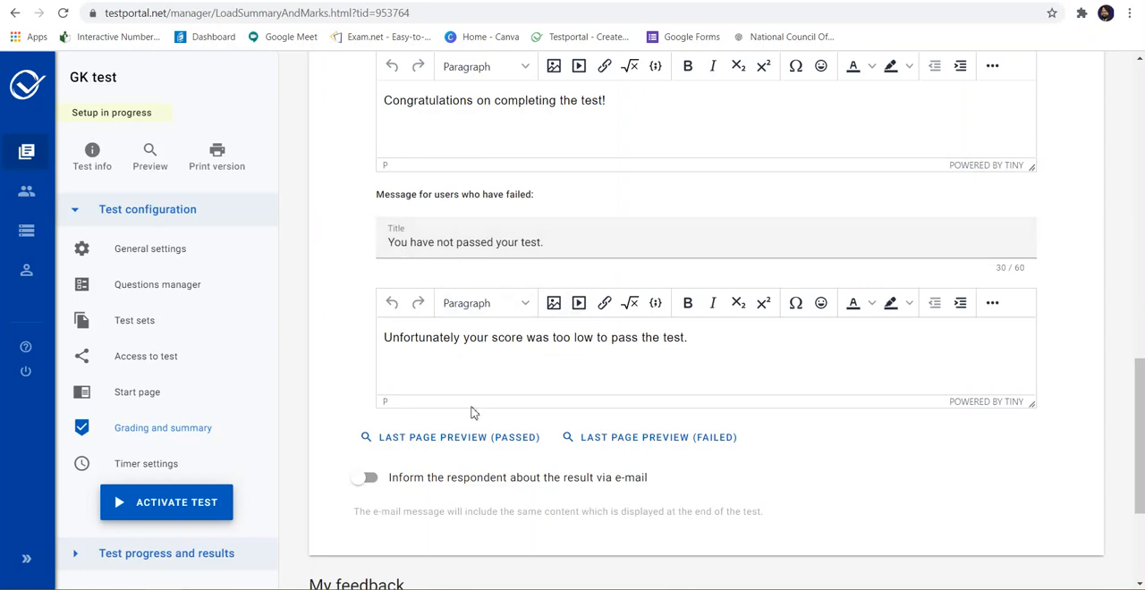
left_click(452, 435)
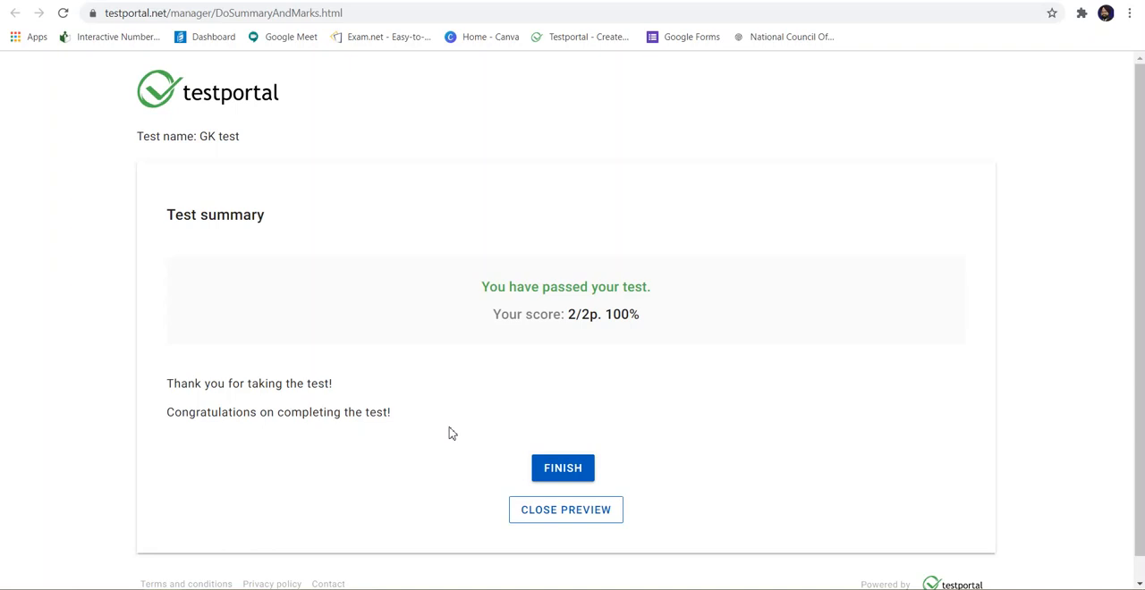
left_click(534, 513)
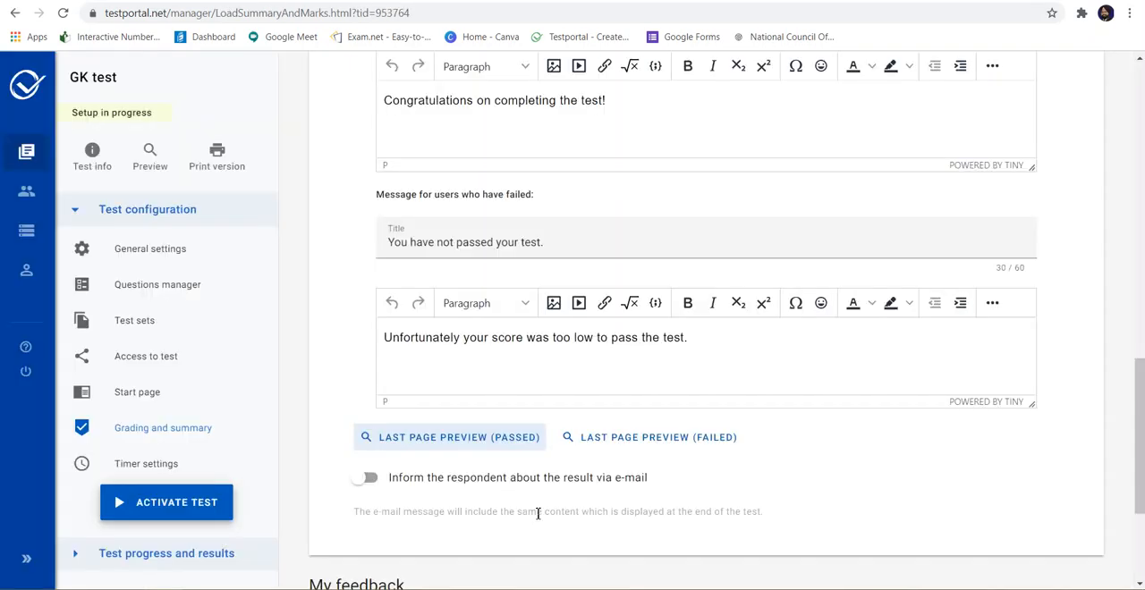
left_click(633, 438)
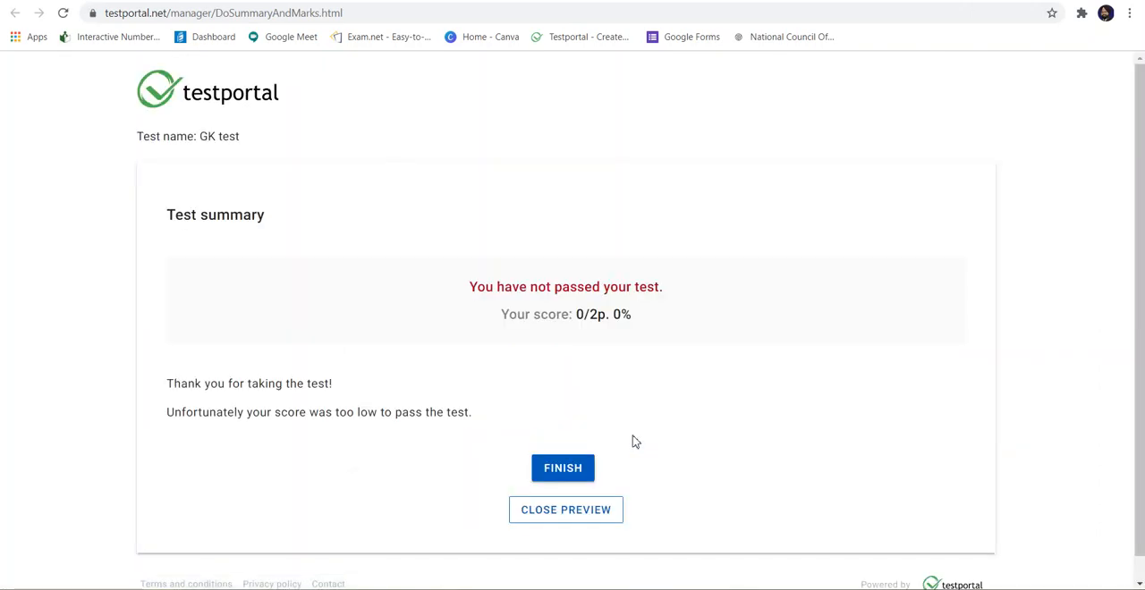
left_click(554, 517)
Step: Check the e-mail result and feedback options, and save the grading and summary settings
scroll(430, 462, "down", 1)
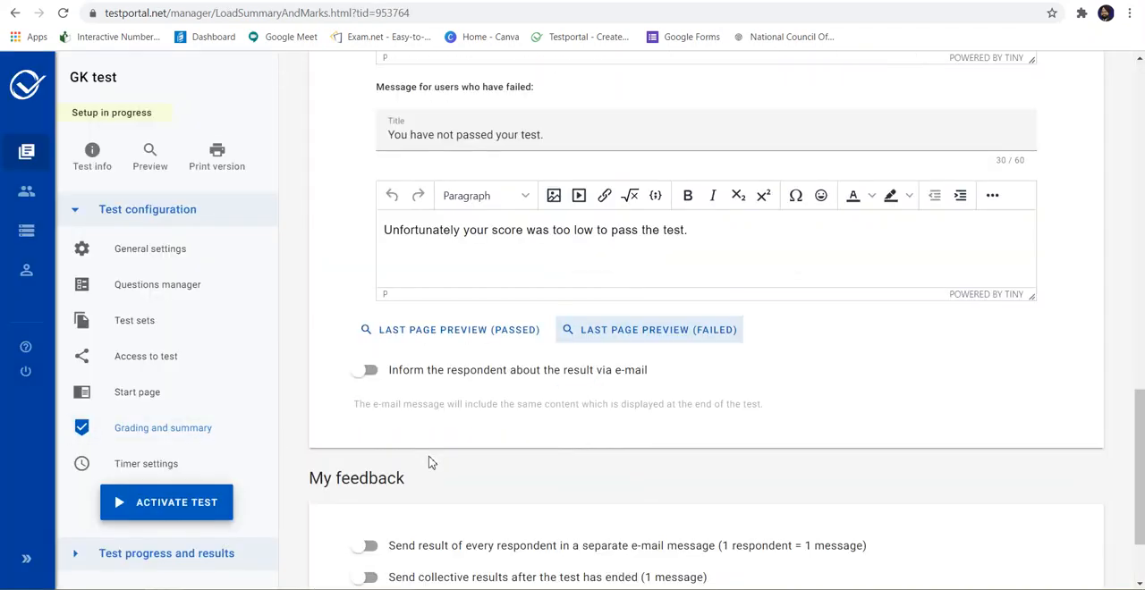
scroll(430, 462, "down", 2)
scroll(429, 461, "up", 5)
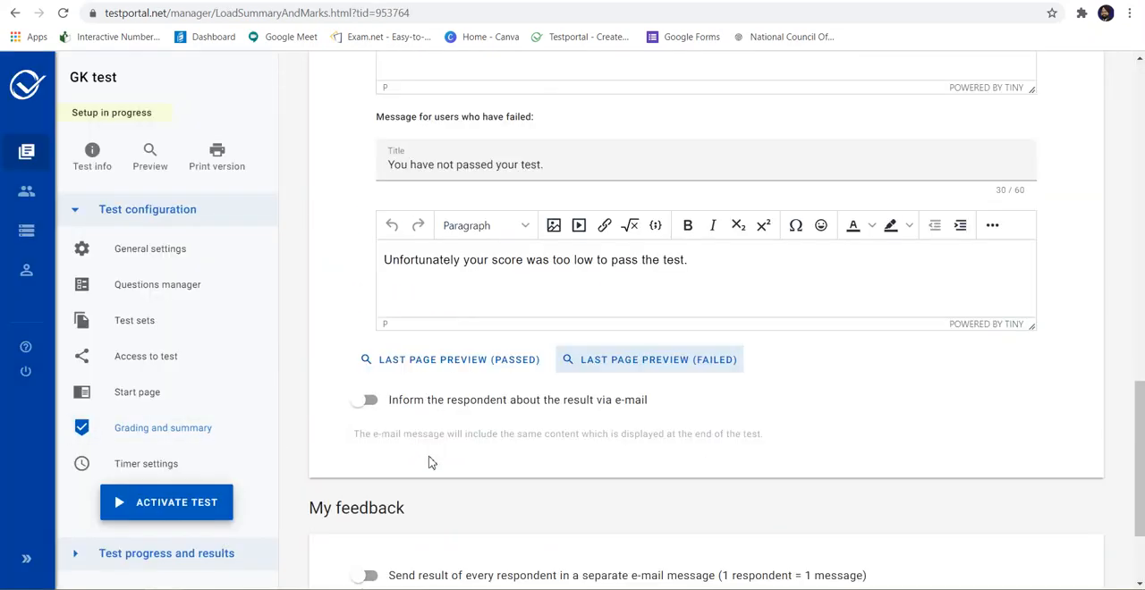
scroll(429, 457, "down", 3)
scroll(429, 457, "down", 1)
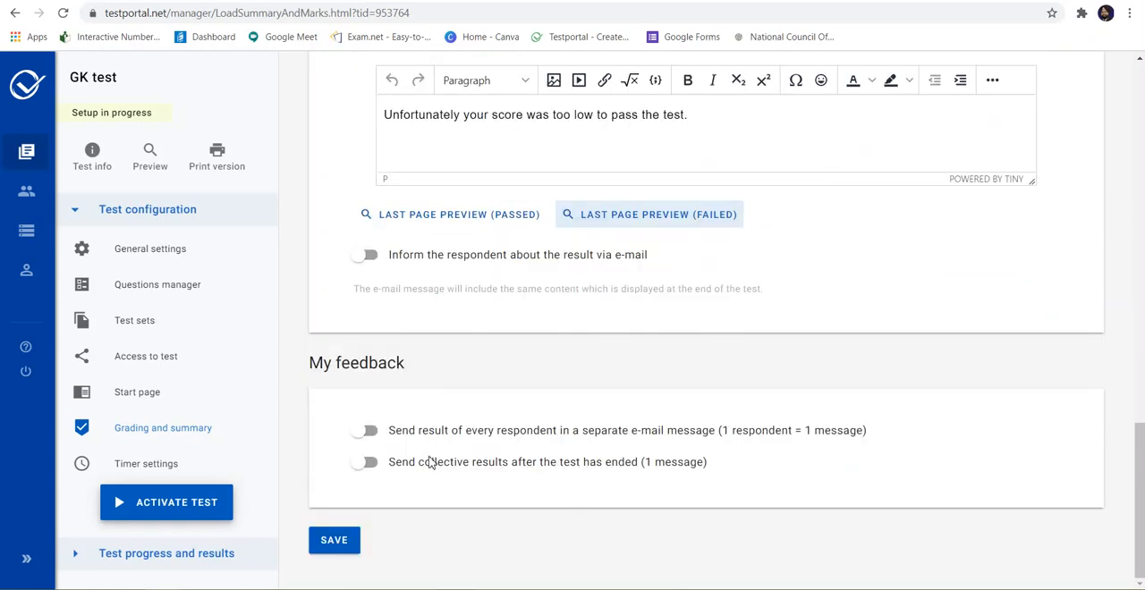
left_click(325, 541)
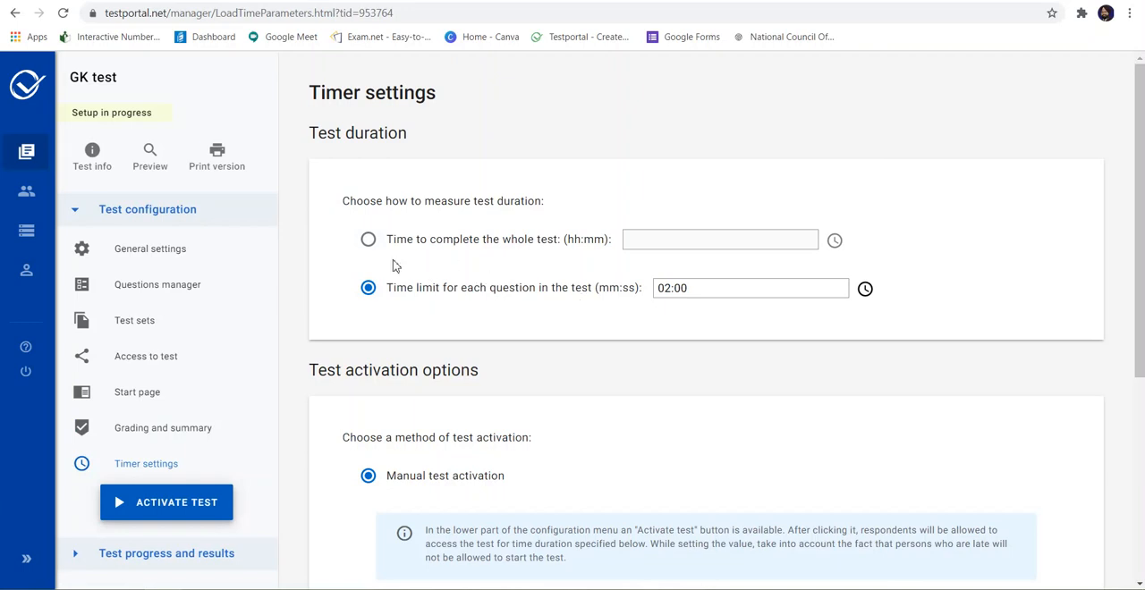
Step: Measure the test duration by the time to complete the whole test and set it to 00:30
left_click(368, 240)
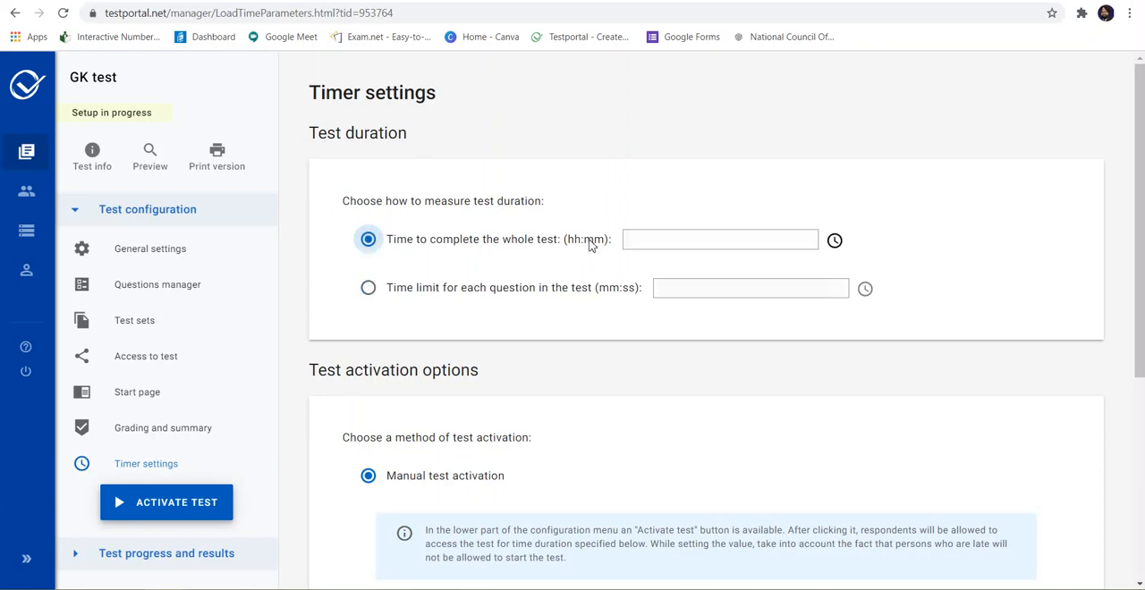
left_click(658, 243)
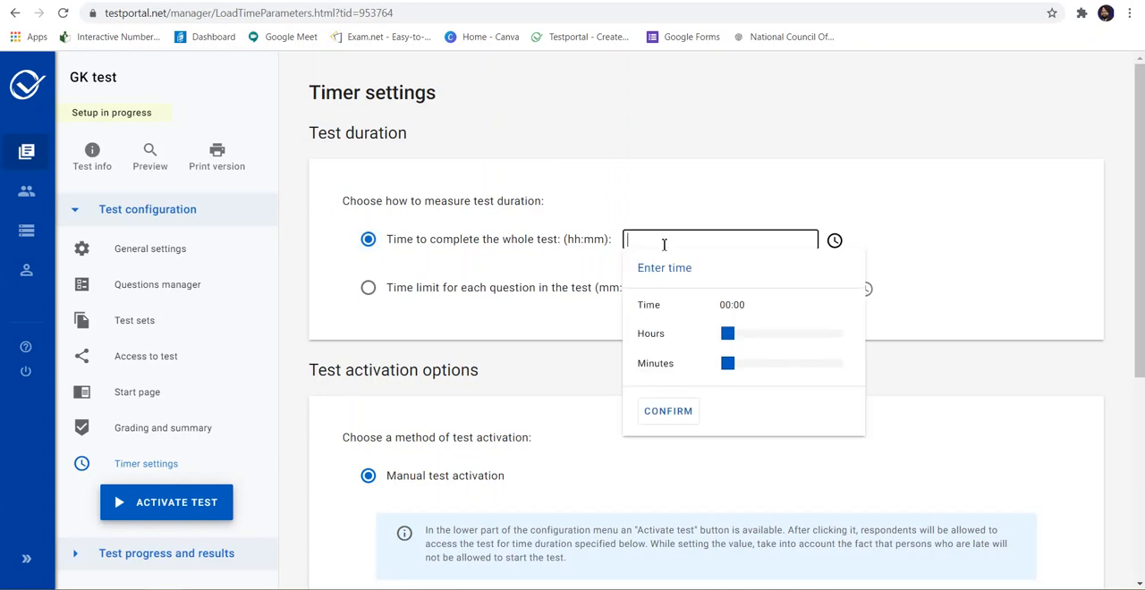
type("00:30")
left_click(667, 412)
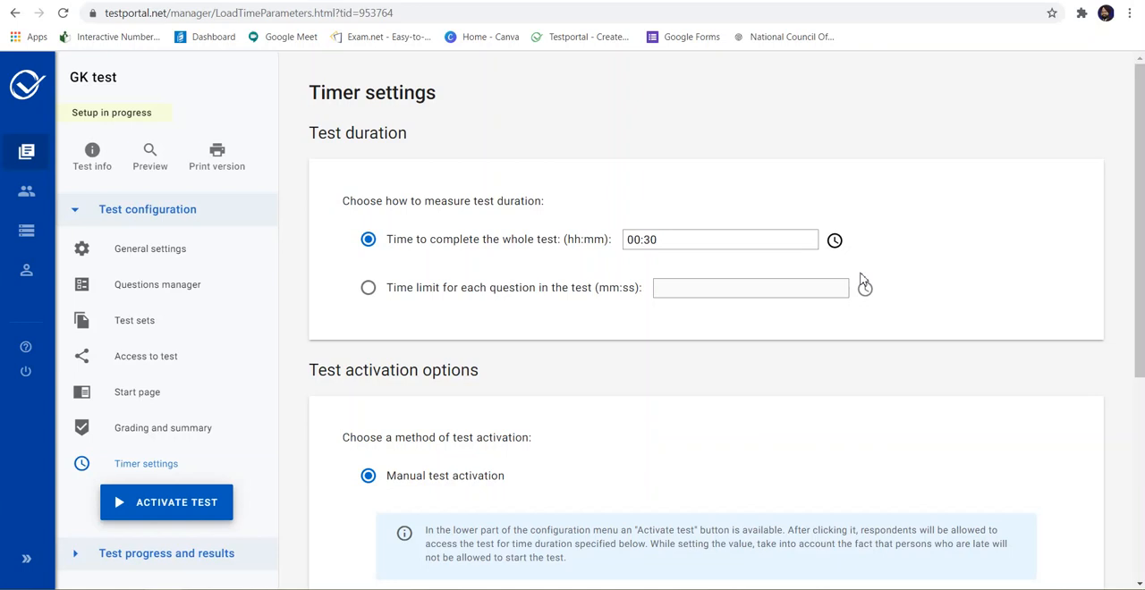
Step: Choose activation in a given time period and set the test activation date to 05.08.2020 10:15
scroll(863, 279, "down", 2)
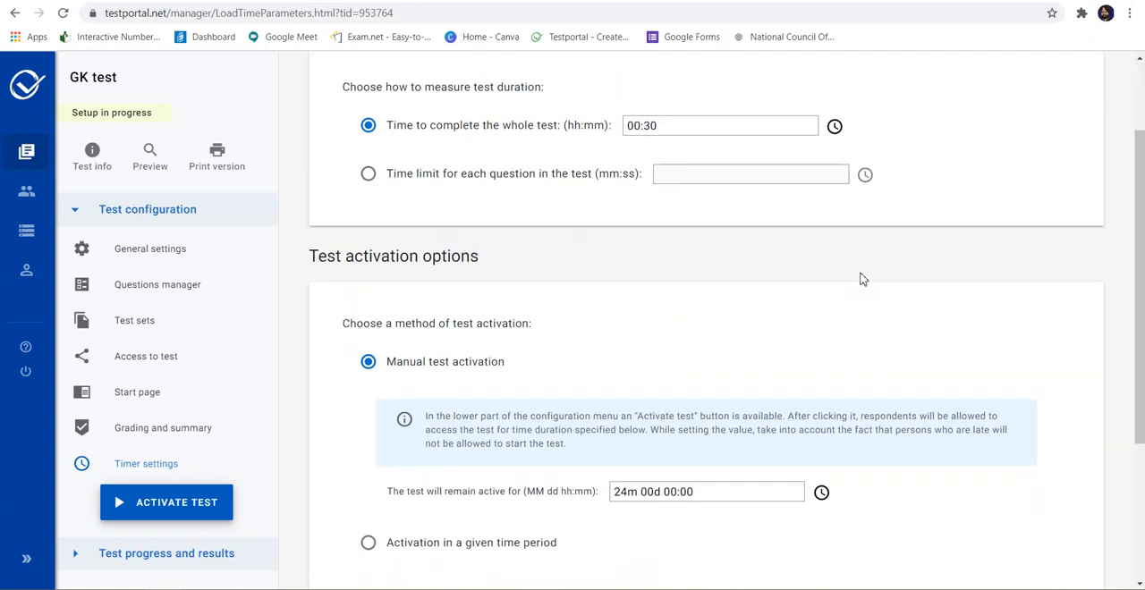
scroll(861, 279, "down", 2)
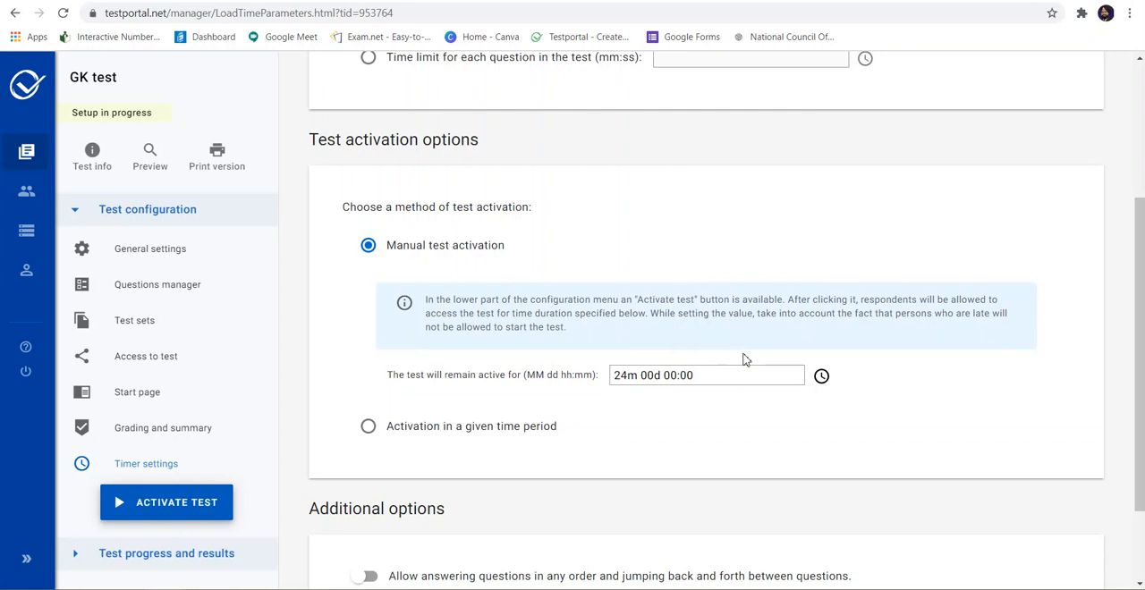
left_click(369, 427)
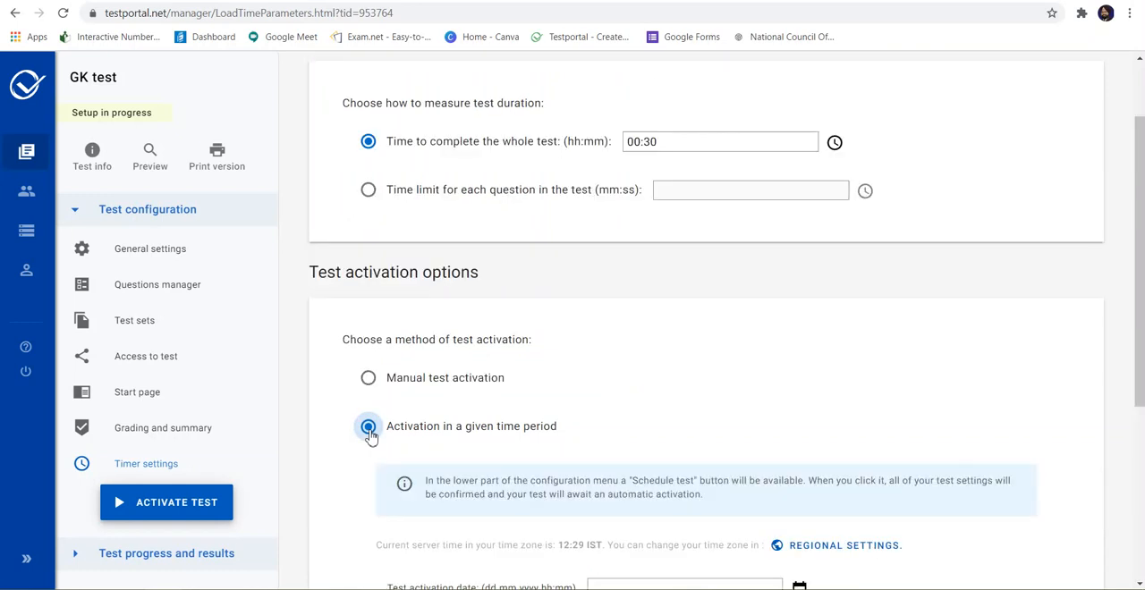
scroll(588, 474, "down", 2)
scroll(588, 474, "down", 2)
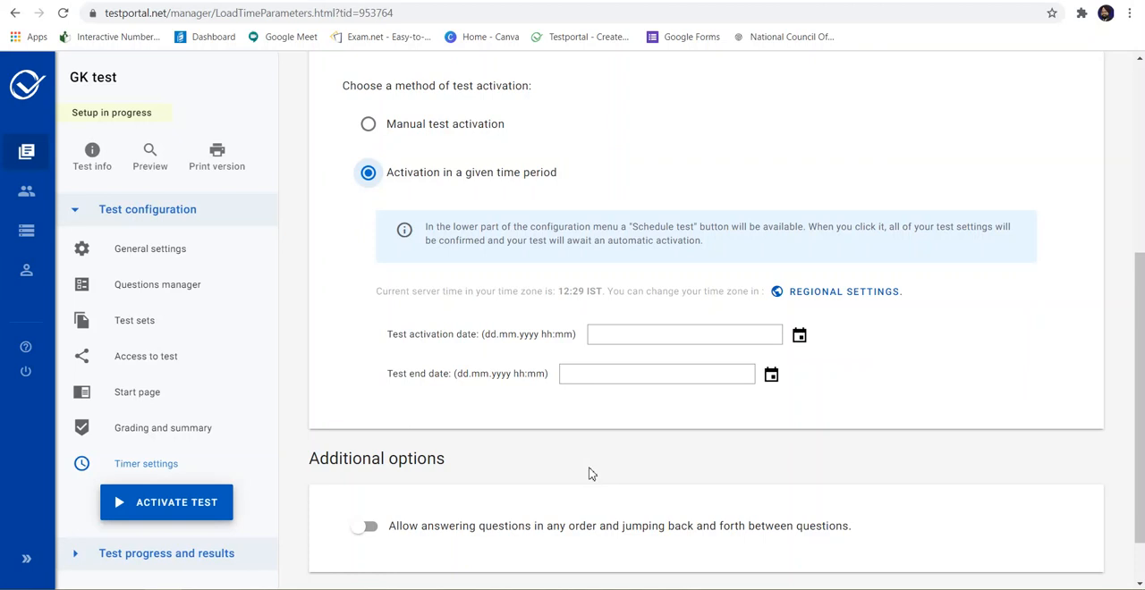
left_click(798, 336)
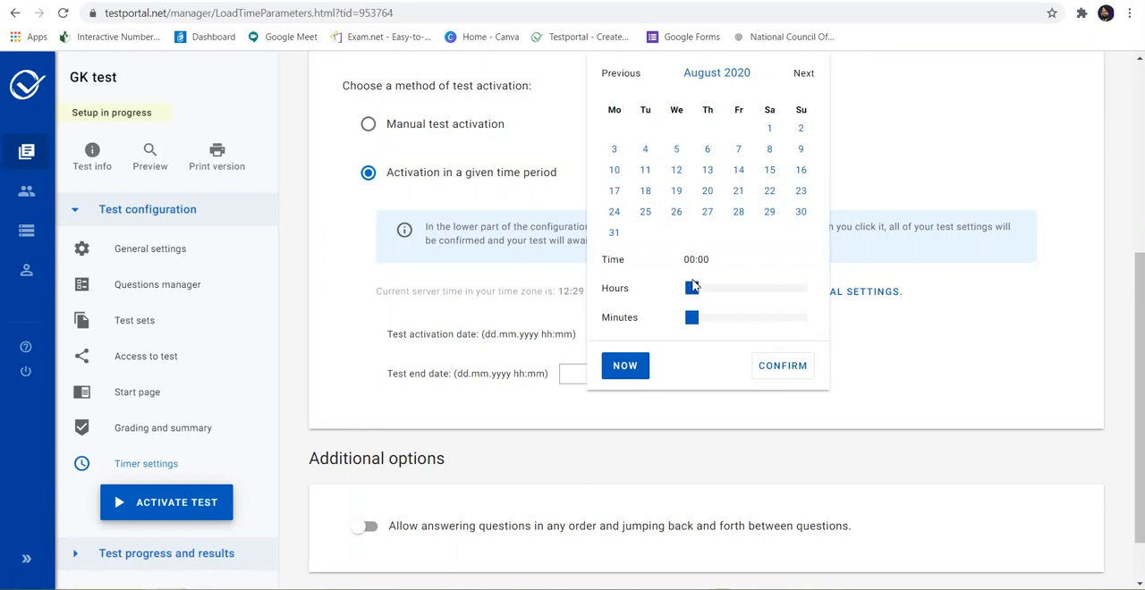
left_click_drag(696, 293, 750, 287)
left_click_drag(695, 327, 724, 330)
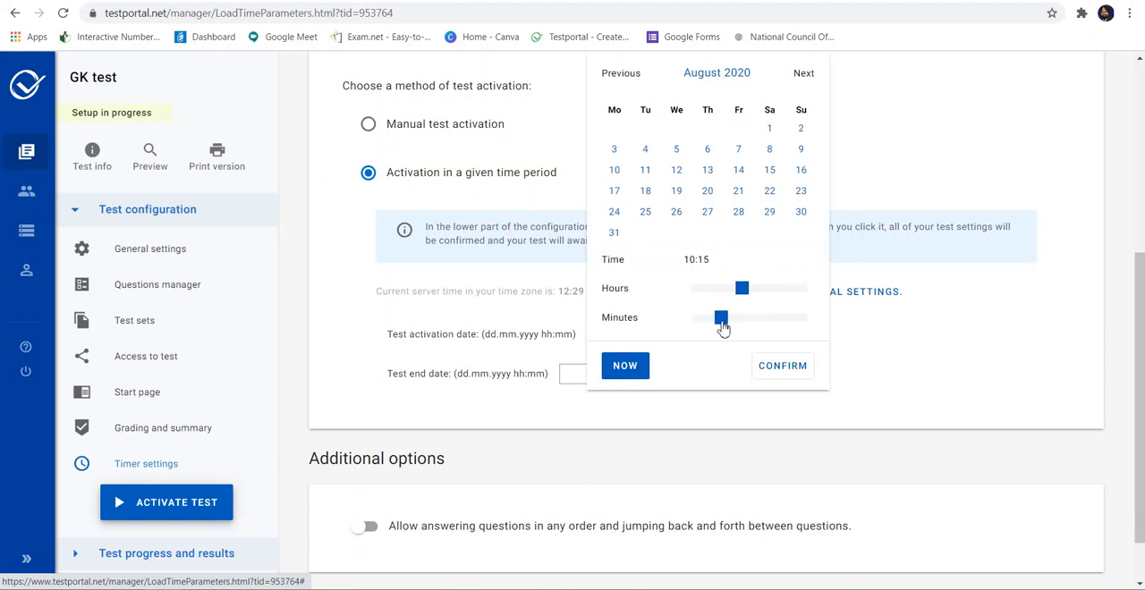
left_click(780, 365)
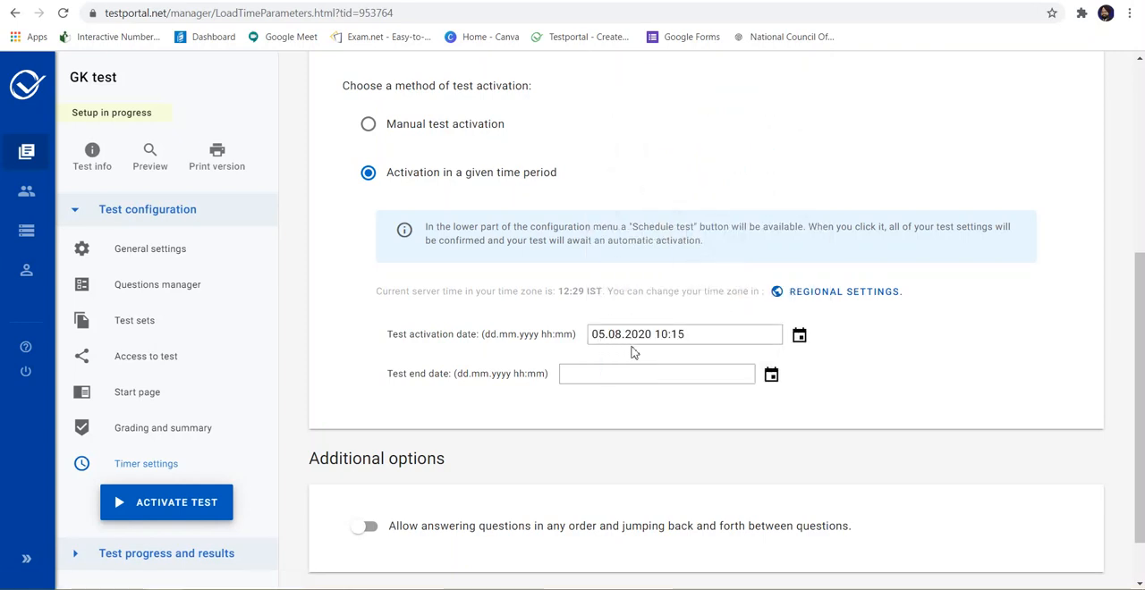
left_click(655, 342)
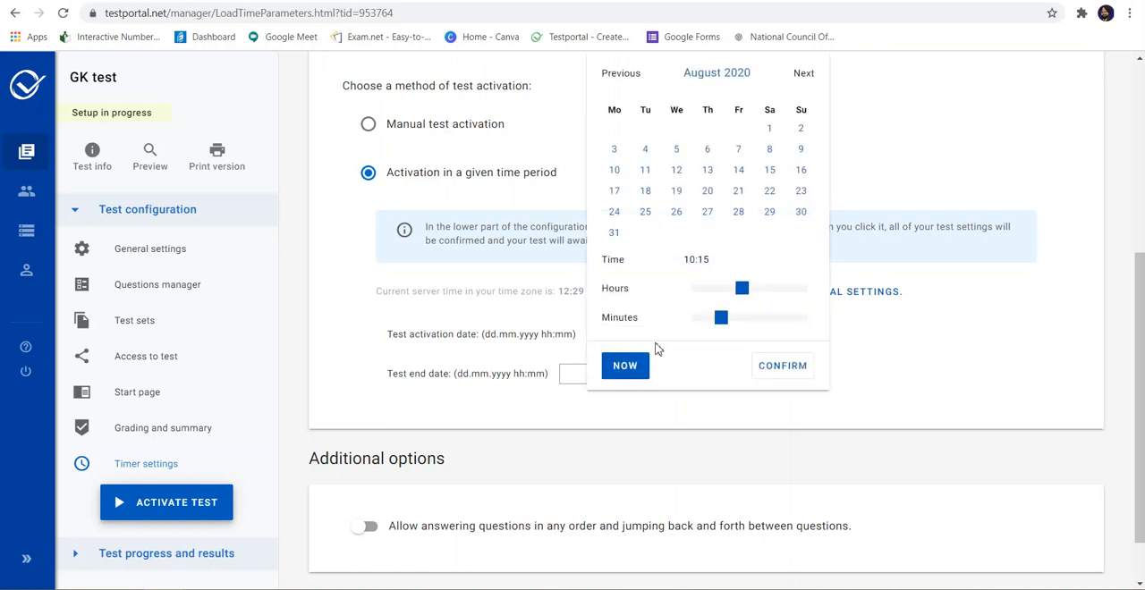
left_click(776, 368)
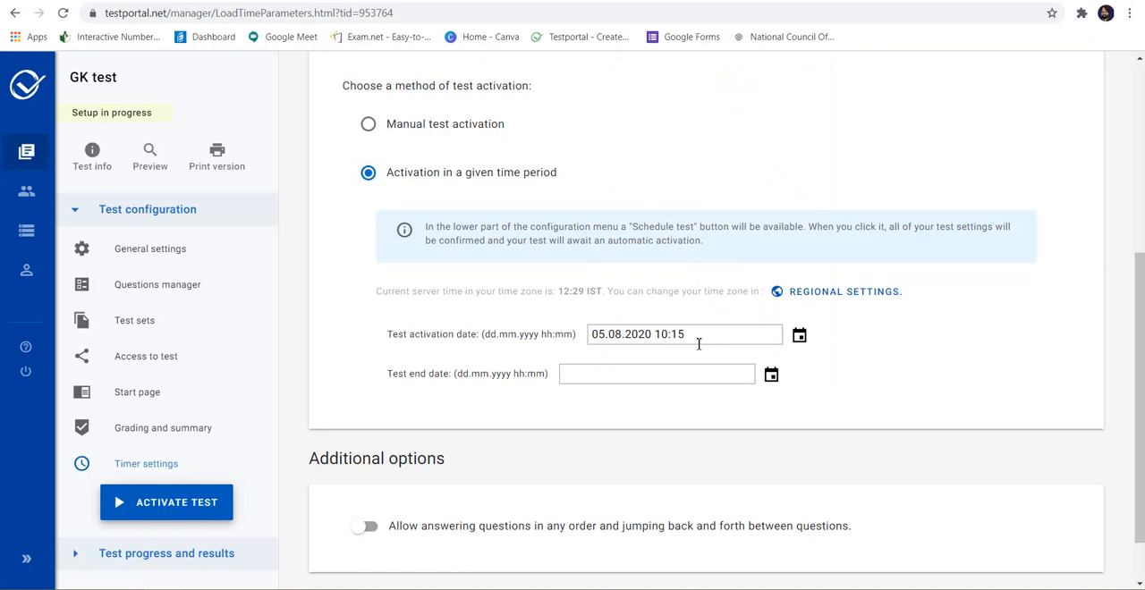
Step: Set the test end date to 05.08.2020 12:15
left_click(771, 375)
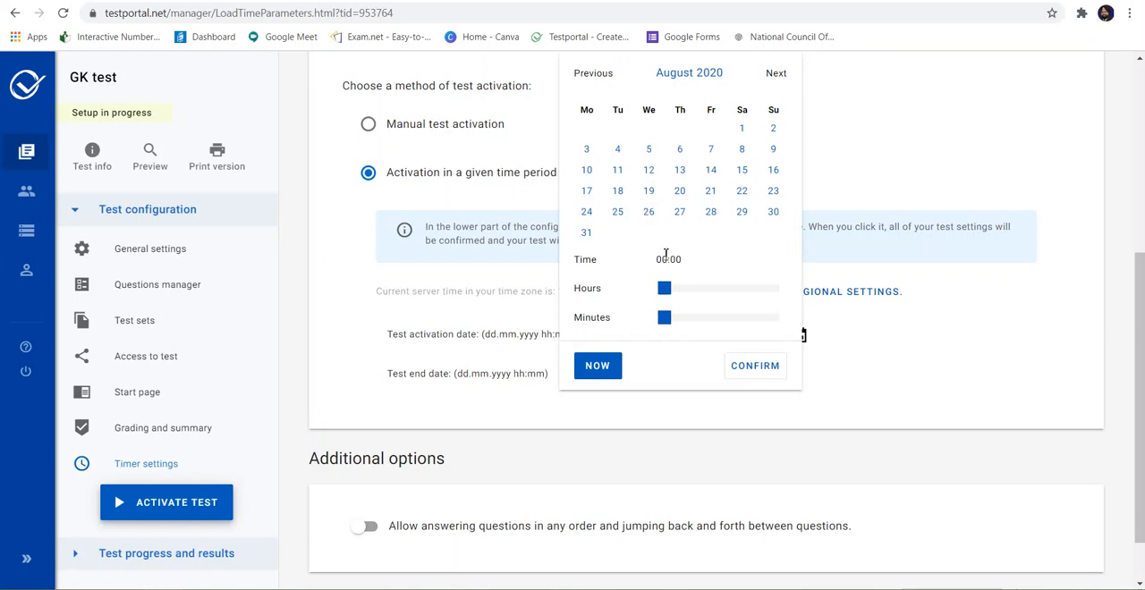
left_click_drag(666, 295, 726, 292)
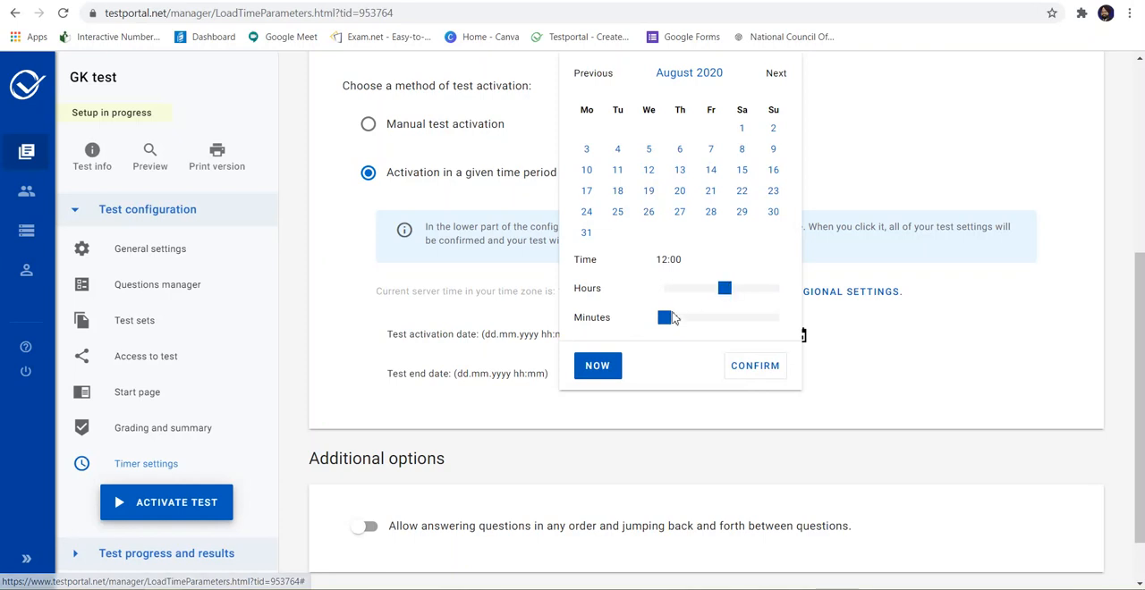
left_click_drag(664, 318, 697, 324)
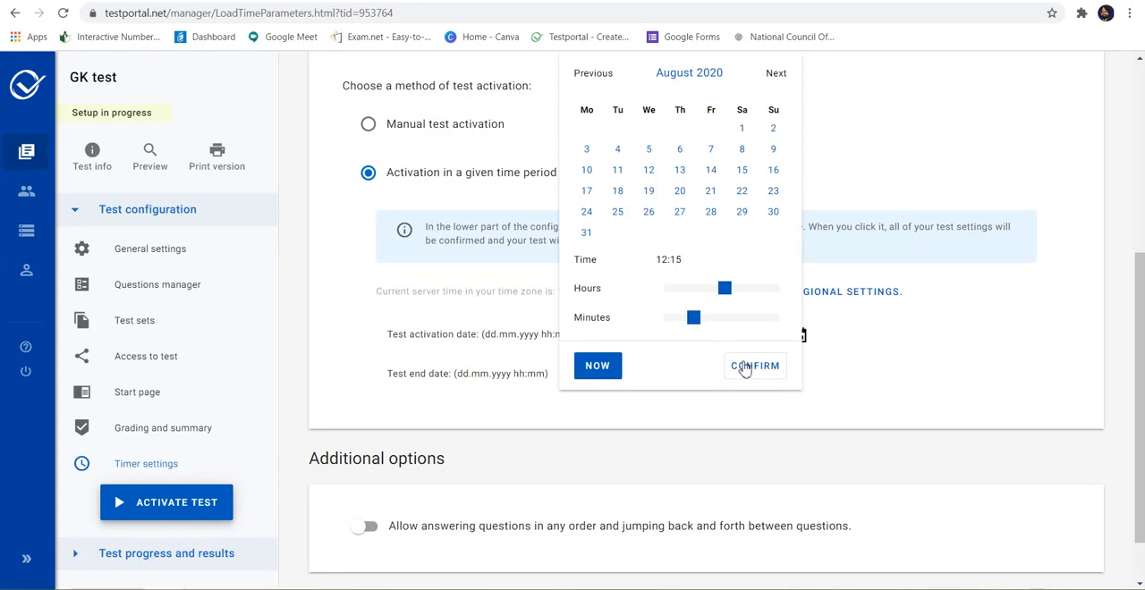
left_click(743, 366)
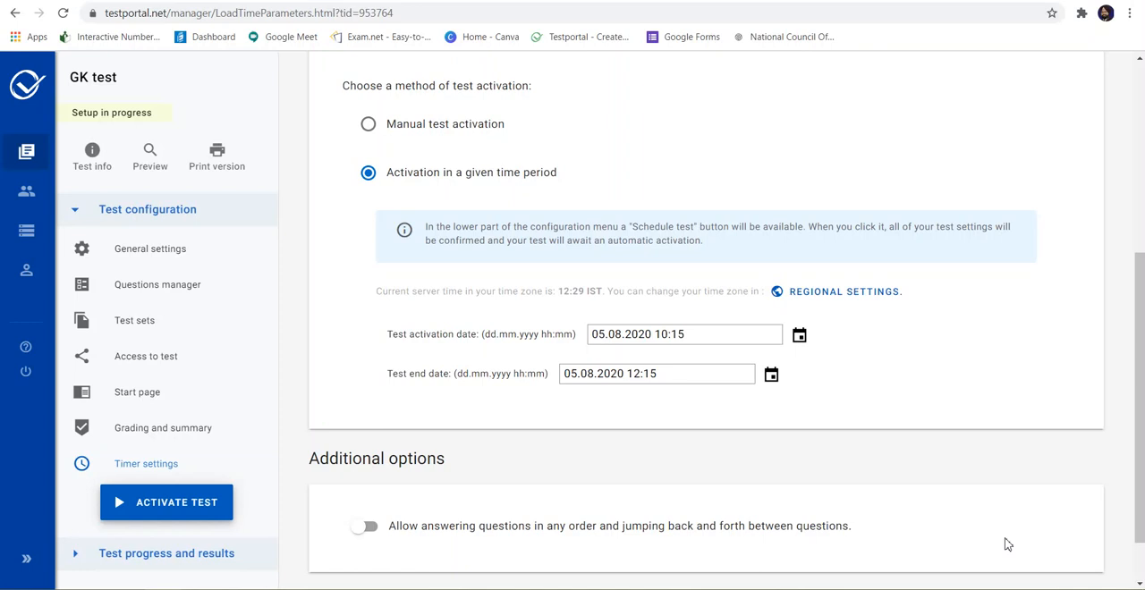
Step: Allow answering questions in any order and jumping back and forth, and save the timer settings
scroll(1007, 545, "down", 1)
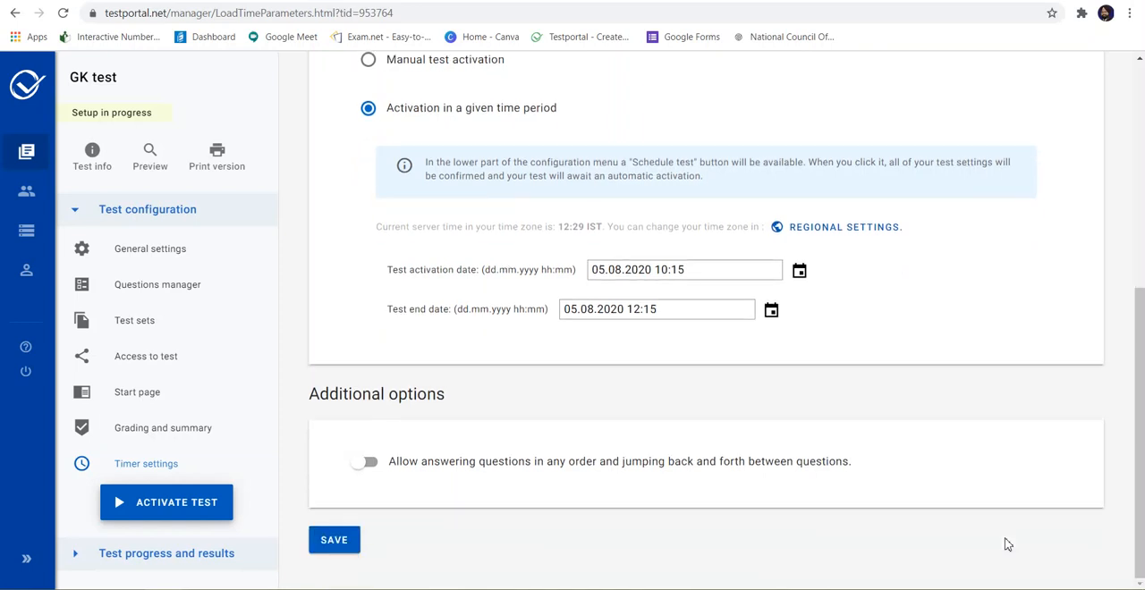
left_click(367, 462)
left_click(327, 540)
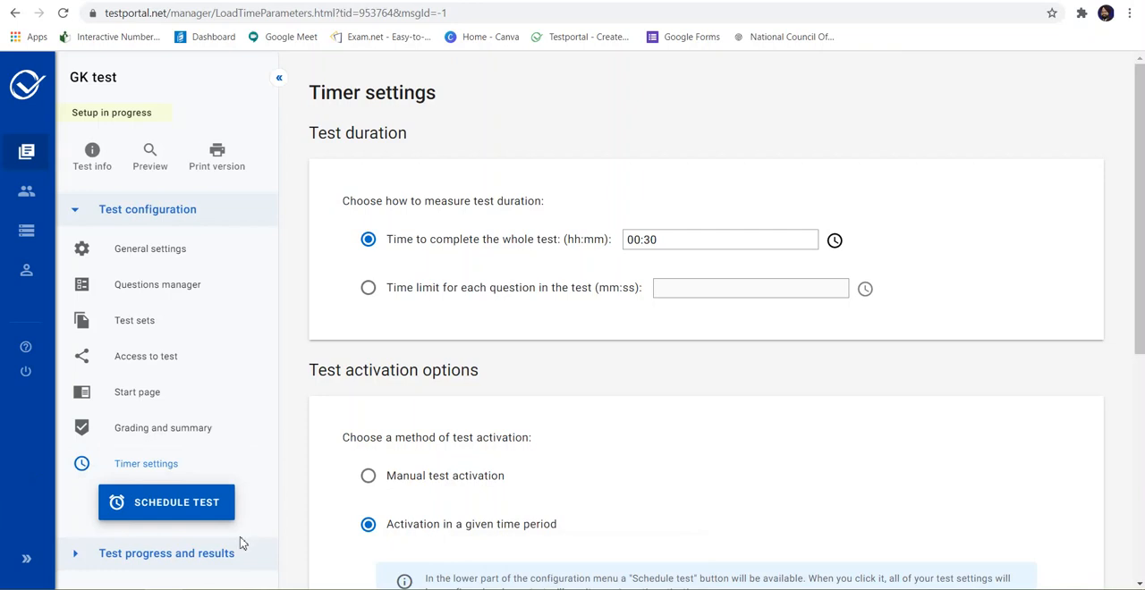
Step: Schedule the GK test for automatic activation and confirm the scheduling
left_click(179, 514)
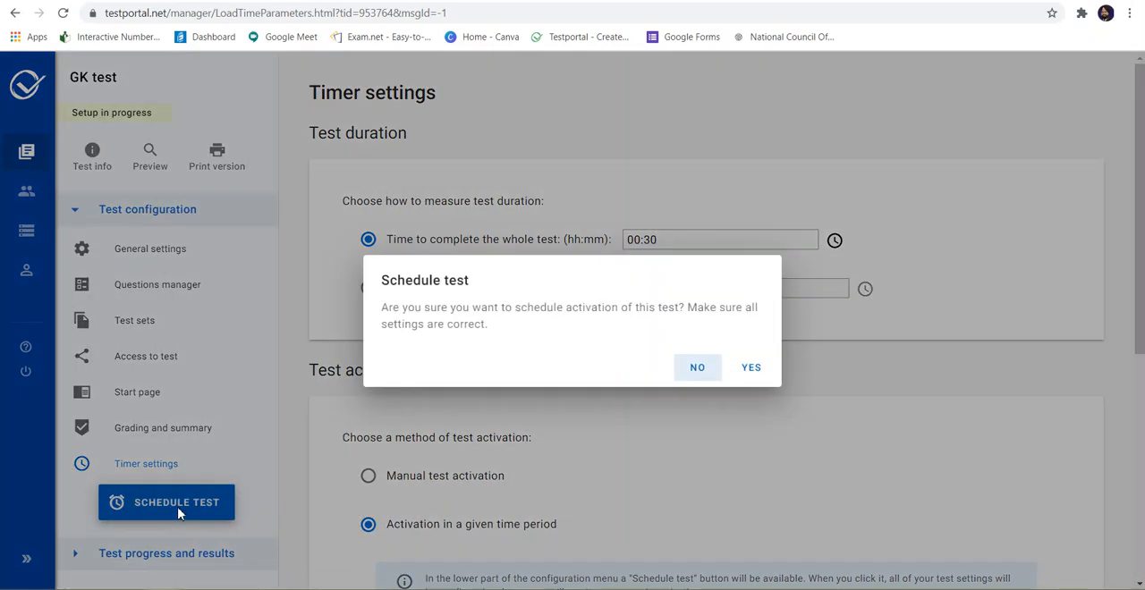
left_click(751, 367)
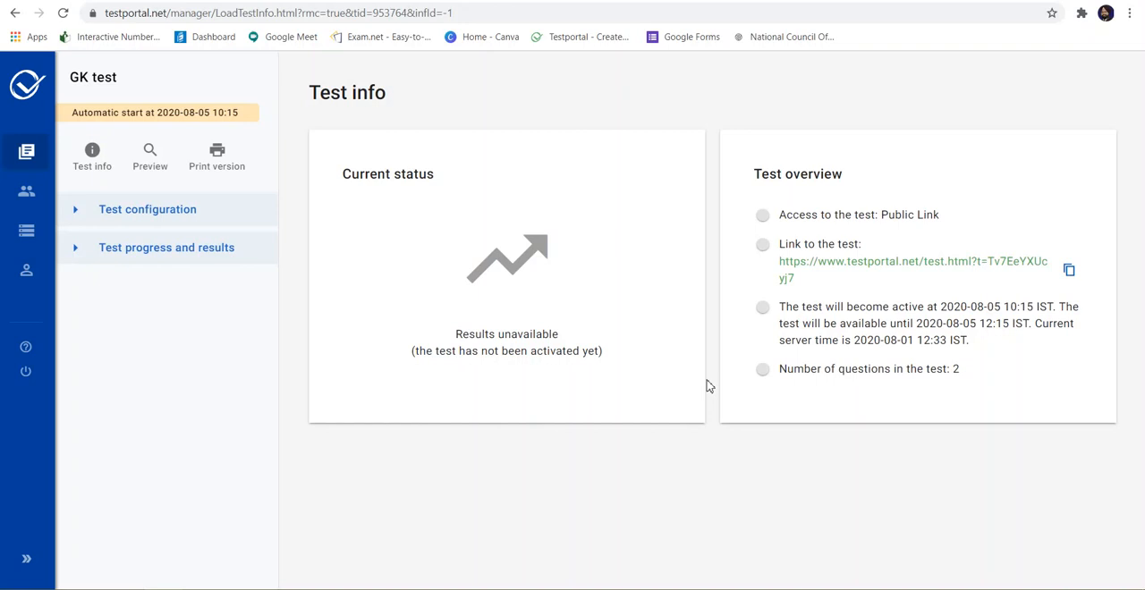
Step: Preview the Default test set, go back and forth between its two questions, and close the preview
left_click(156, 175)
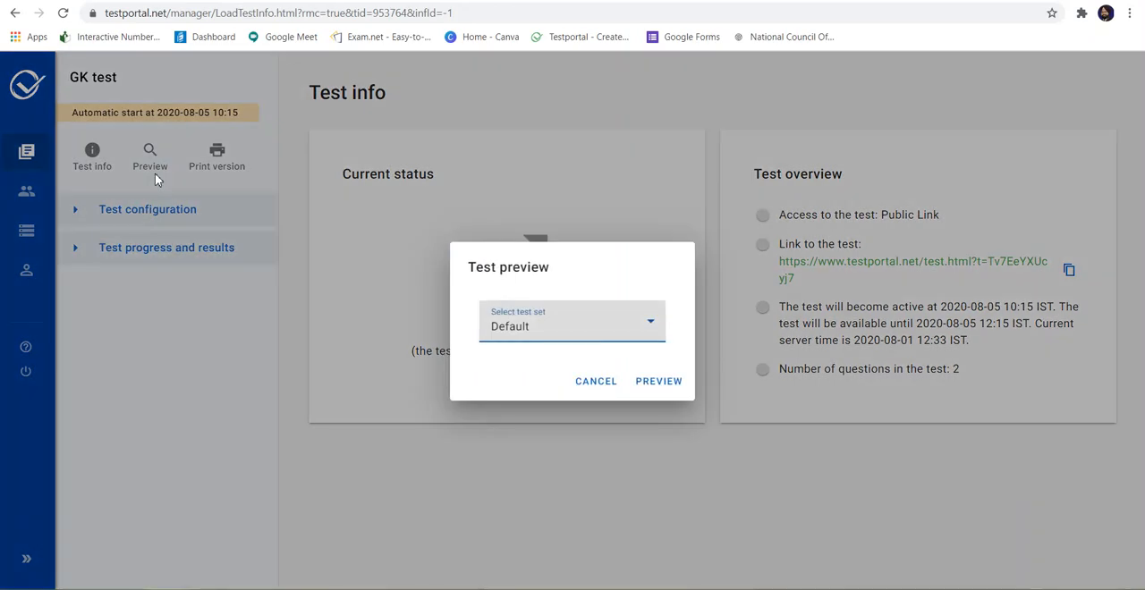
left_click(660, 384)
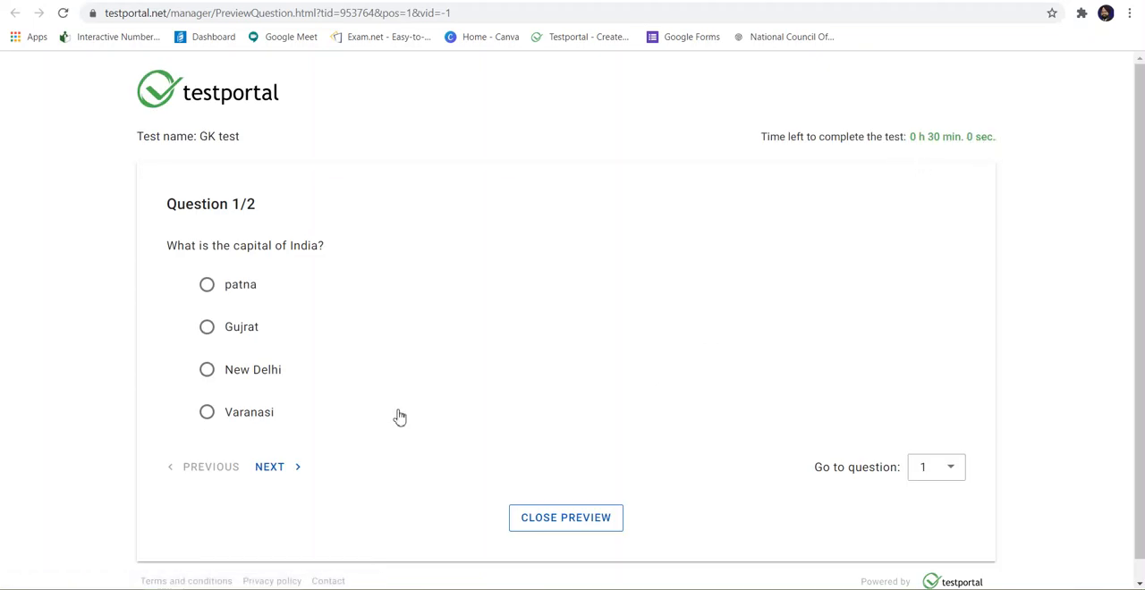
left_click(295, 472)
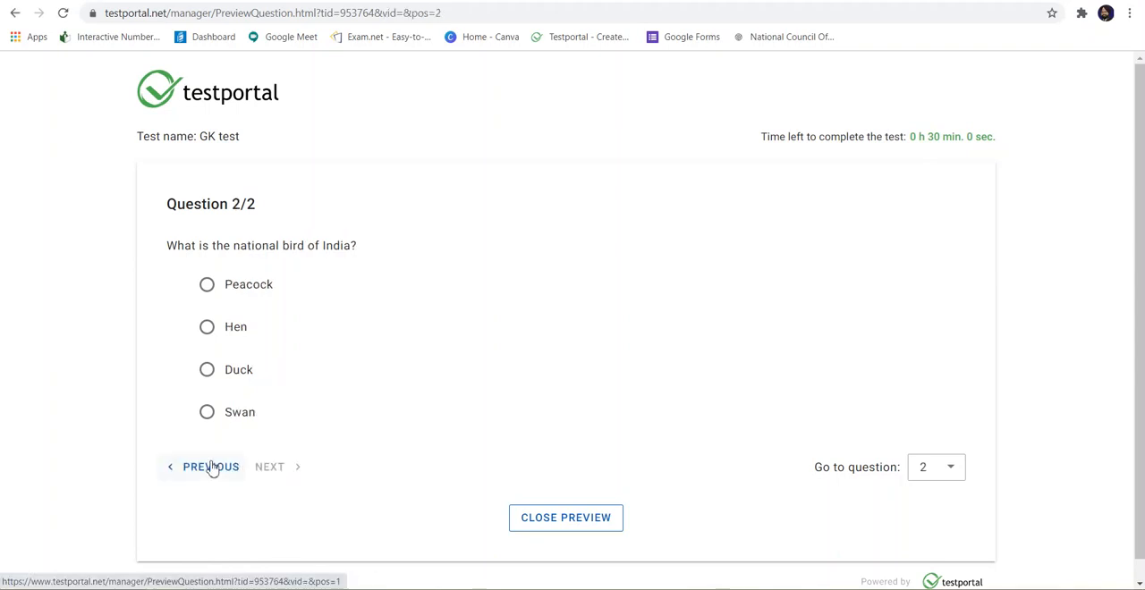
left_click(211, 467)
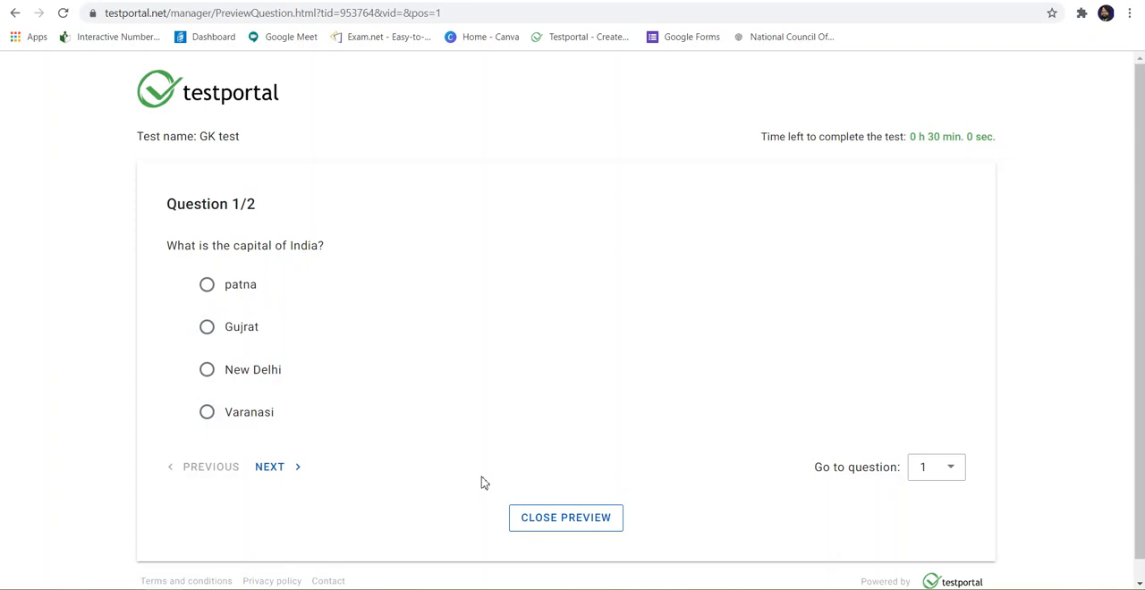
left_click(282, 470)
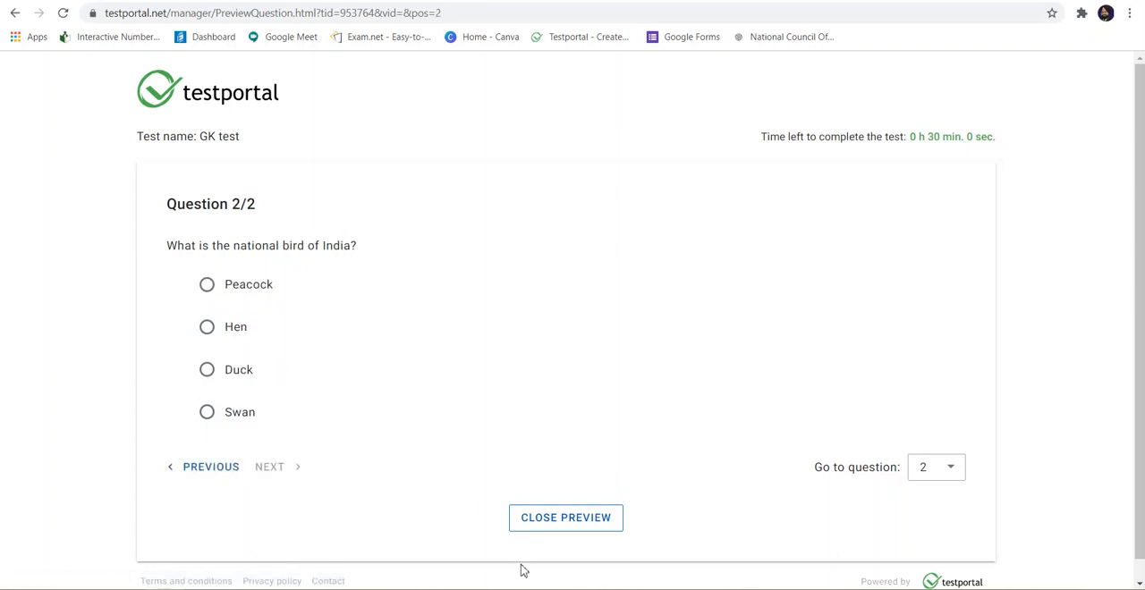
left_click(547, 522)
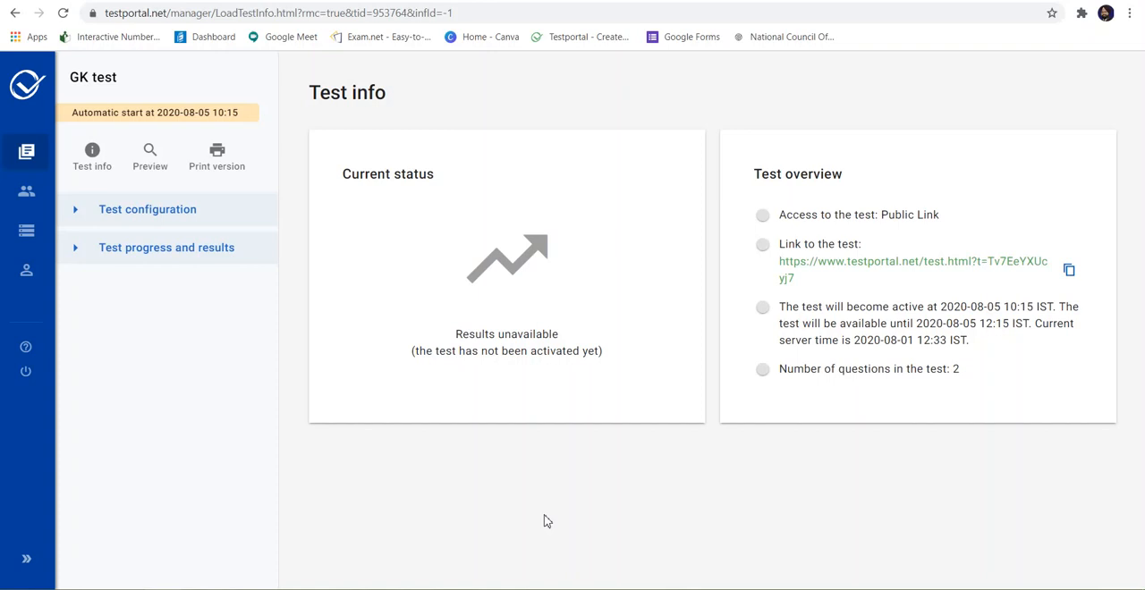
Step: Download the print versions of the test sheet and the answer key for the Default test set
left_click(224, 157)
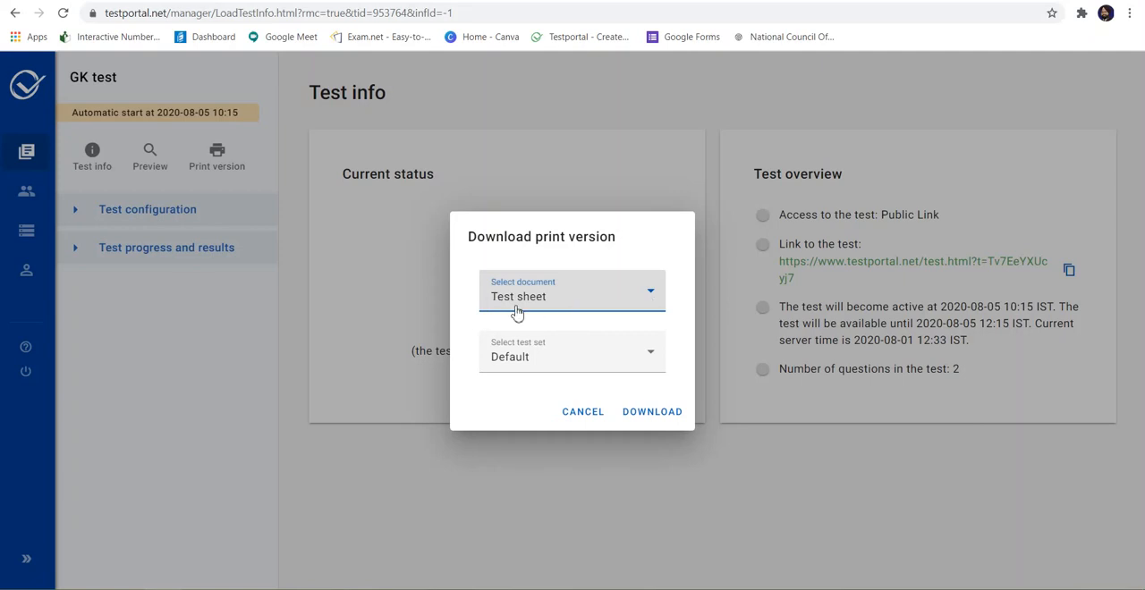
left_click(646, 416)
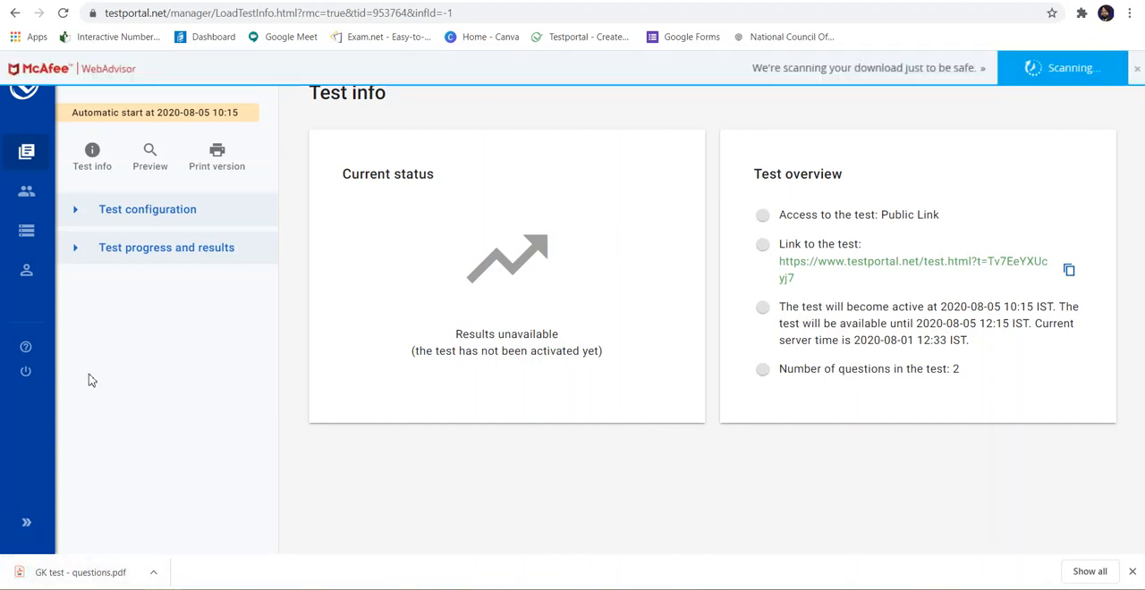
left_click(217, 164)
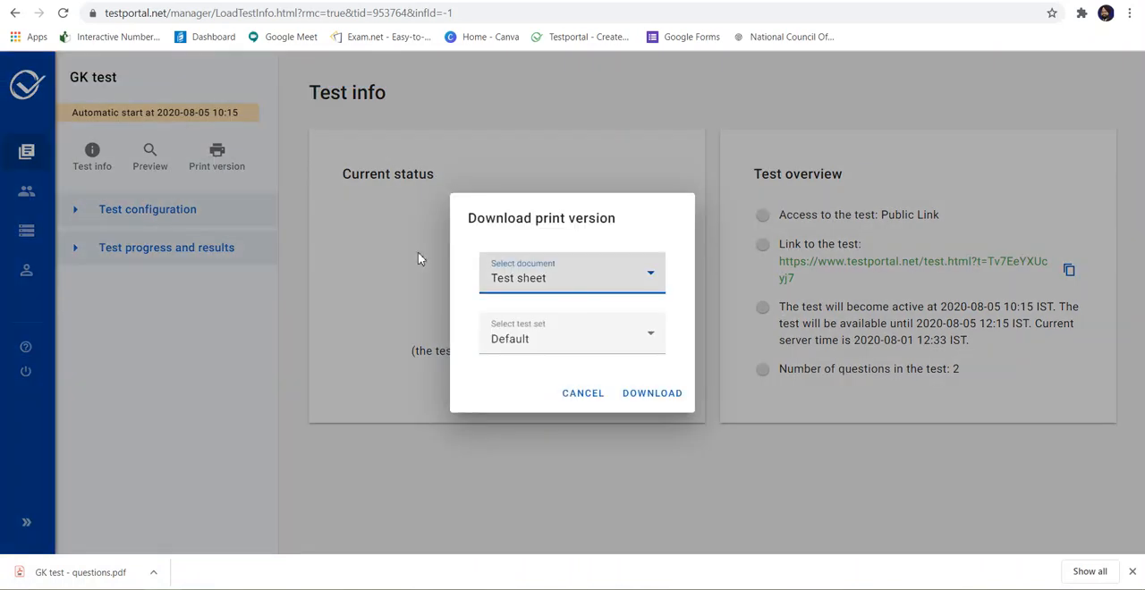
left_click(640, 284)
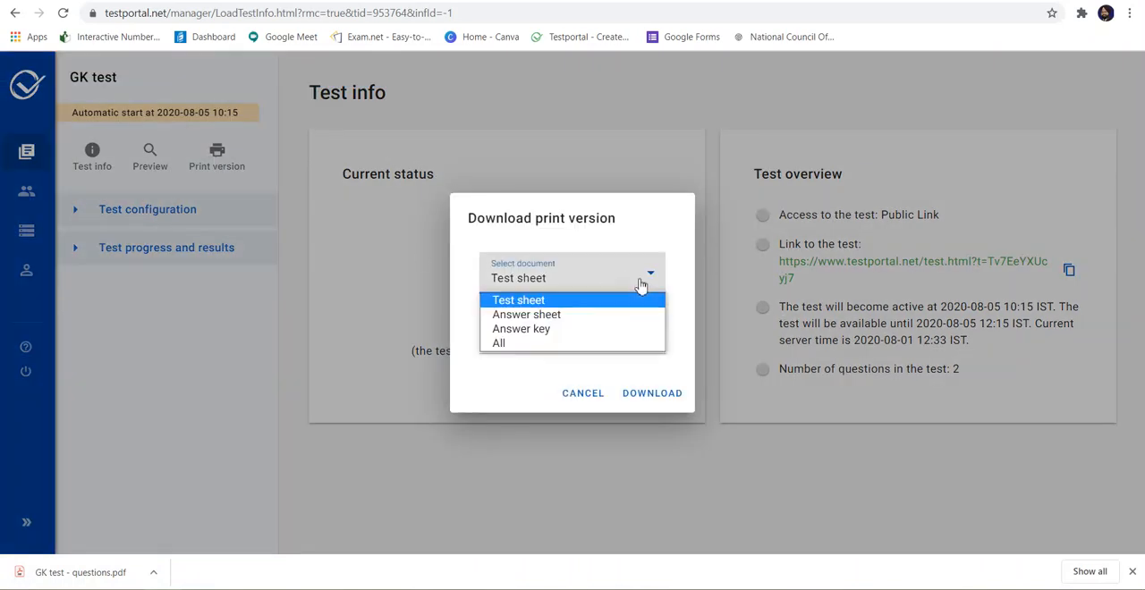
left_click(620, 329)
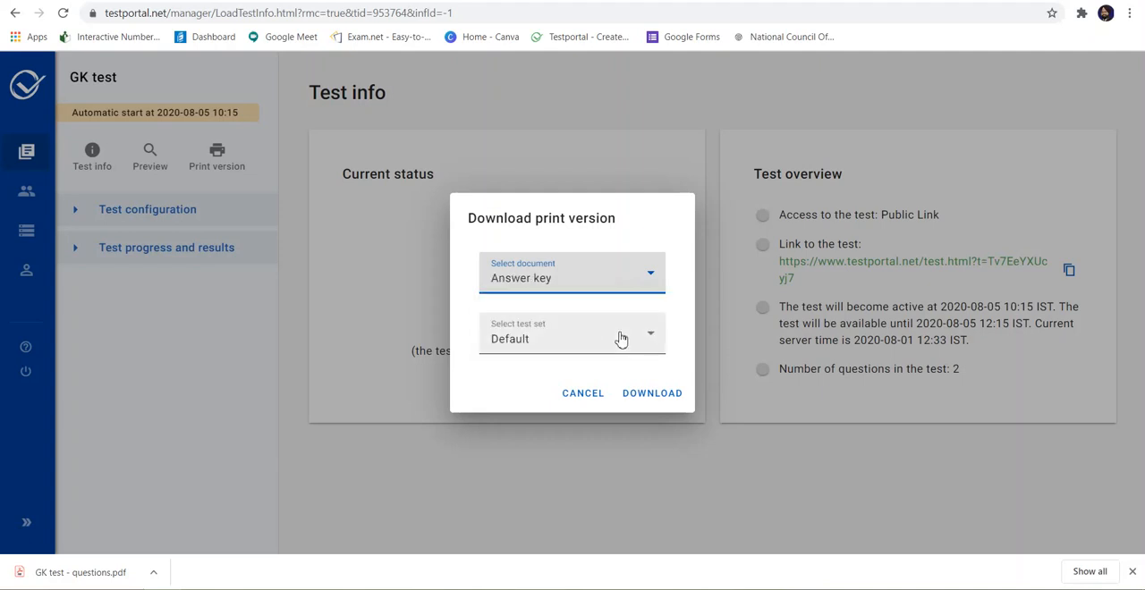
left_click(643, 393)
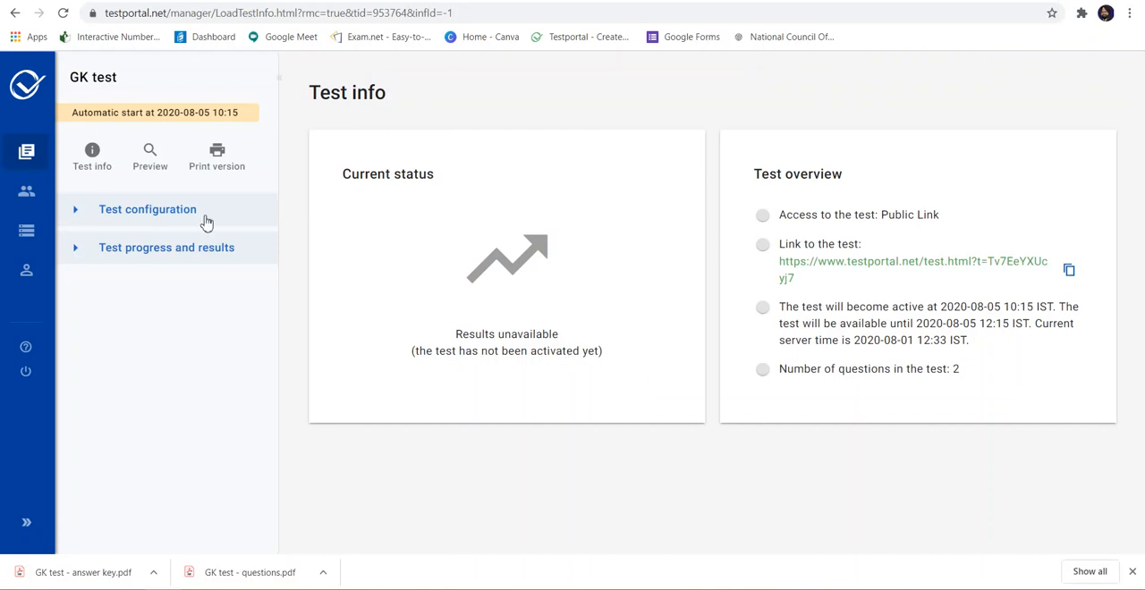
Step: Return to the list of tests and open the results of Example: Math test
left_click(28, 154)
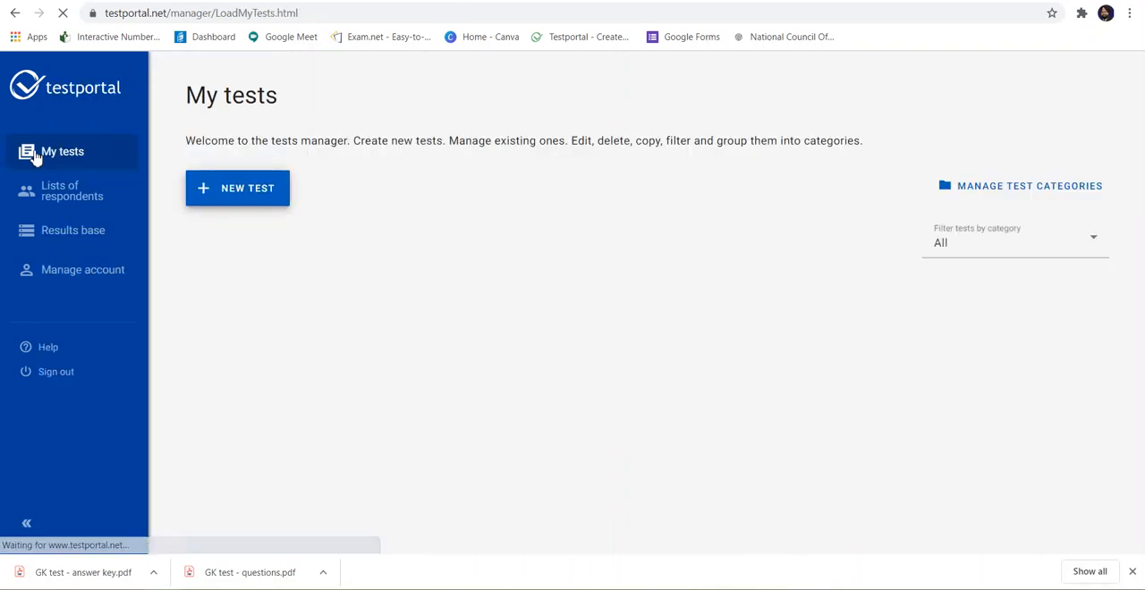
scroll(501, 508, "down", 1)
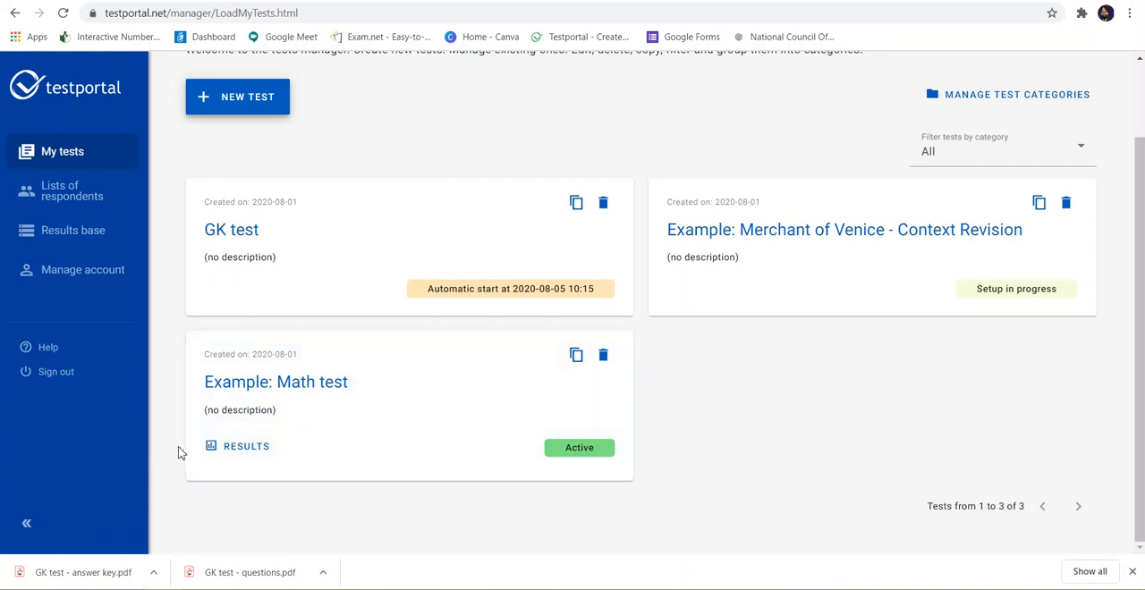
left_click(250, 447)
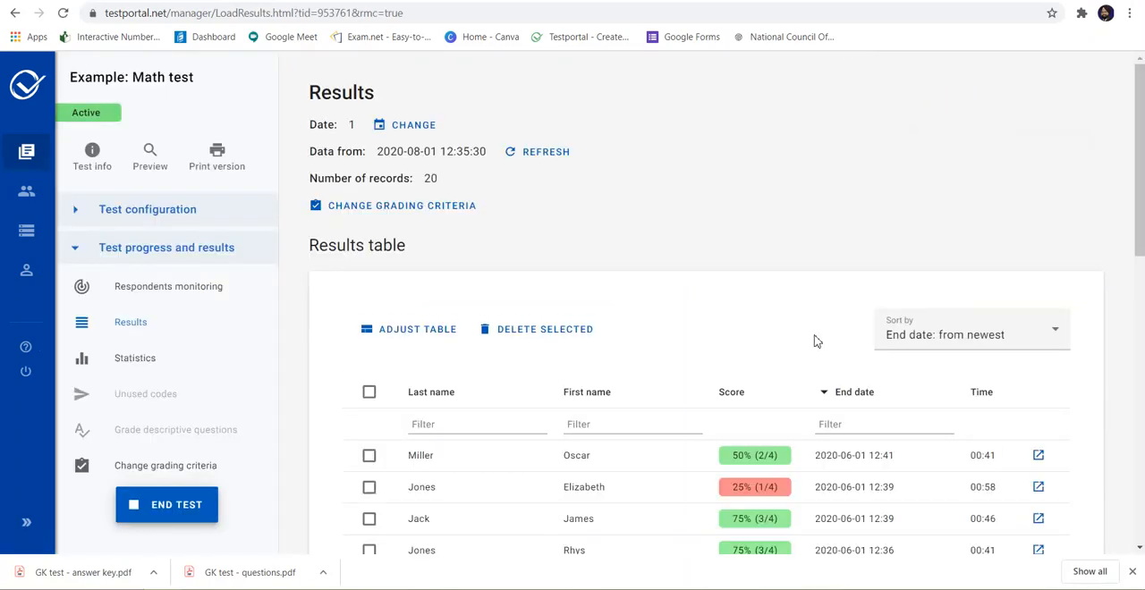
Step: Look through the results table of the Math test, examining the respondents' scores, end dates, times and the download options
scroll(810, 331, "down", 7)
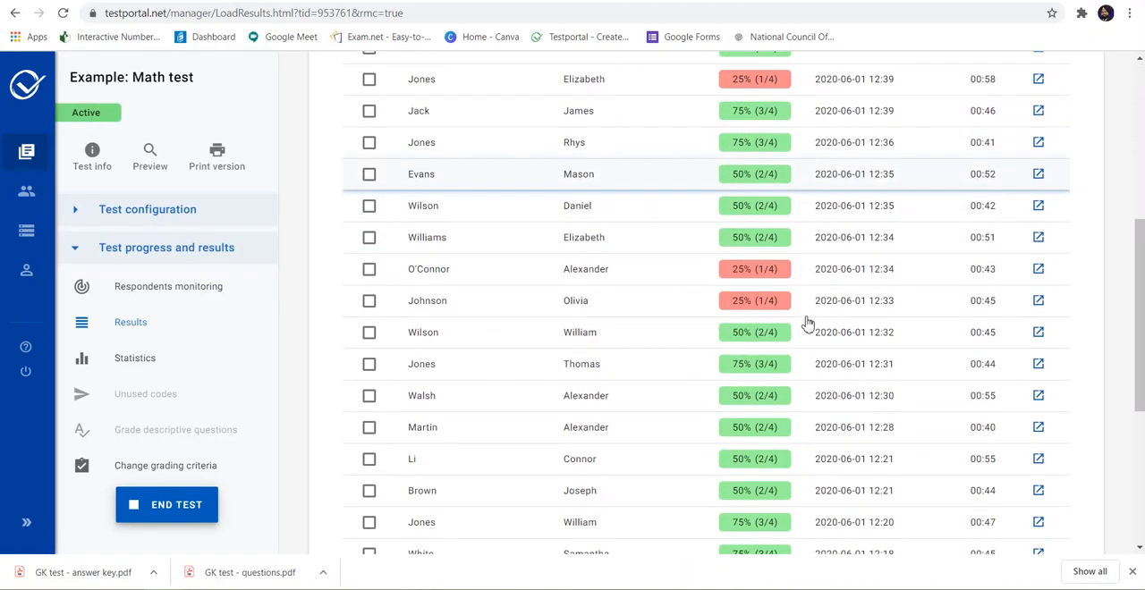
scroll(807, 322, "up", 2)
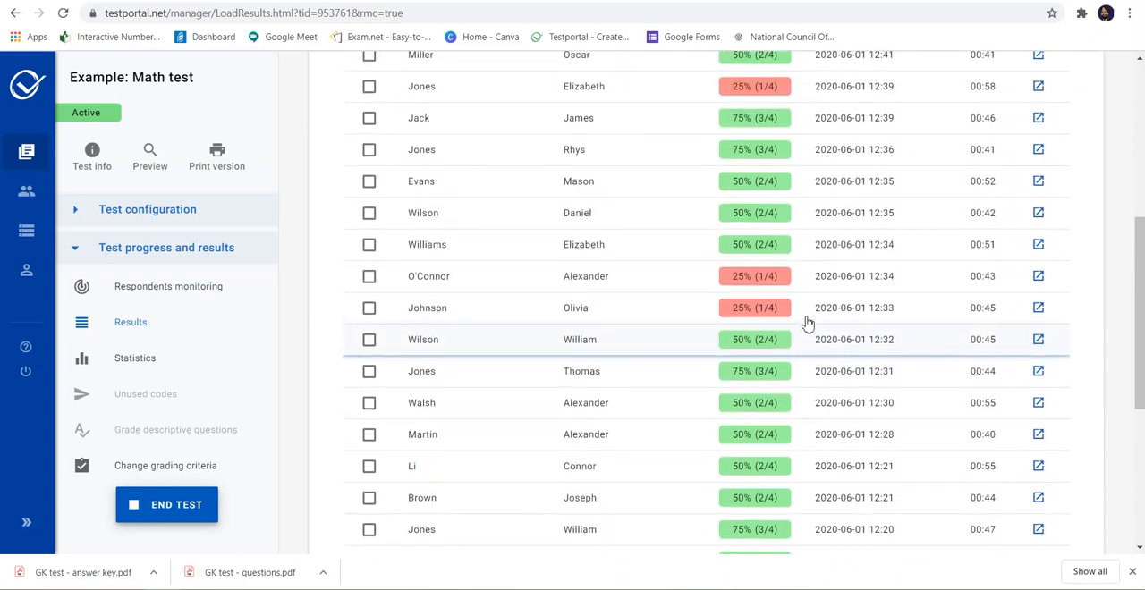
scroll(807, 322, "up", 2)
scroll(808, 322, "down", 2)
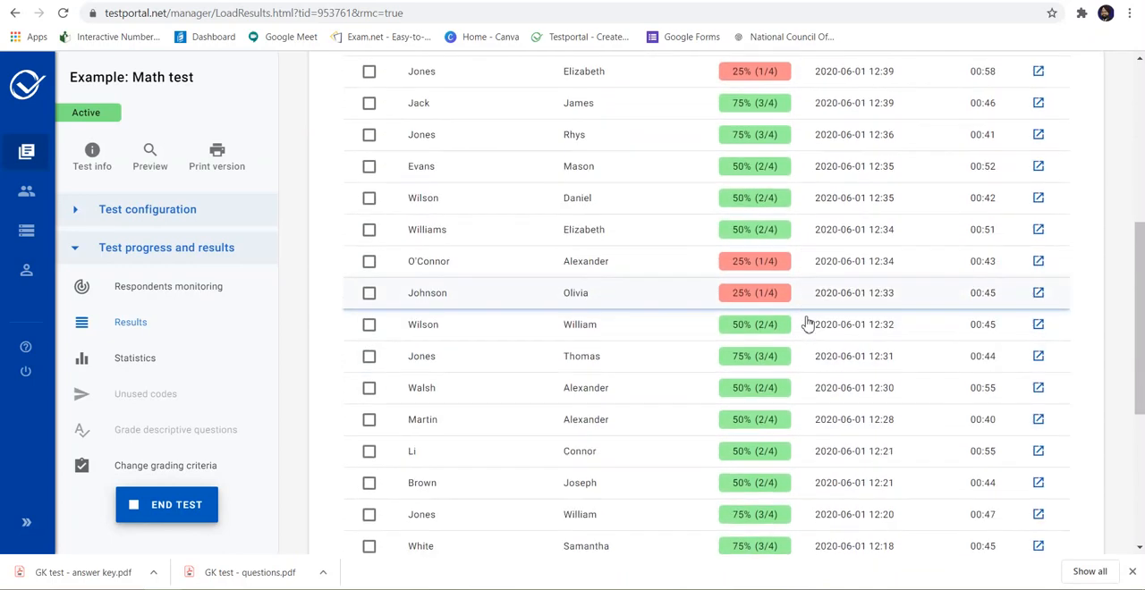
scroll(808, 322, "down", 2)
scroll(807, 322, "up", 3)
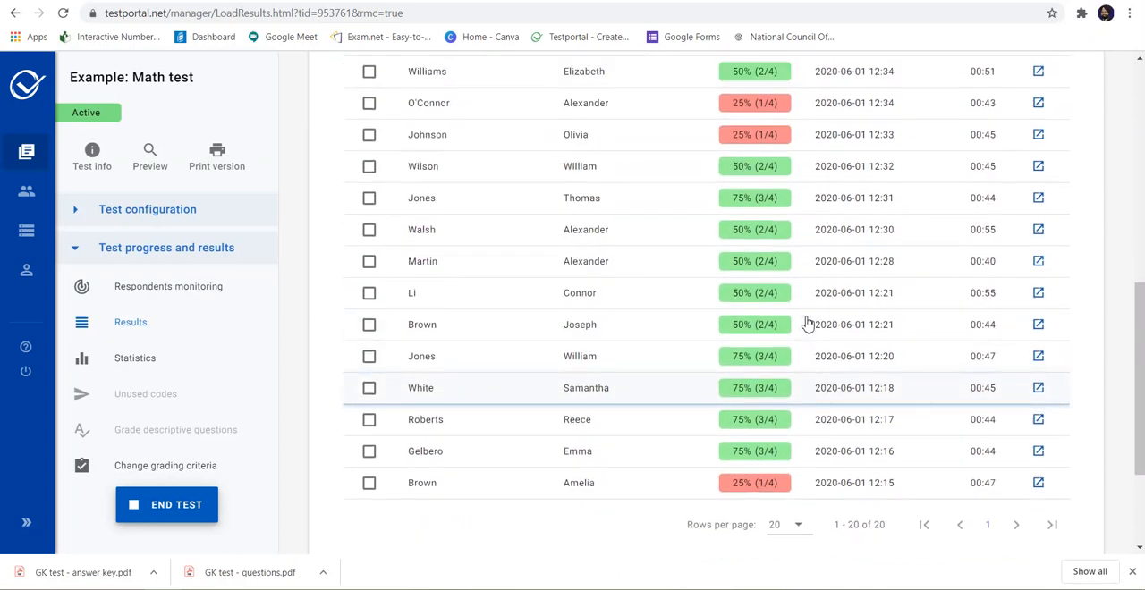
scroll(807, 322, "up", 3)
scroll(808, 322, "down", 7)
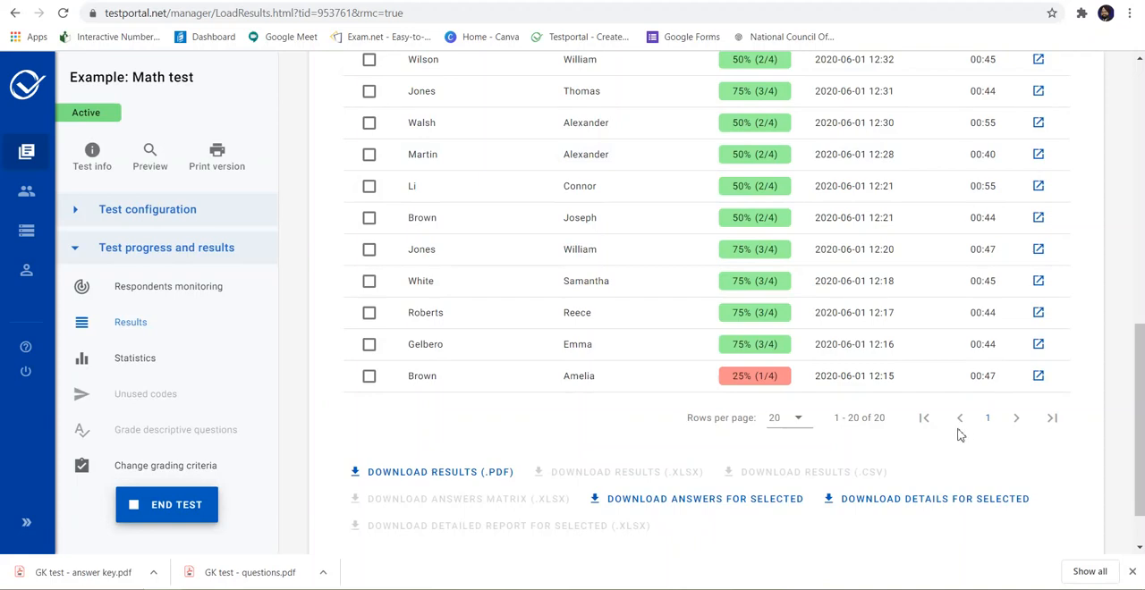
scroll(797, 425, "up", 8)
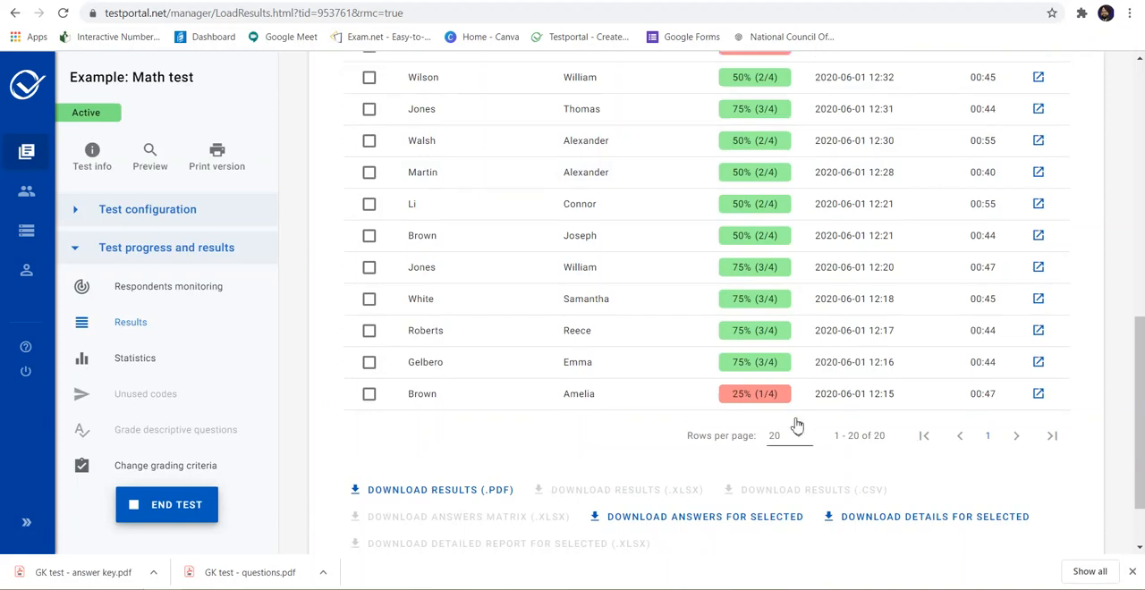
scroll(796, 425, "down", 5)
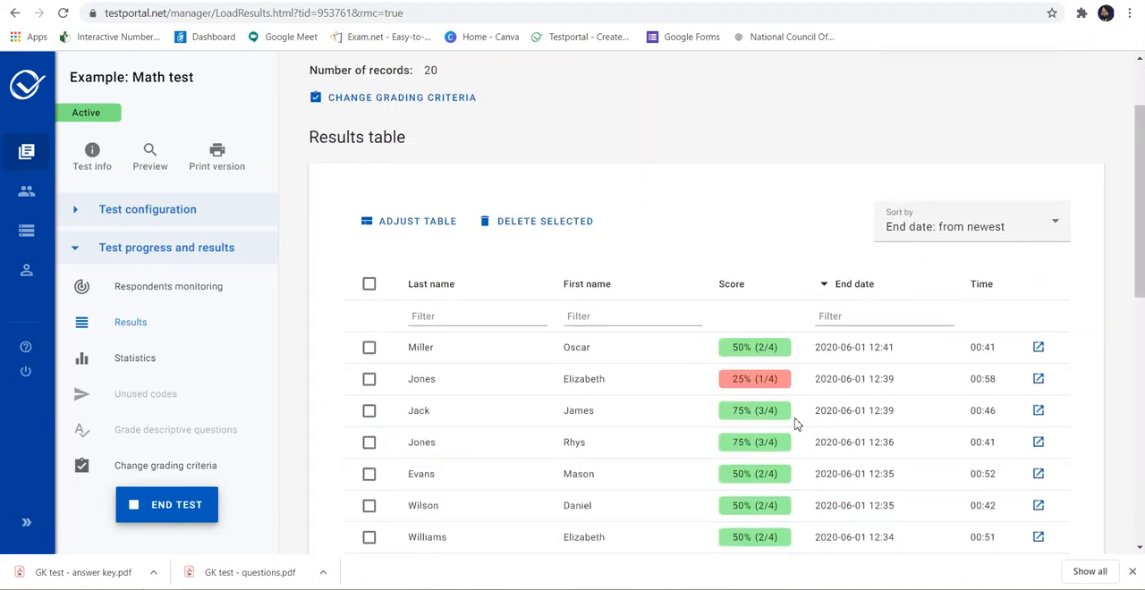
Step: Download the results as PDF, adding Start date, Passed and Date to the result sheet content
scroll(797, 425, "down", 4)
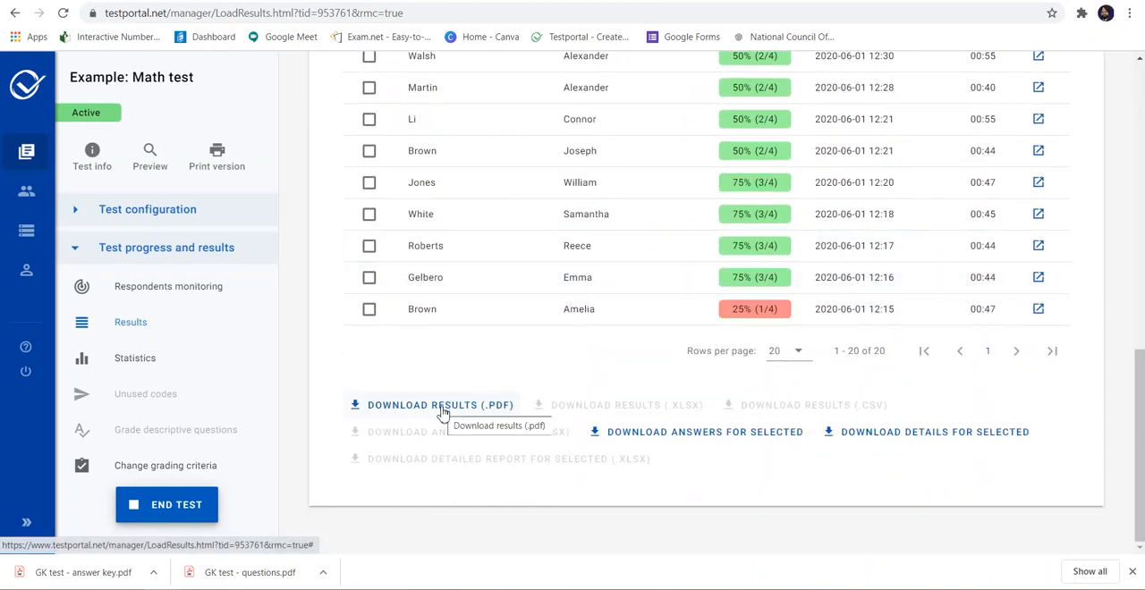
left_click(441, 408)
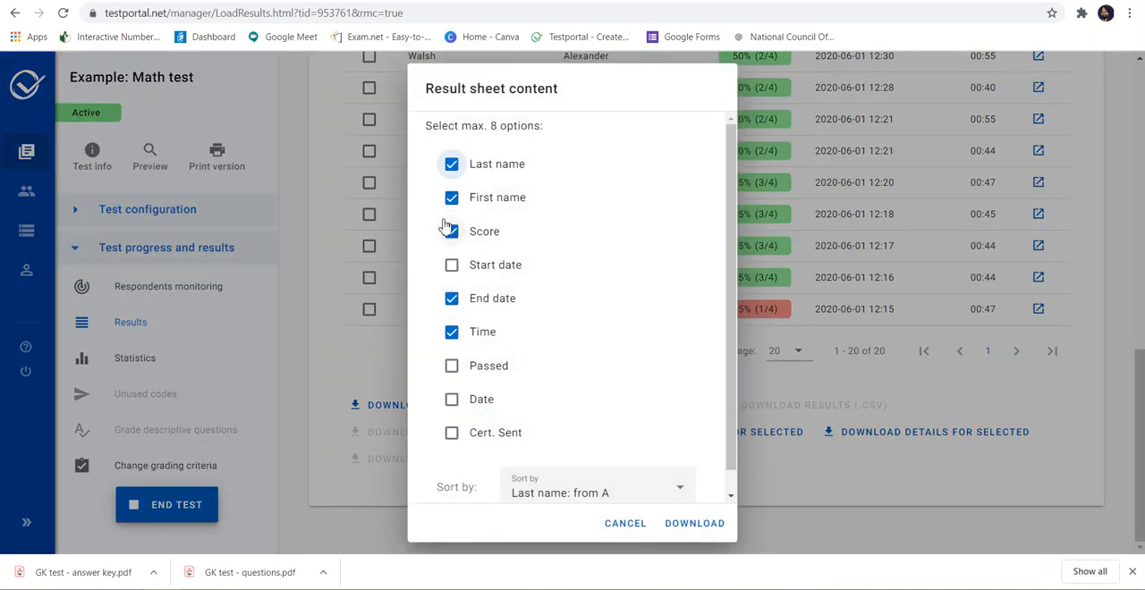
left_click(454, 267)
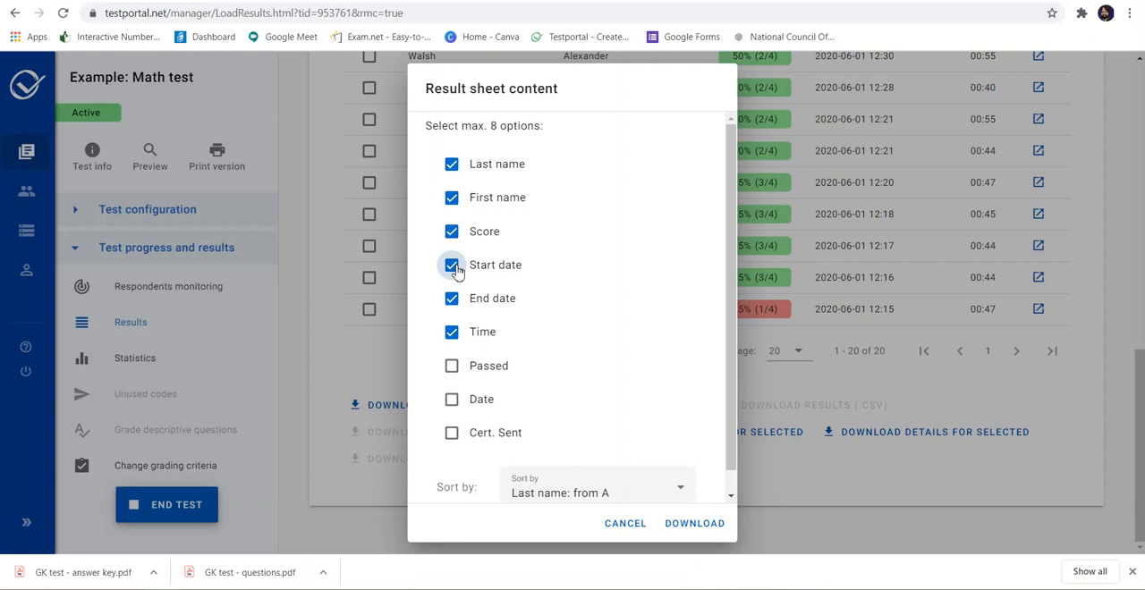
left_click(453, 368)
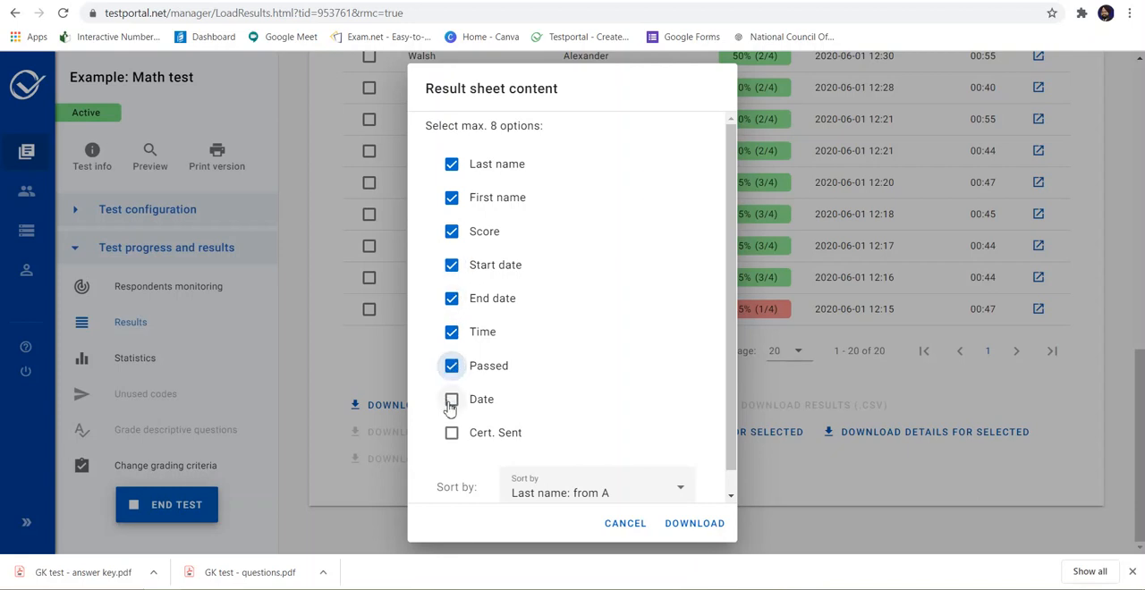
left_click(451, 402)
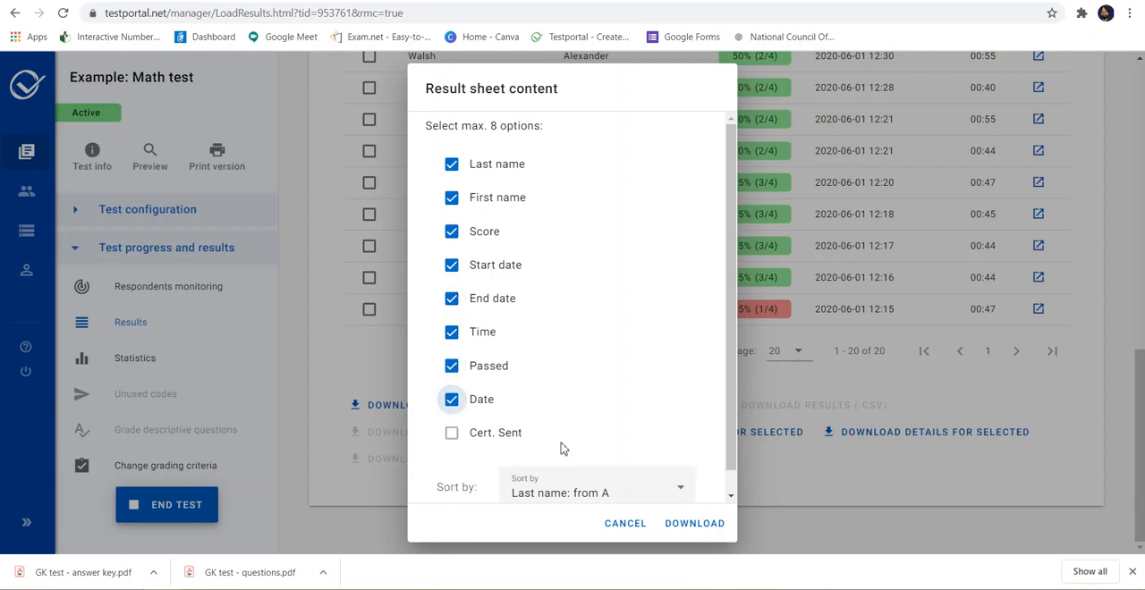
left_click(692, 525)
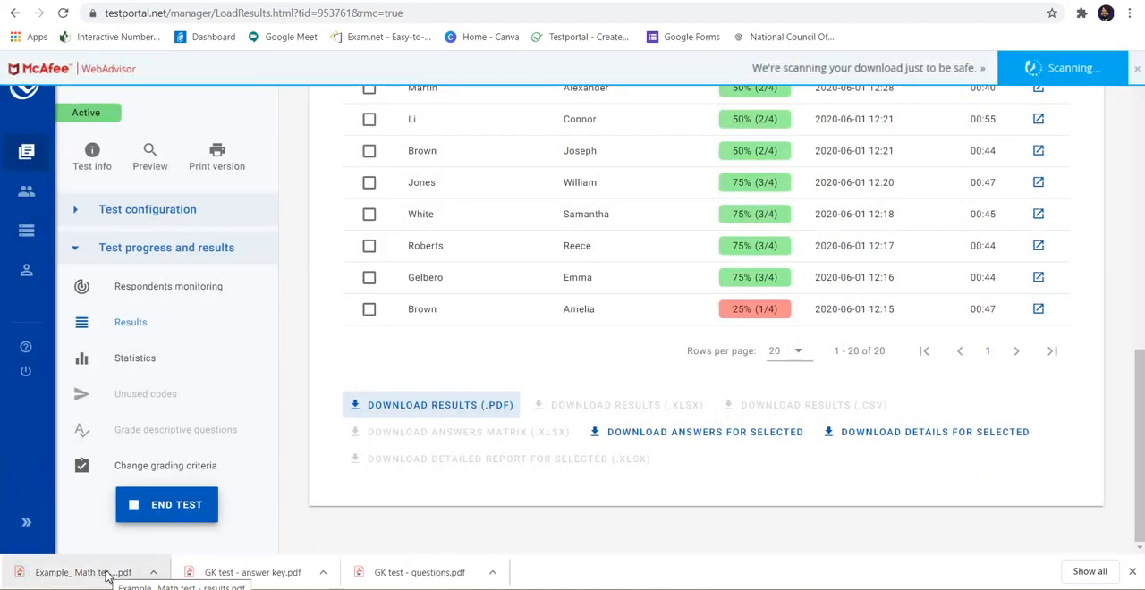
Step: Open the downloaded Math test results PDF, read through both pages, and close it
left_click(105, 575)
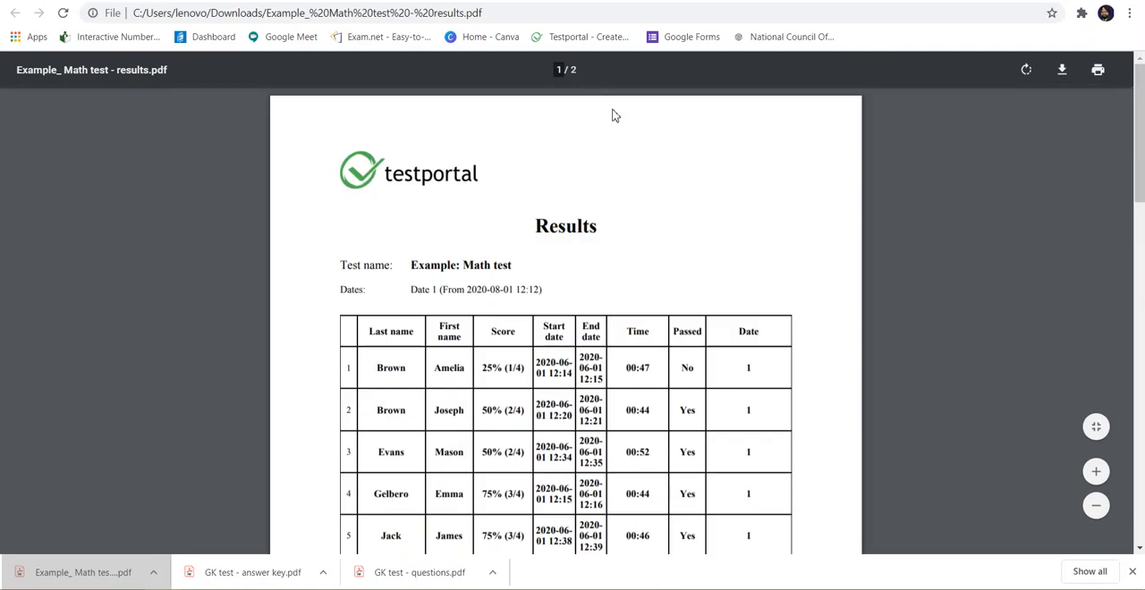
scroll(704, 380, "down", 3)
scroll(704, 380, "down", 1)
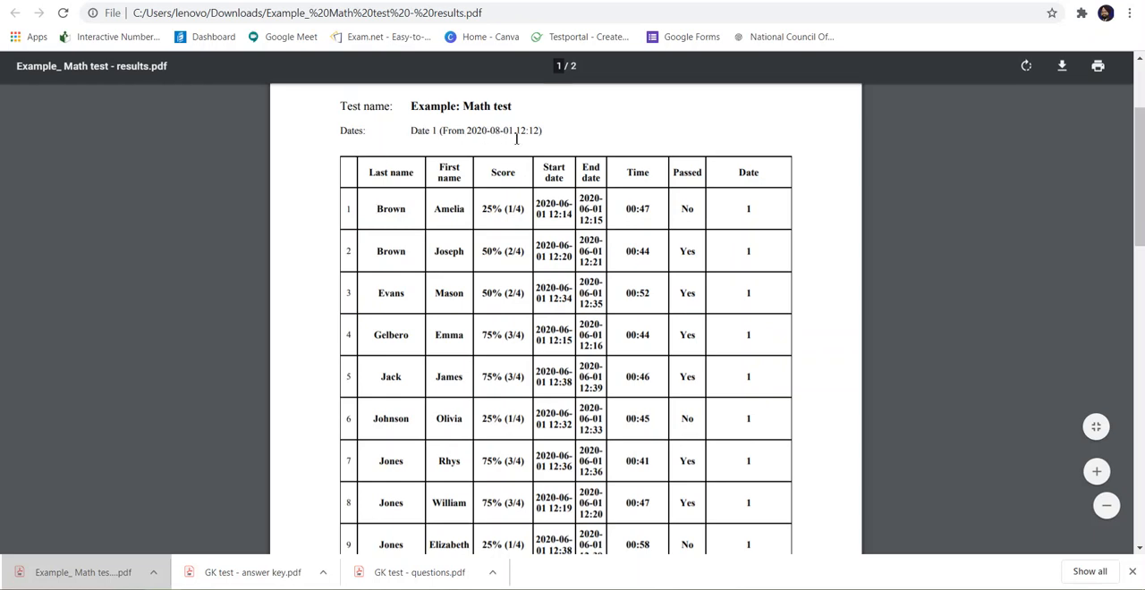
scroll(487, 400, "down", 12)
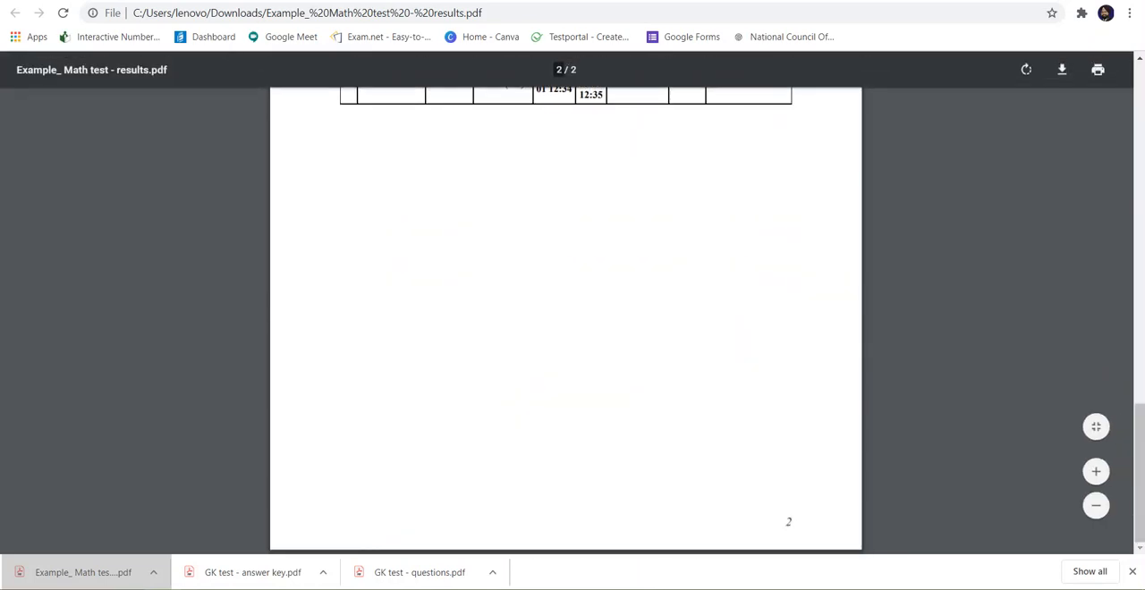
key("ctrl+w")
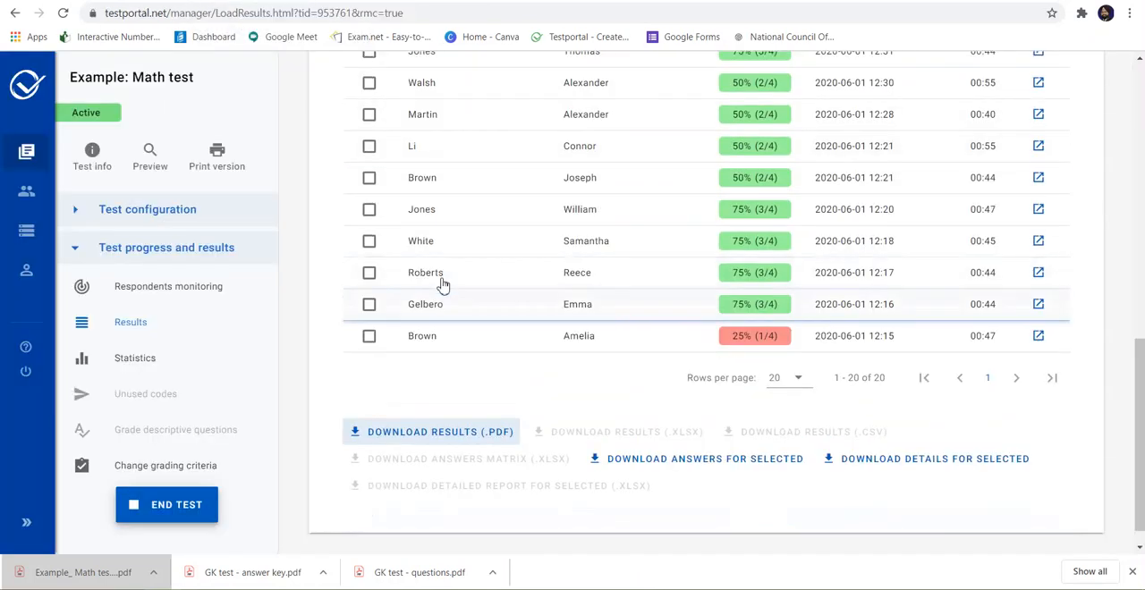
Step: Select only the first respondent in the results table and download their answer sheet with all content options included
scroll(440, 286, "up", 5)
scroll(442, 284, "up", 2)
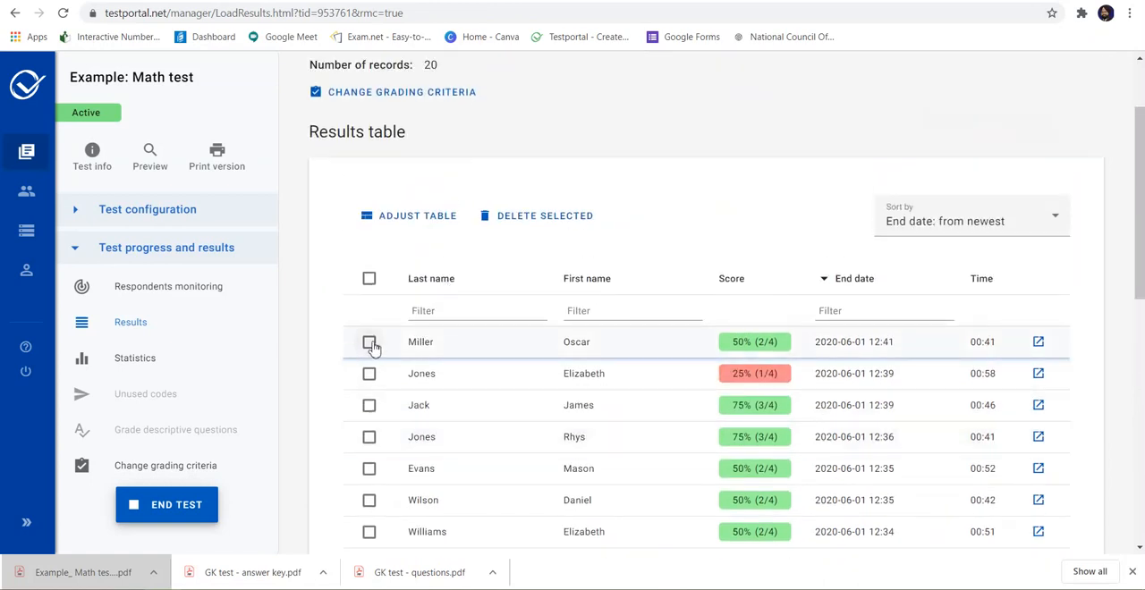
left_click(369, 279)
left_click(369, 280)
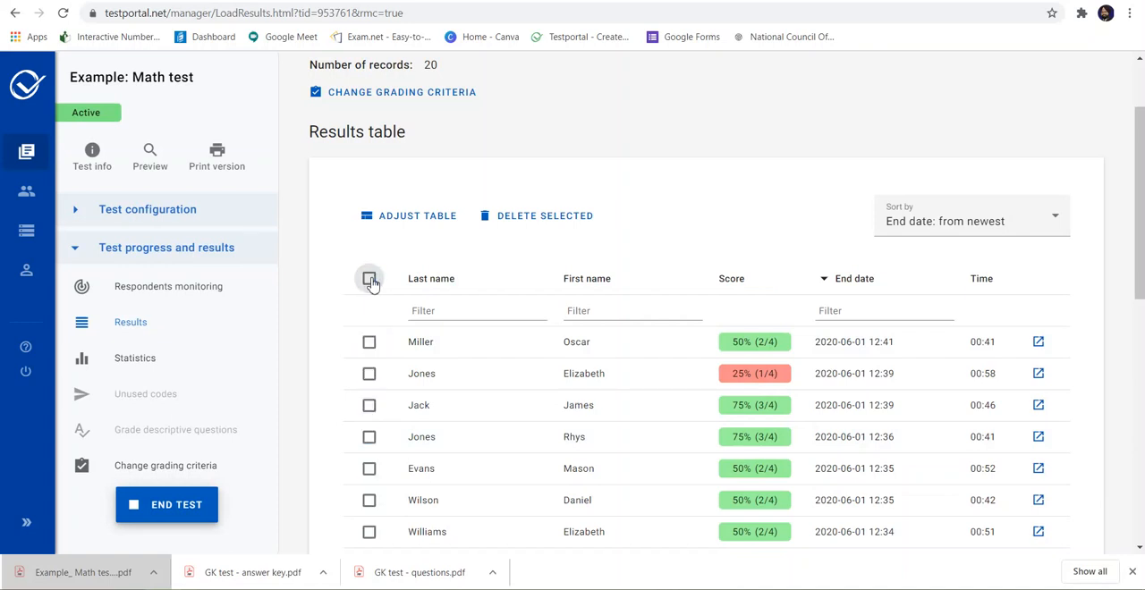
left_click(369, 343)
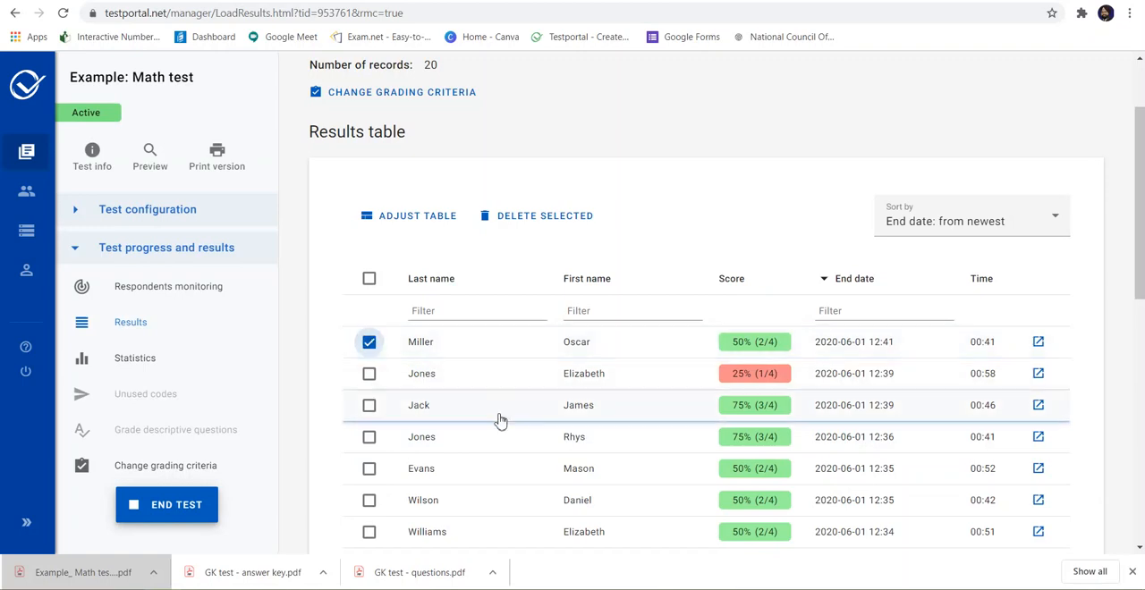
scroll(501, 420, "down", 3)
scroll(500, 421, "down", 4)
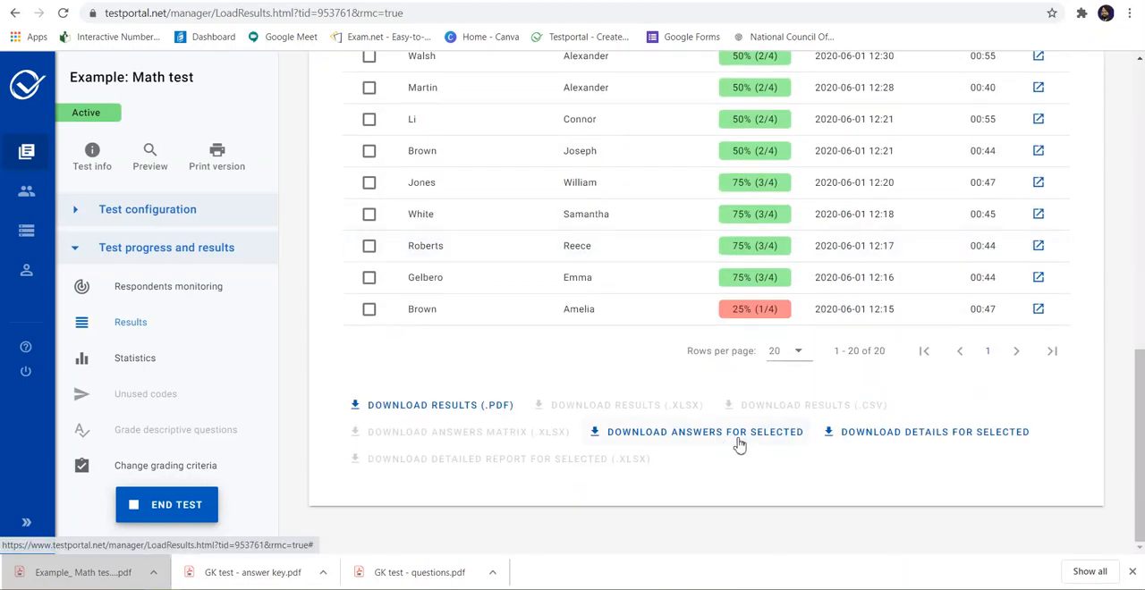
left_click(740, 444)
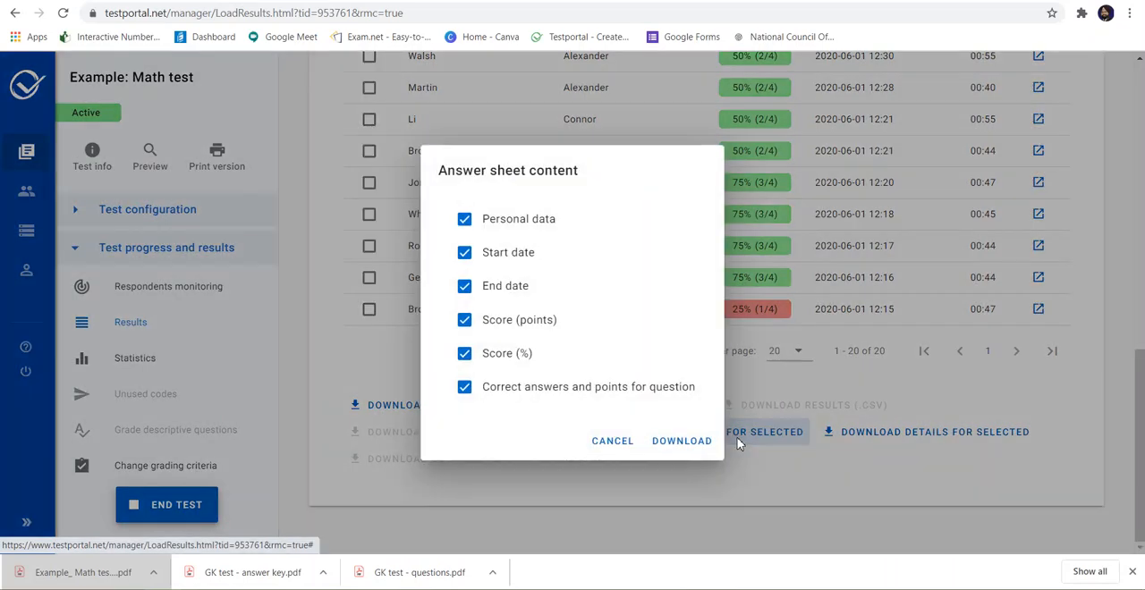
left_click(682, 441)
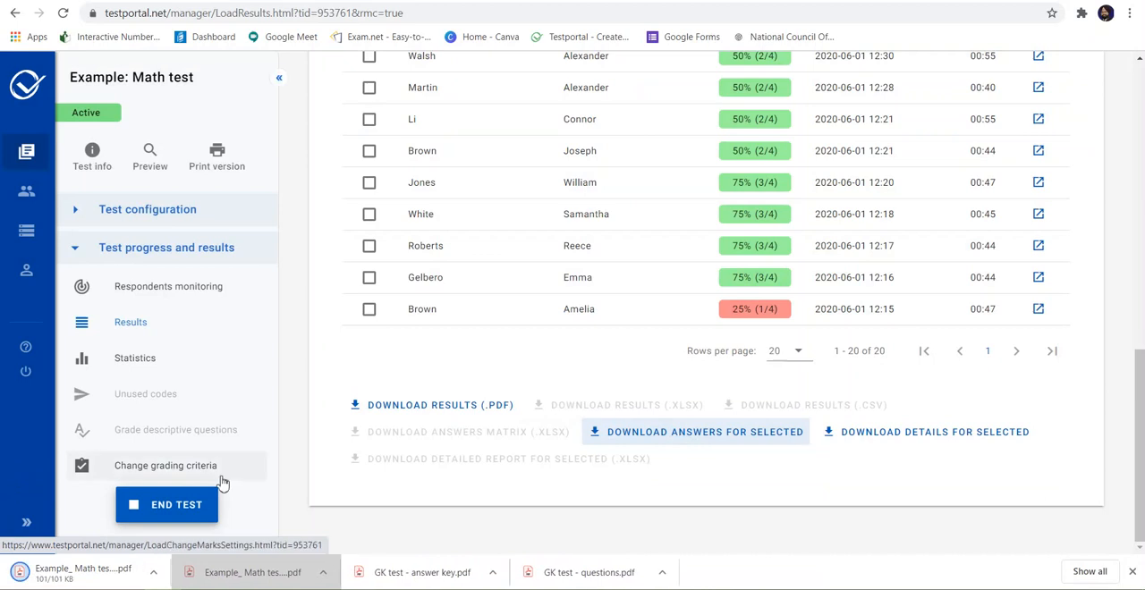
Step: Open the downloaded provided answers PDF, review the respondent's answers and scores for all four questions, and close it
left_click(101, 576)
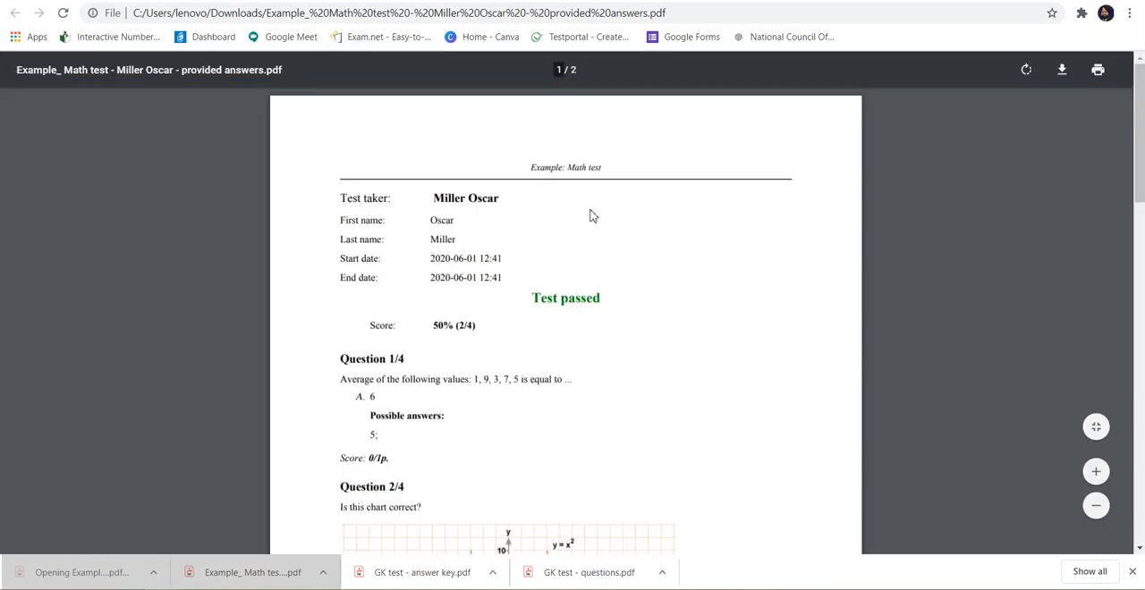
scroll(591, 215, "down", 2)
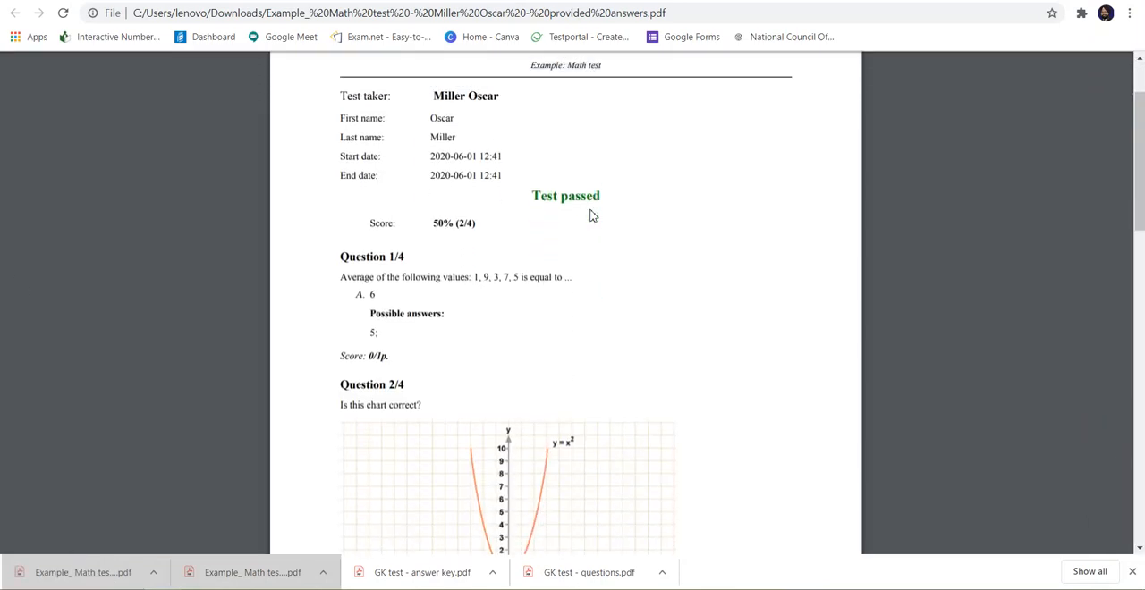
scroll(590, 215, "up", 2)
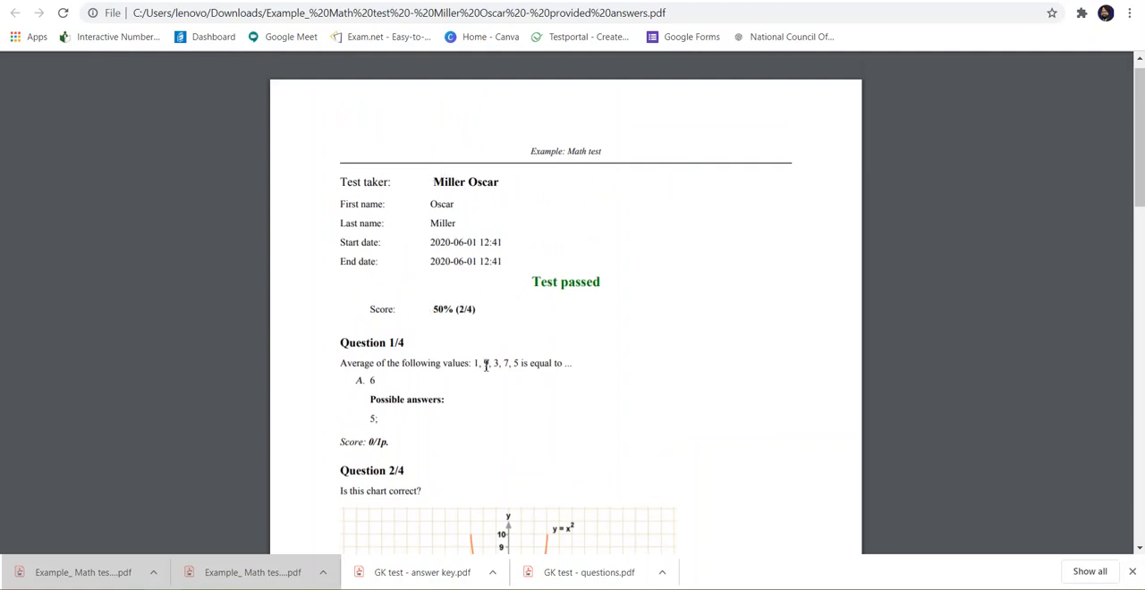
scroll(415, 386, "down", 1)
scroll(415, 386, "down", 2)
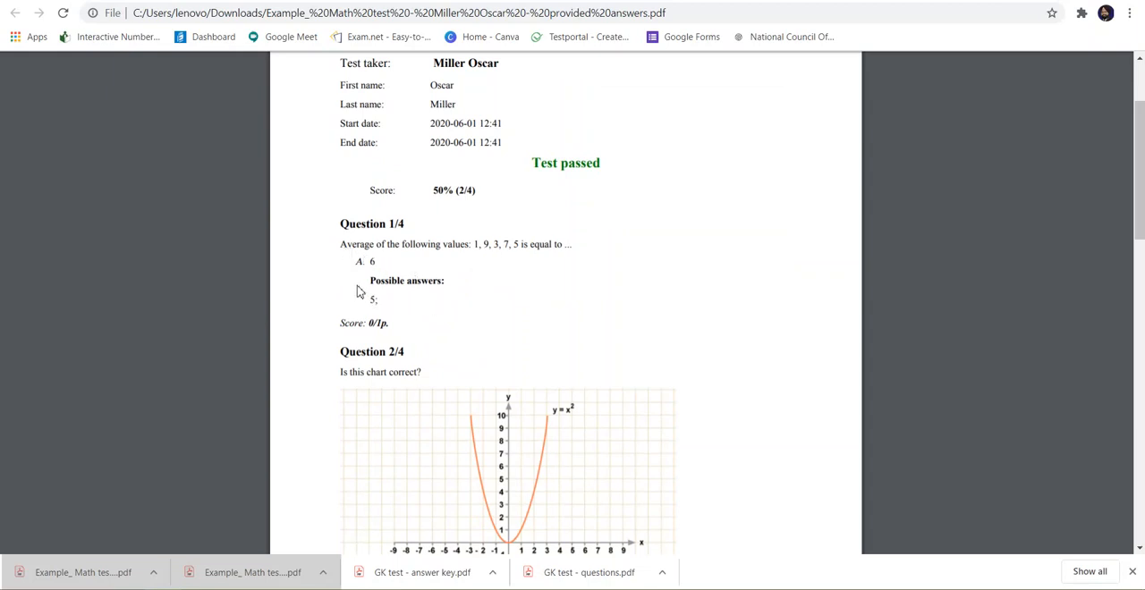
scroll(448, 513, "down", 3)
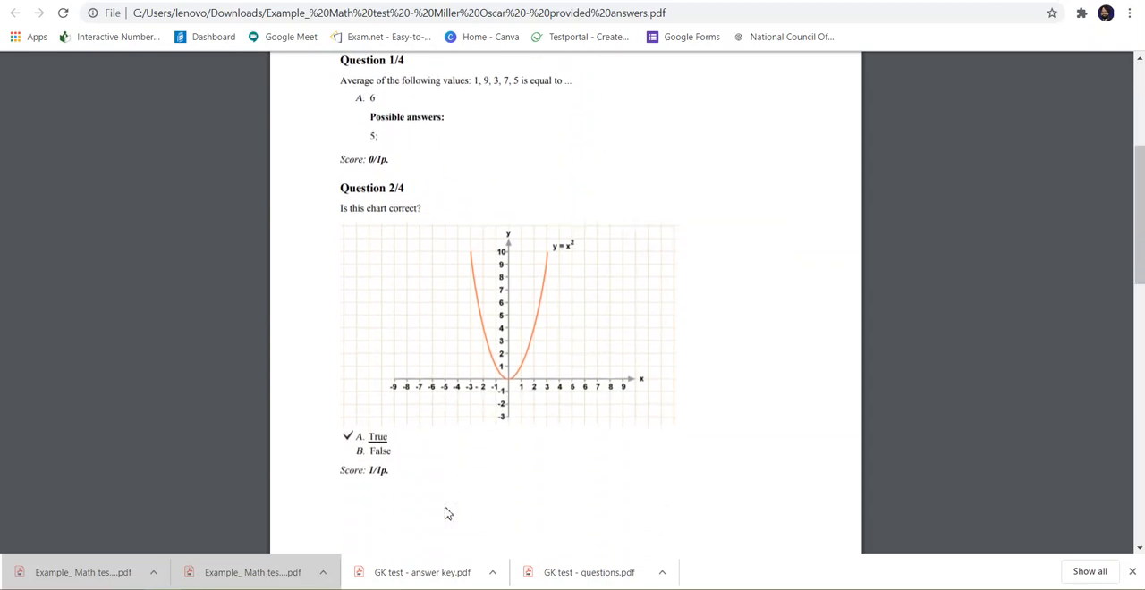
scroll(448, 513, "down", 1)
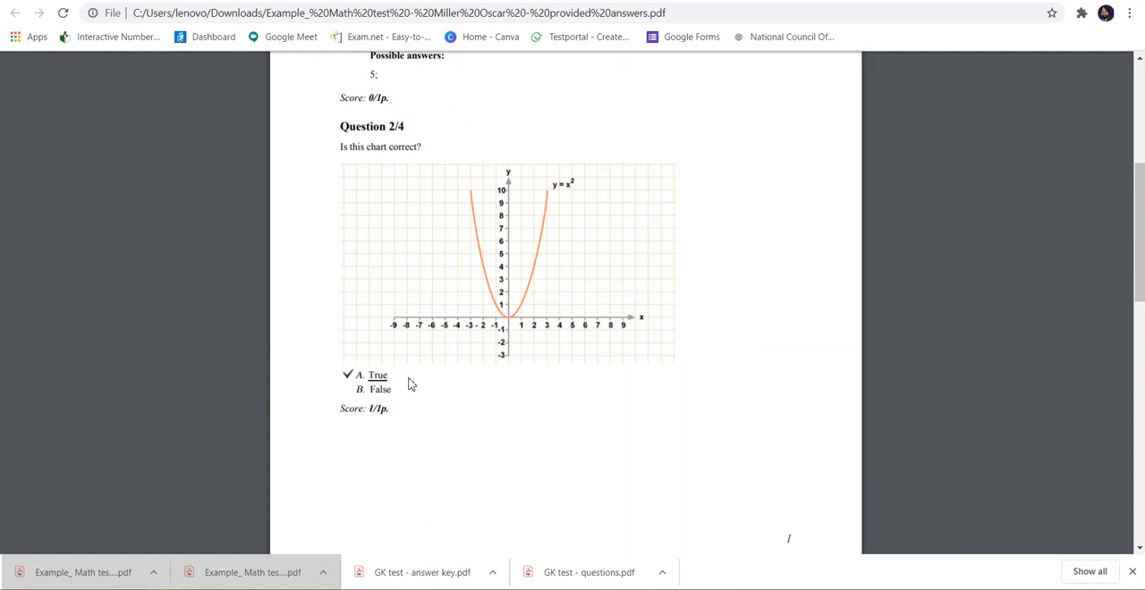
scroll(407, 385, "down", 6)
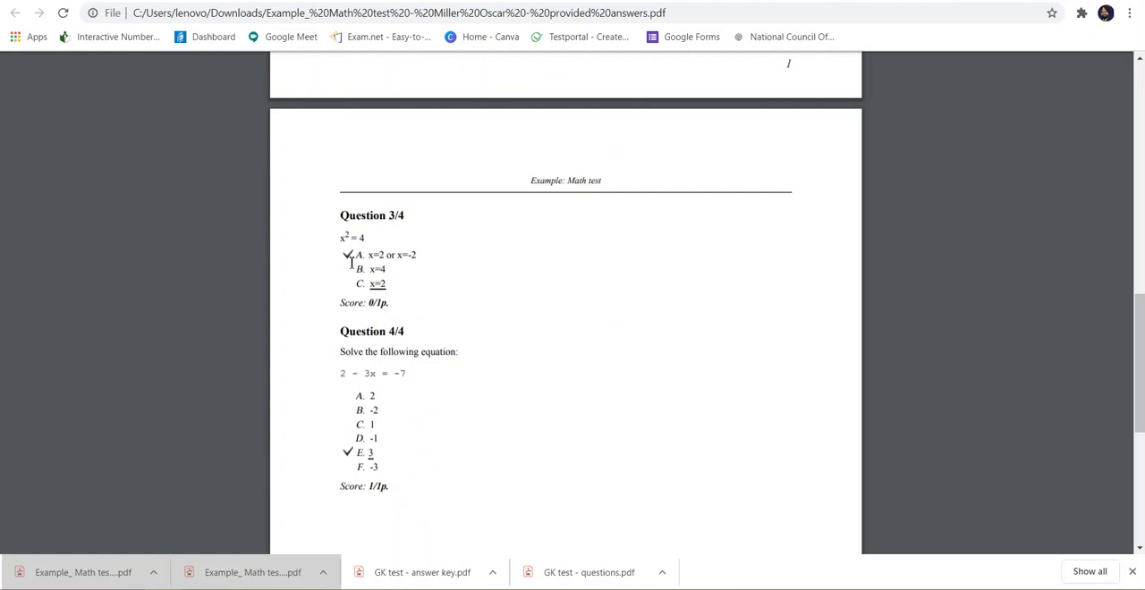
scroll(436, 434, "down", 5)
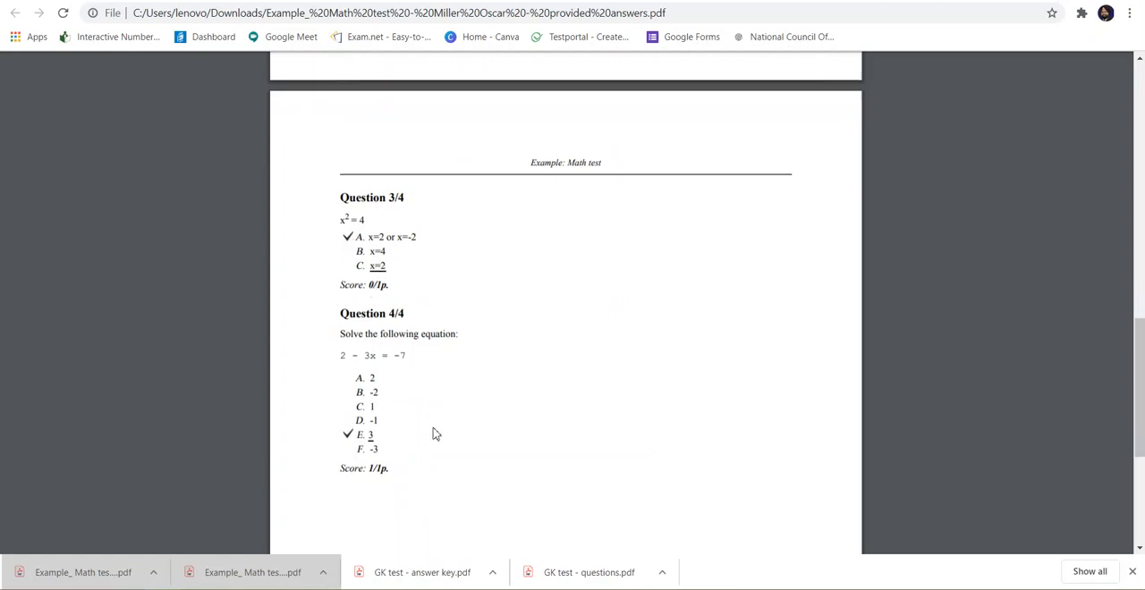
scroll(435, 433, "up", 15)
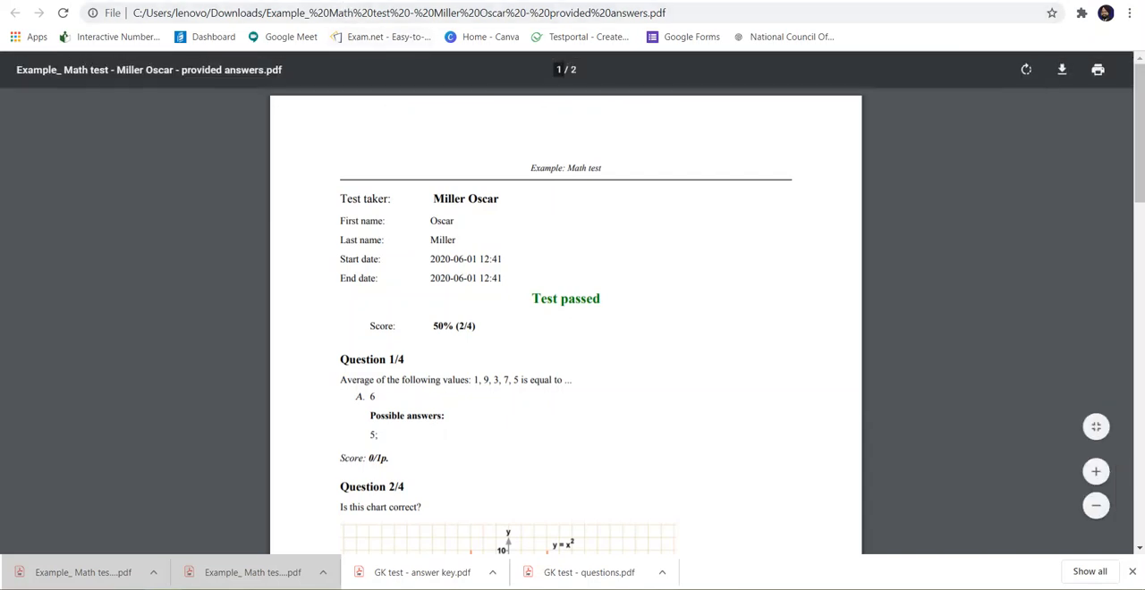
left_click(344, 1)
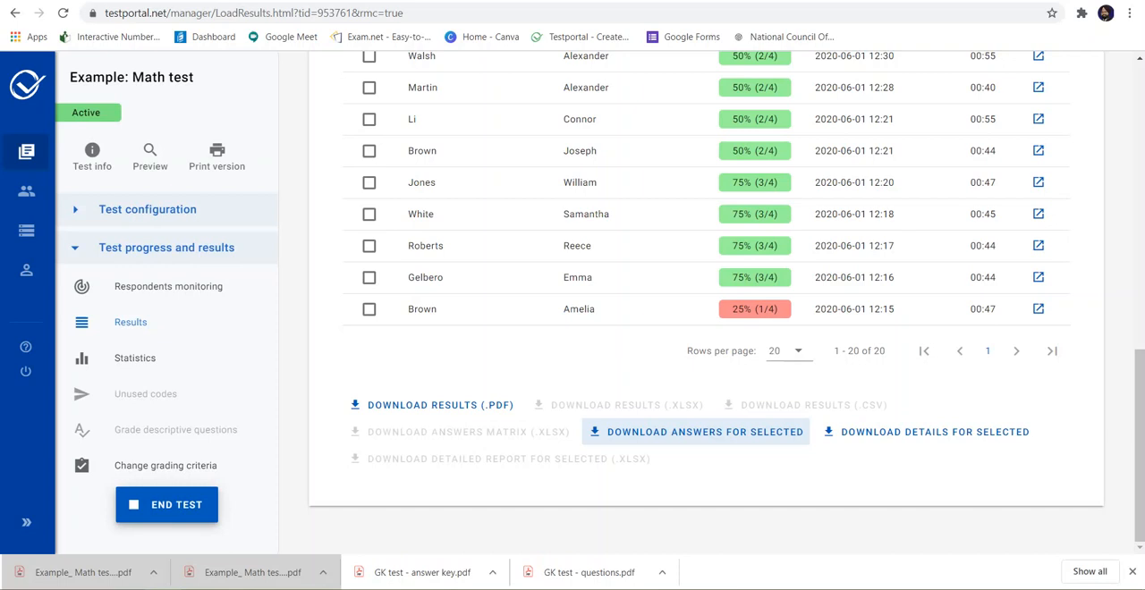
Step: Select all respondents in the Math test's results table and irreversibly delete their results, confirming the deletion
scroll(367, 179, "up", 6)
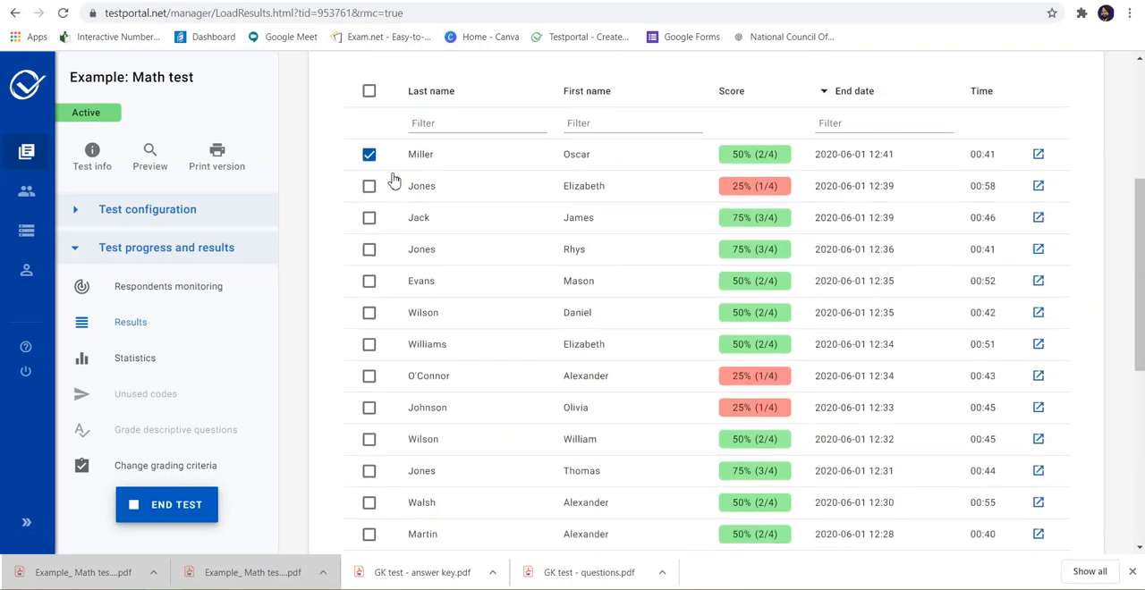
left_click(370, 182)
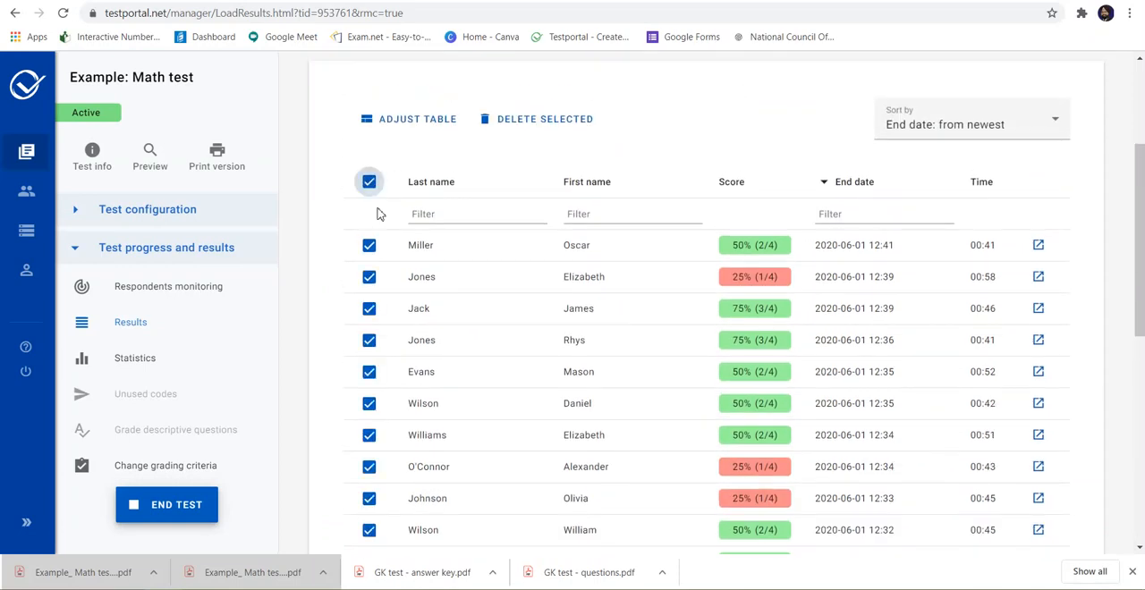
scroll(400, 354, "down", 6)
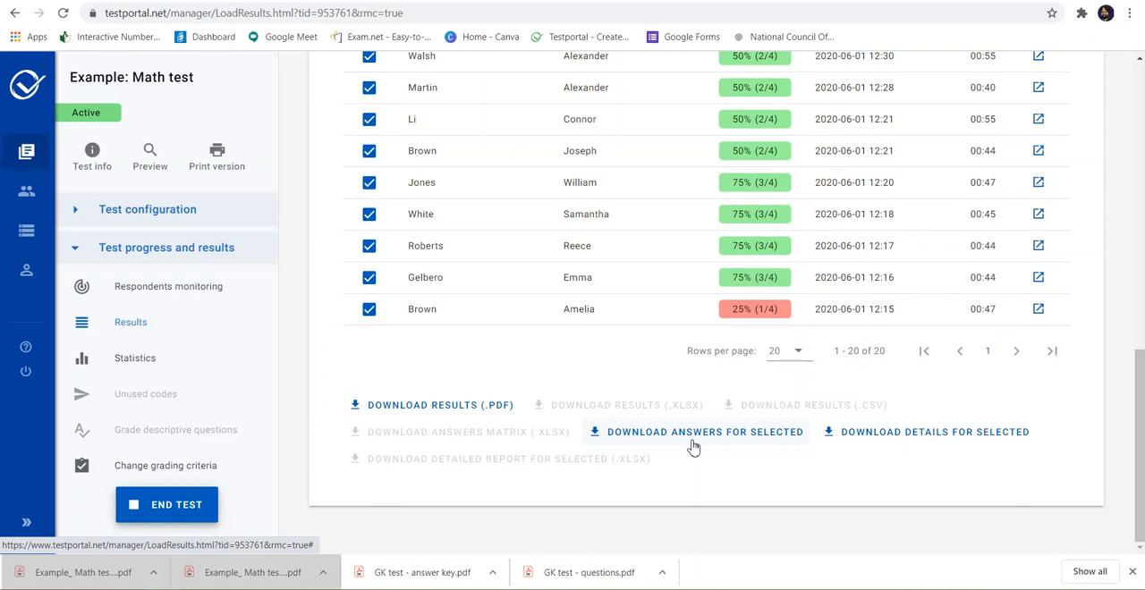
scroll(693, 447, "up", 10)
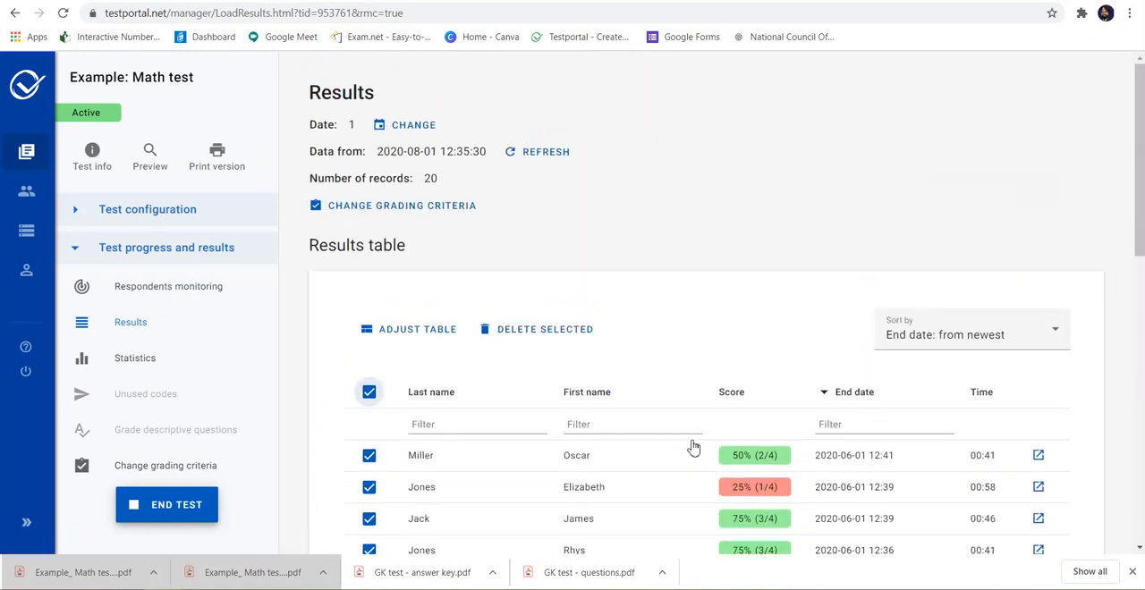
left_click(507, 338)
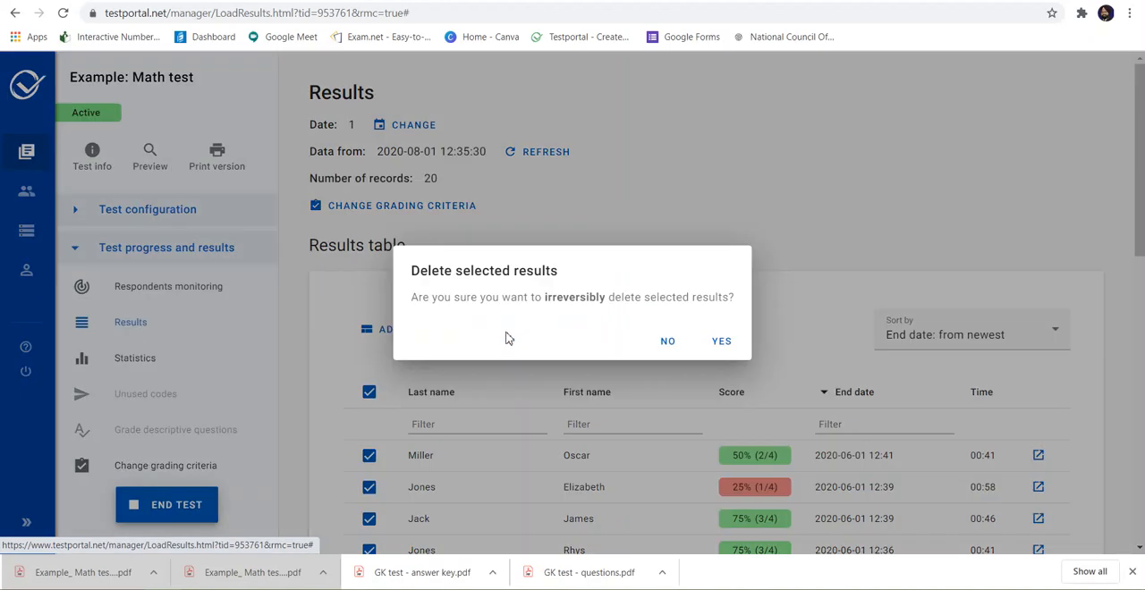
left_click(720, 343)
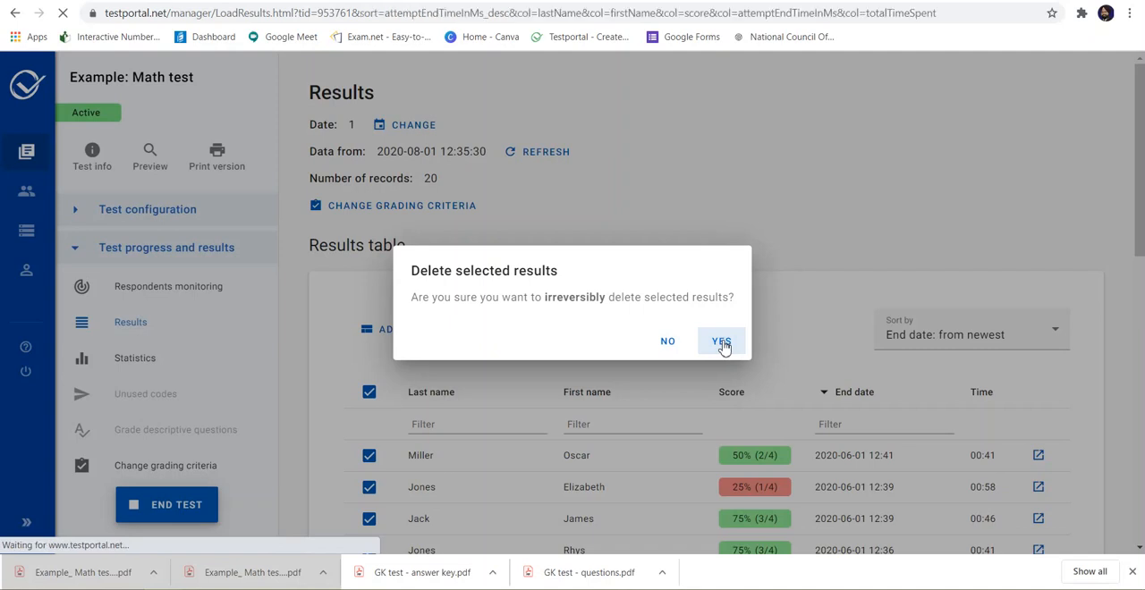
Step: Check the Math test's results page after the deletion and dismiss the browser's bar of downloaded files
scroll(724, 347, "down", 2)
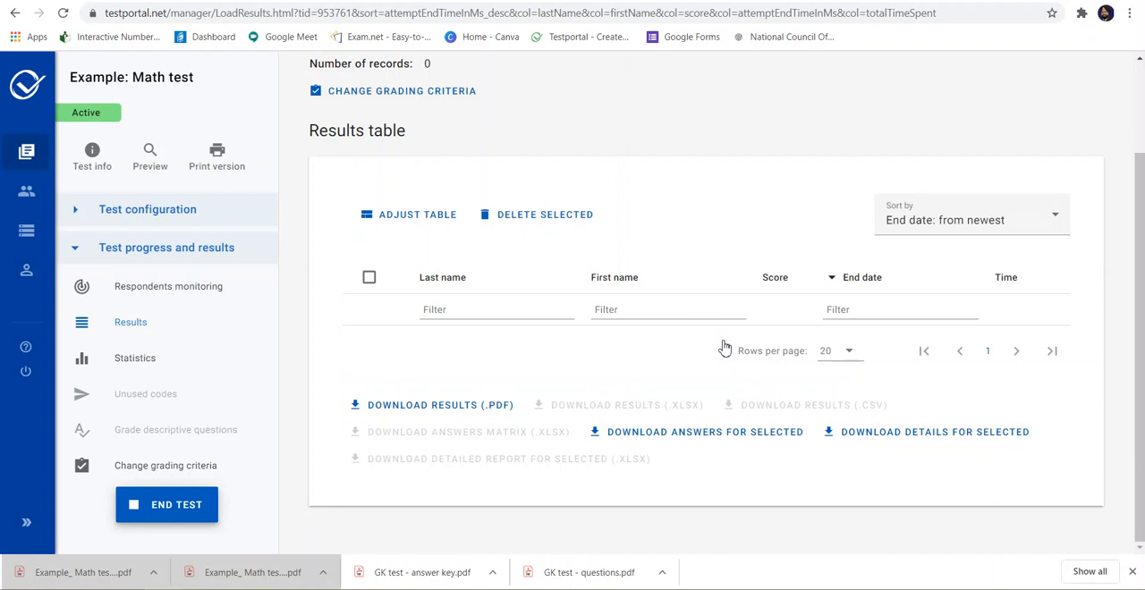
left_click(1132, 572)
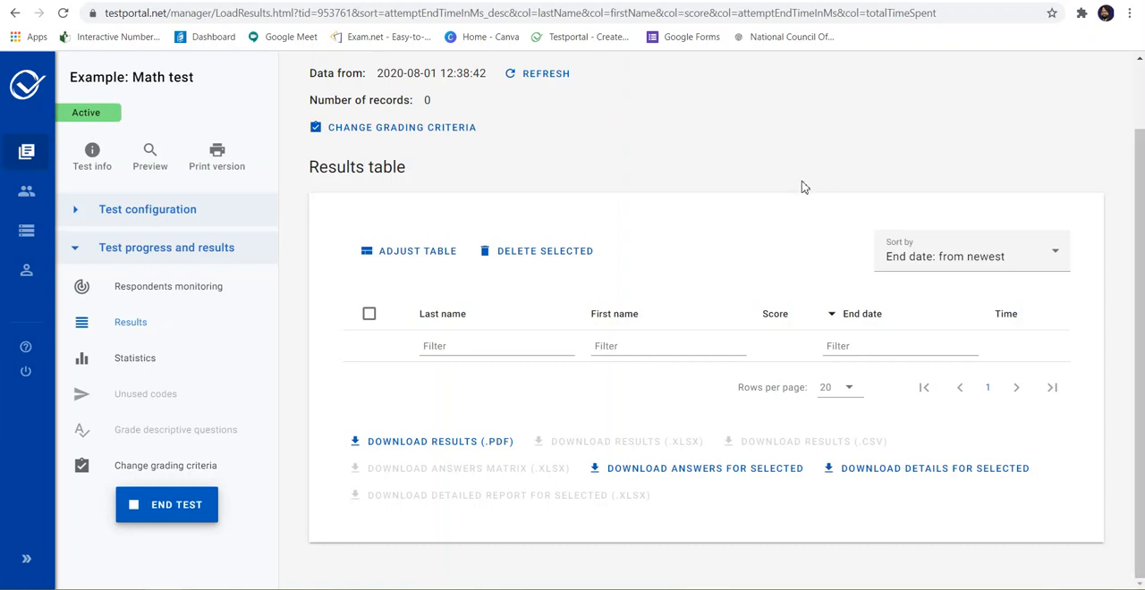
scroll(802, 187, "up", 1)
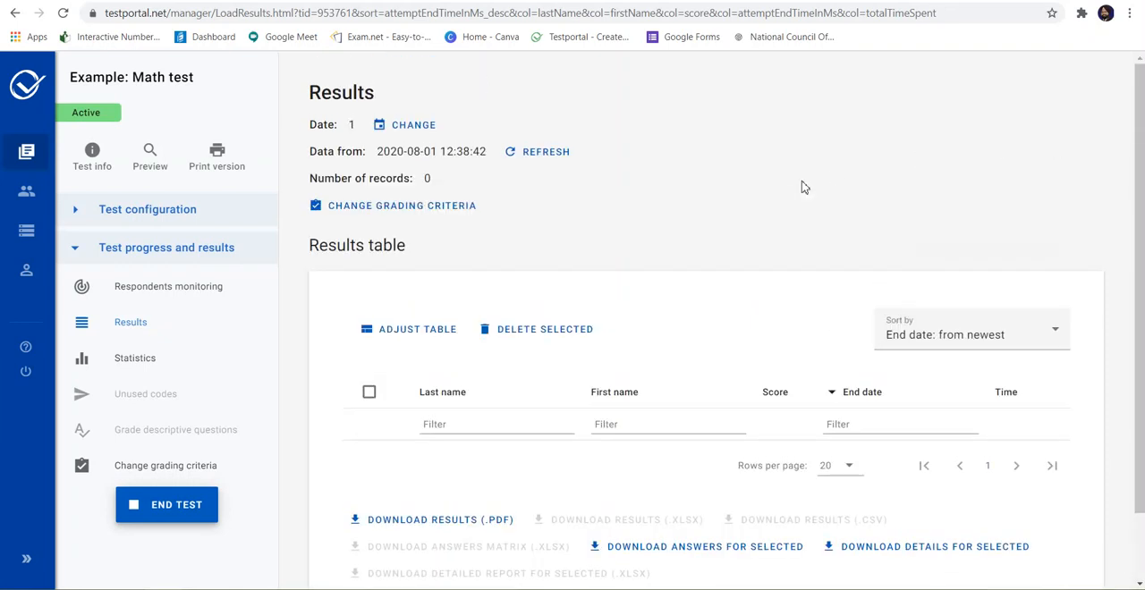